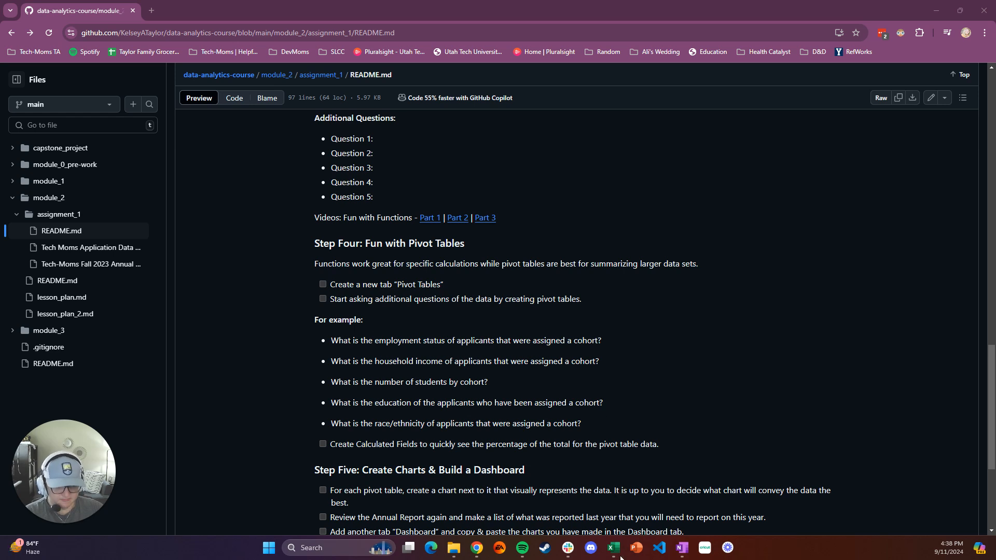
# Switch to Excel and add a new worksheet named Pivot Tables
pyautogui.moveTo(613, 548)
pyautogui.click(637, 510)
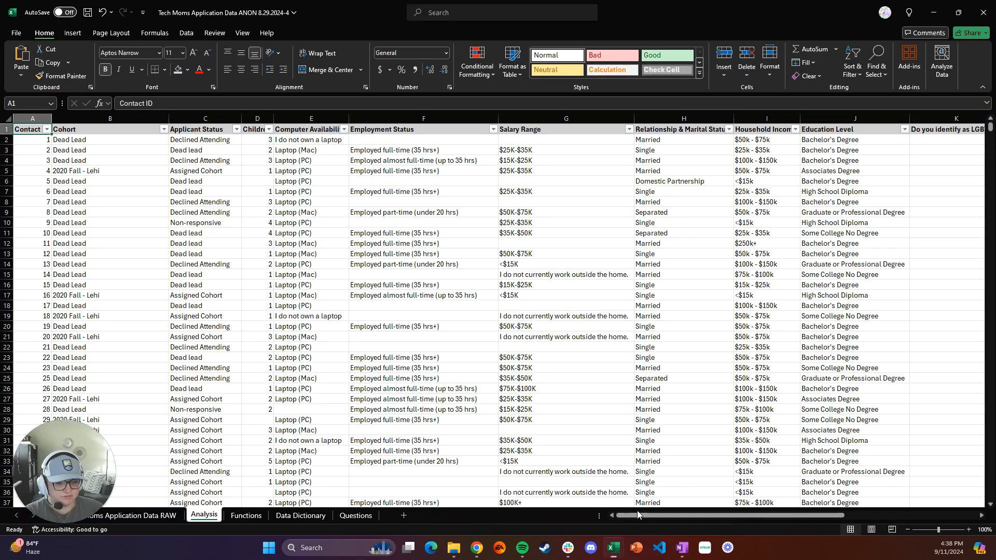
pyautogui.click(404, 516)
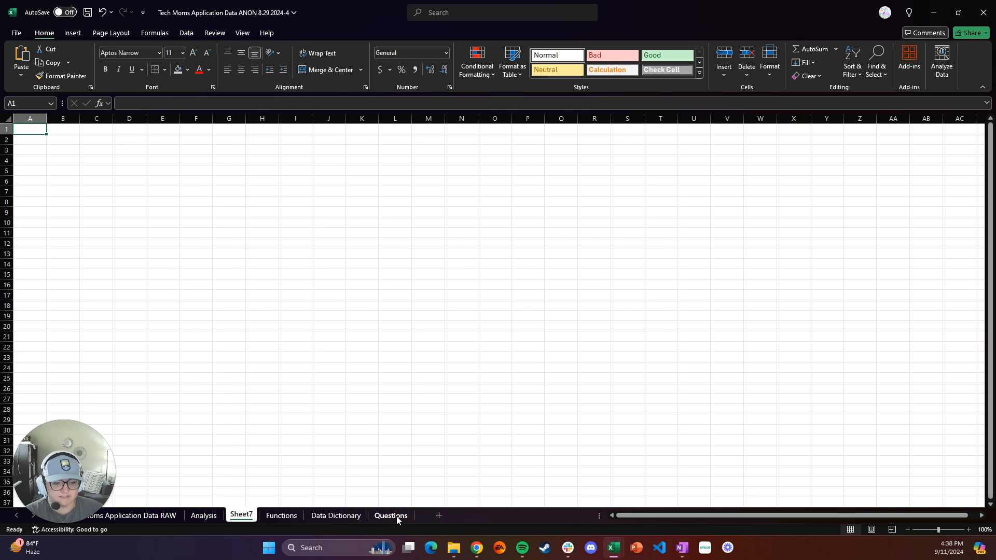
pyautogui.doubleClick(240, 515)
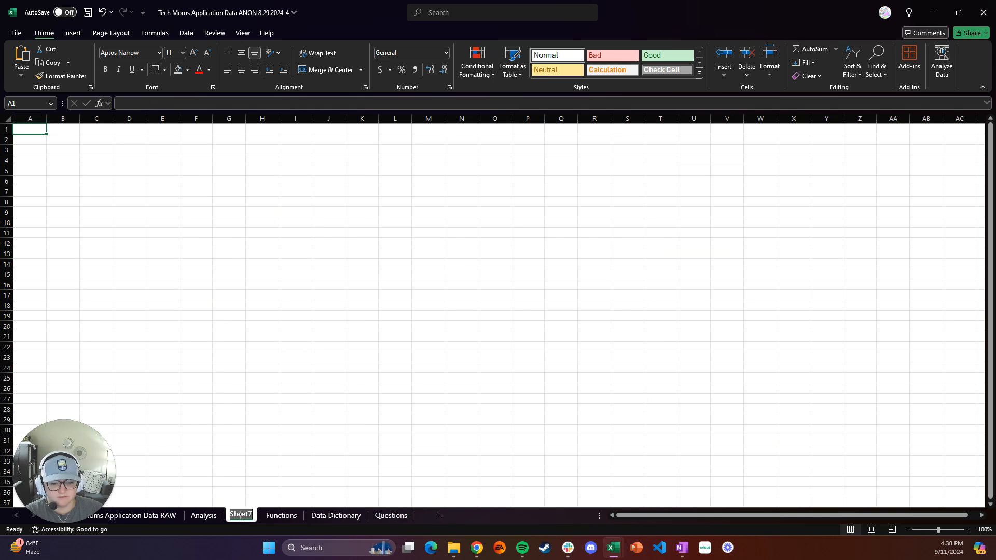
pyautogui.write('Pivot Tabl')
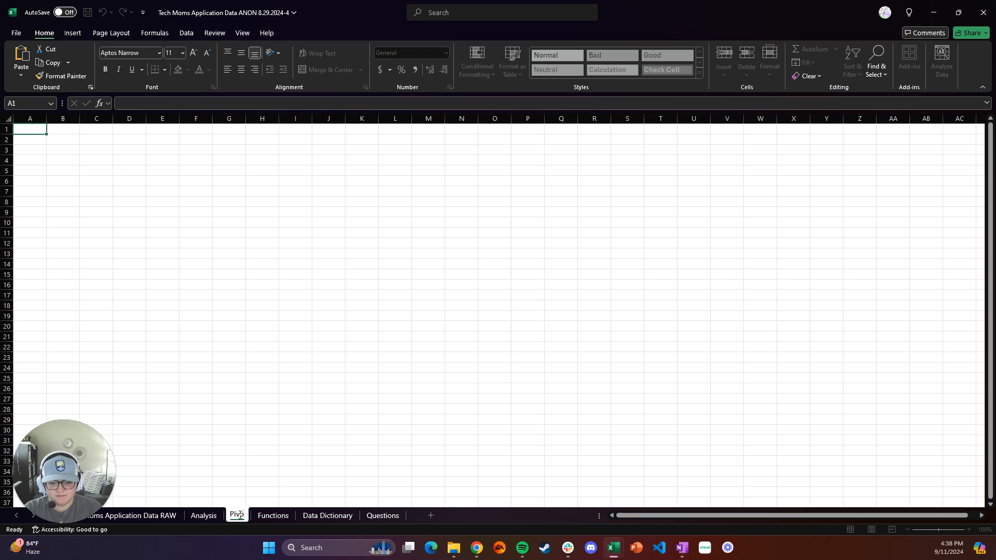
pyautogui.write('es')
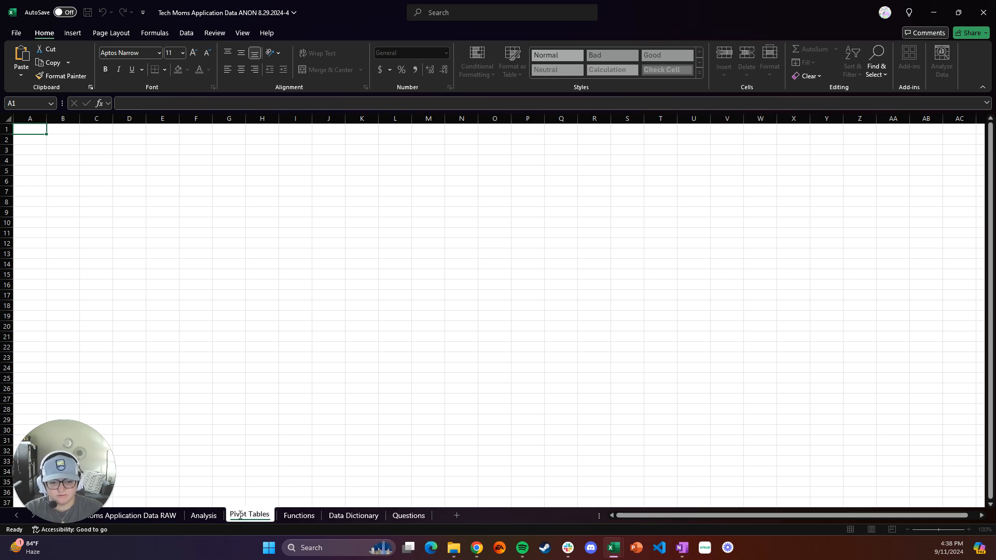
pyautogui.press('Return')
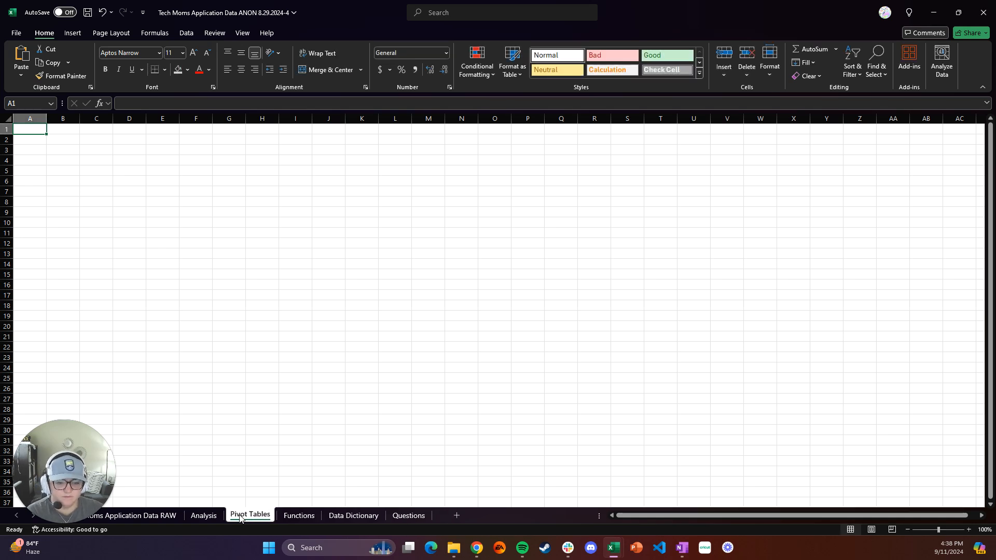
# Select all data on the Analysis sheet and start a PivotTable from table or range
pyautogui.moveTo(245, 516)
pyautogui.mouseDown()
pyautogui.moveTo(395, 518)
pyautogui.moveTo(251, 525)
pyautogui.mouseUp()
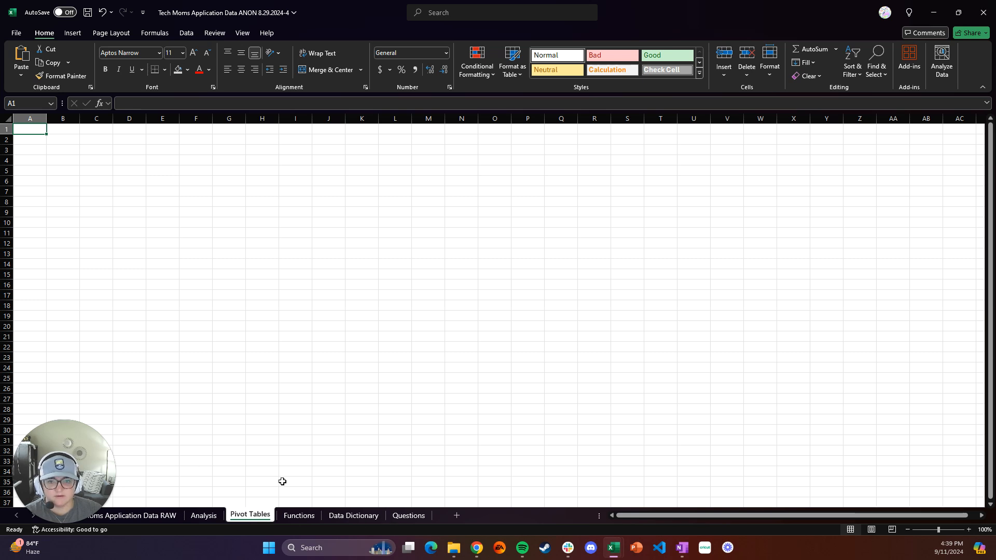
pyautogui.click(960, 299)
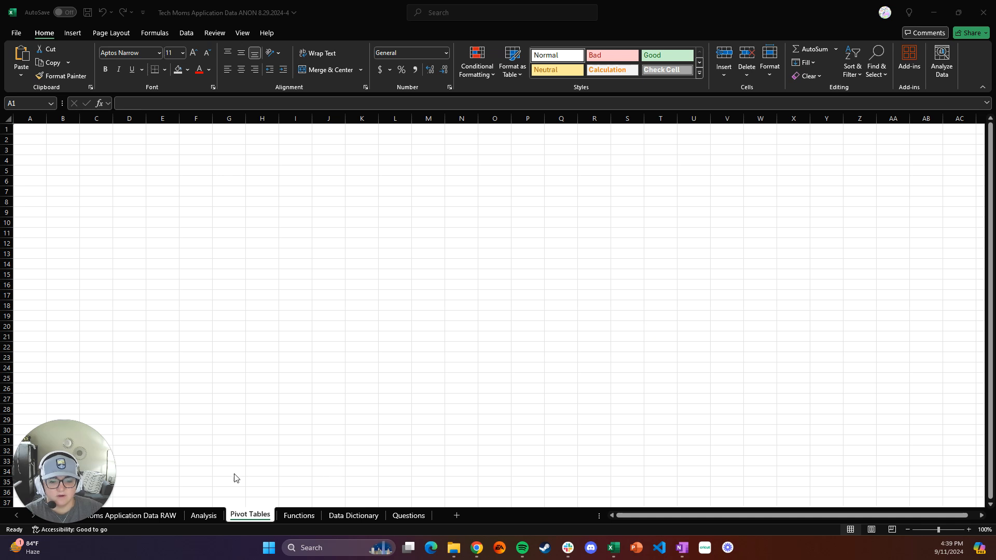
pyautogui.click(204, 520)
pyautogui.click(204, 517)
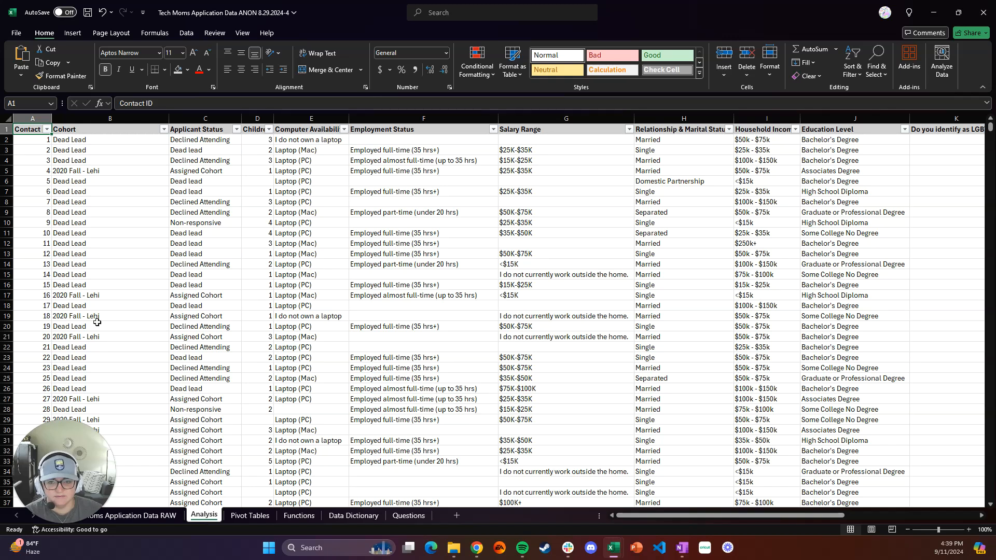
pyautogui.click(9, 121)
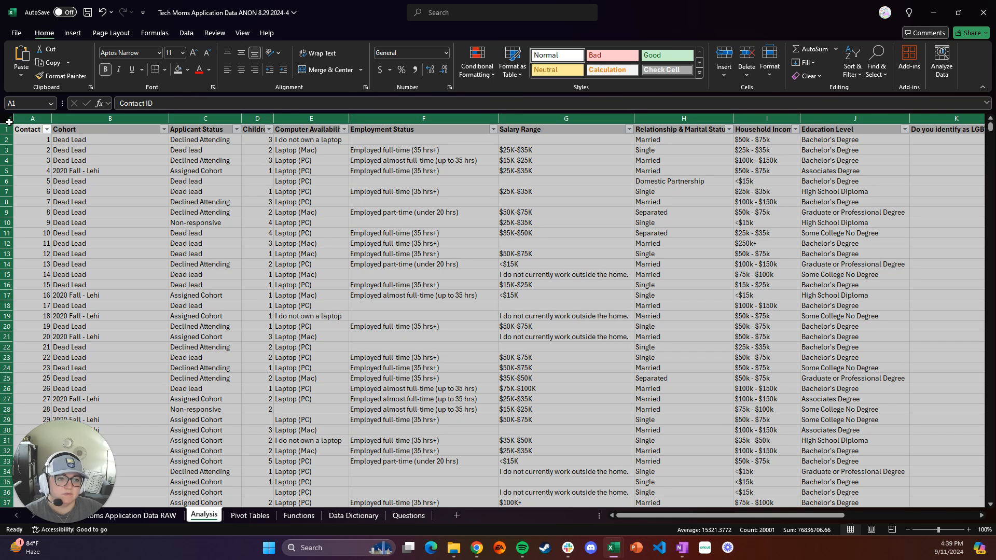
pyautogui.click(73, 34)
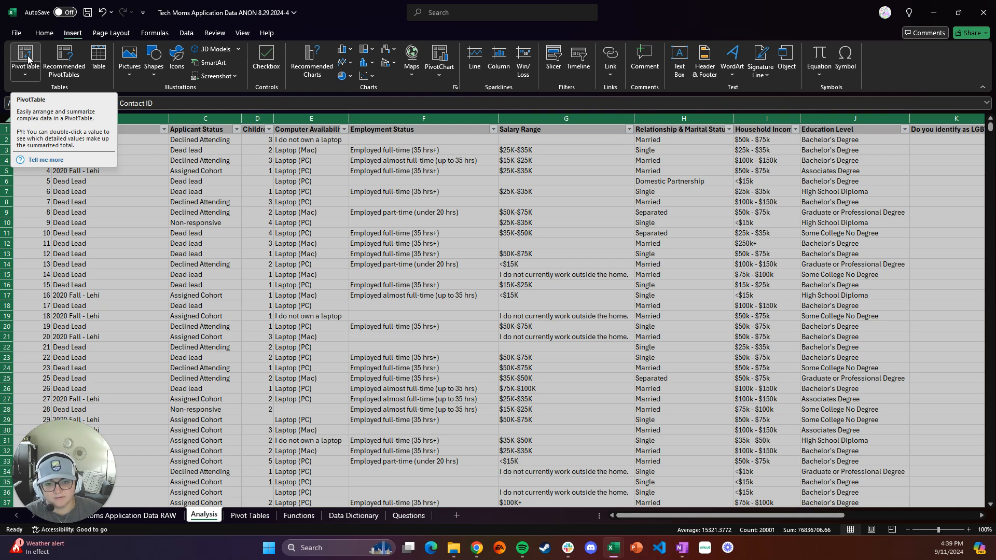
pyautogui.click(31, 77)
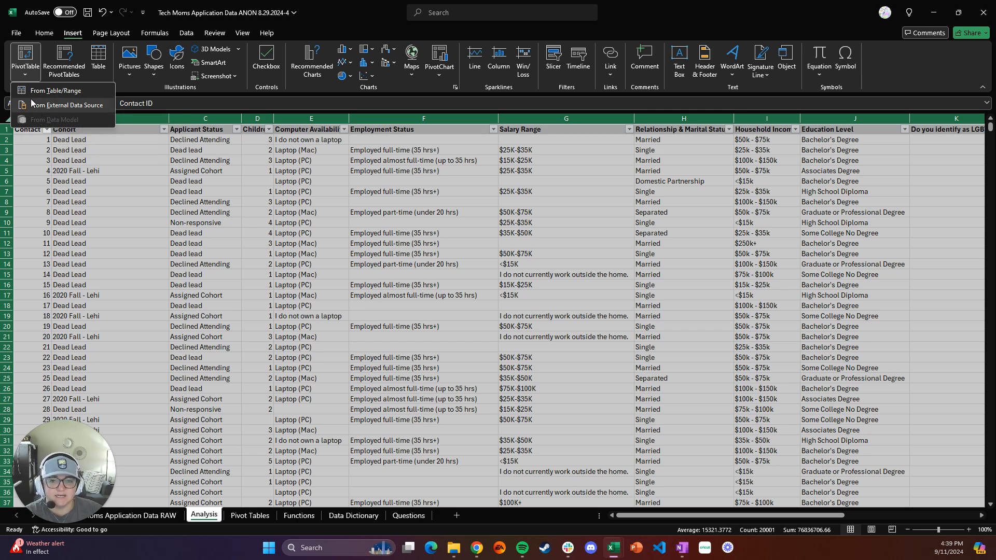
pyautogui.click(32, 56)
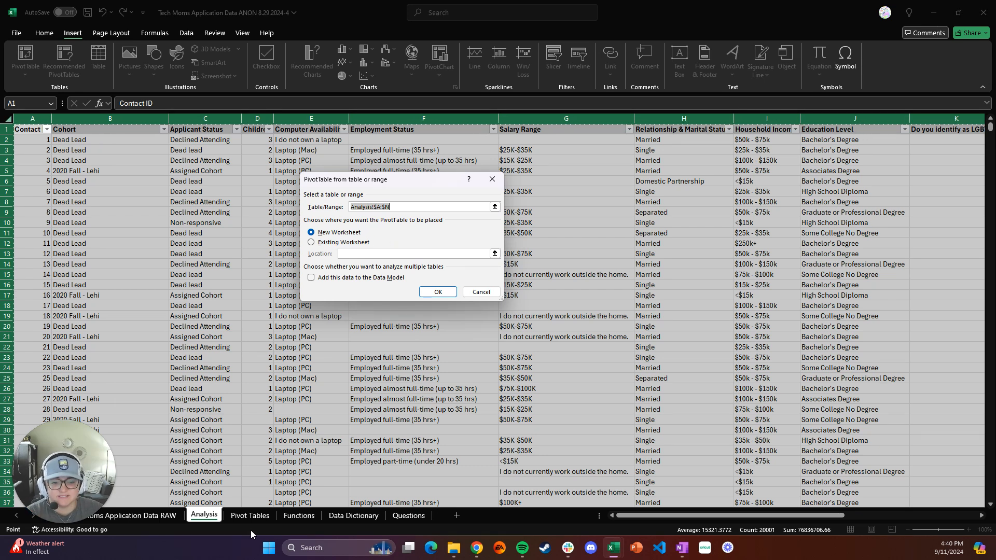
# Place the PivotTable in an existing worksheet at cell A6 of the Pivot Tables sheet
pyautogui.click(311, 243)
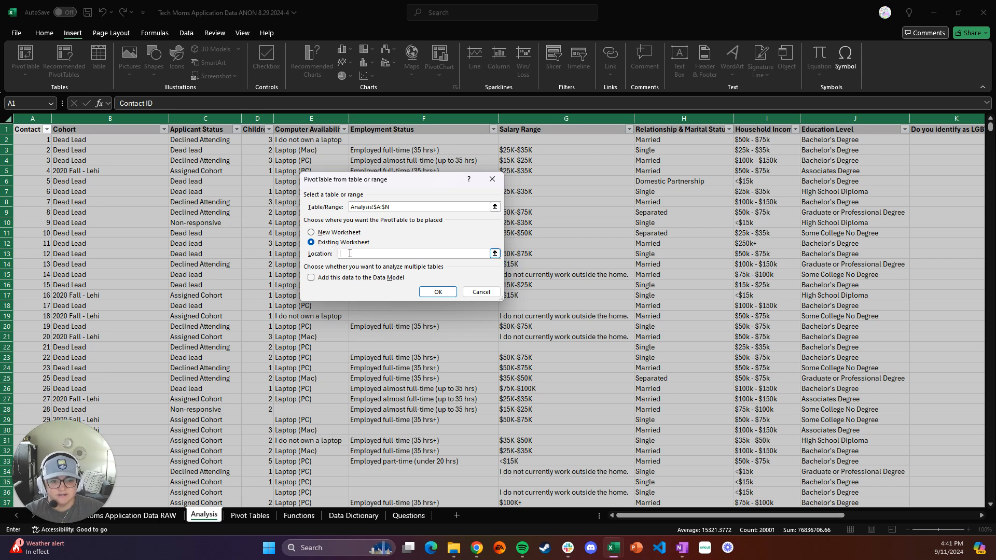
pyautogui.click(251, 516)
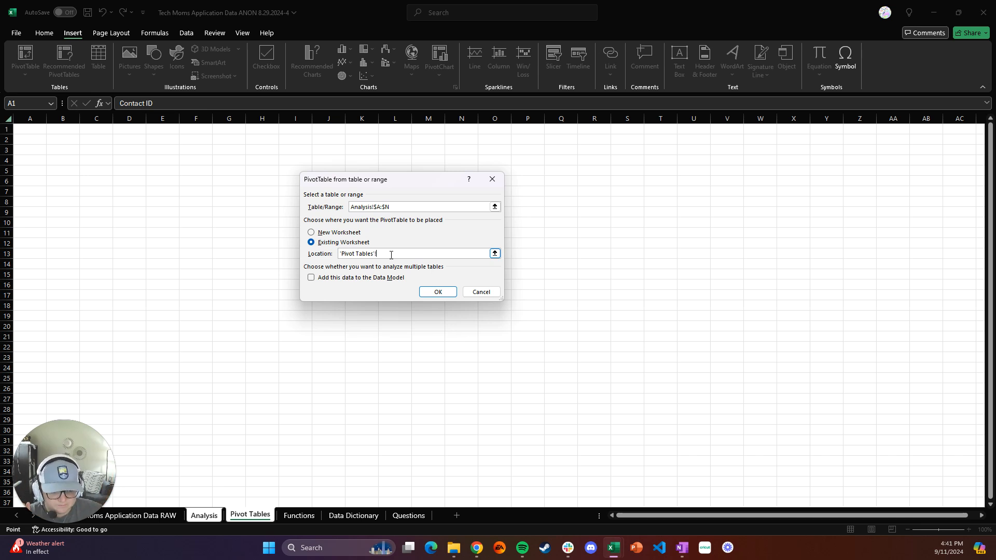
pyautogui.click(437, 293)
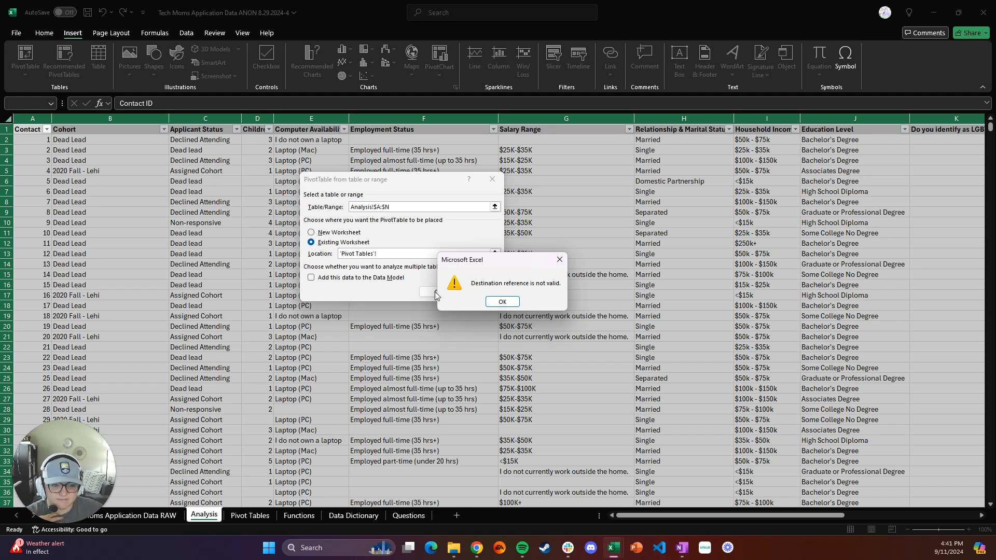
pyautogui.click(501, 302)
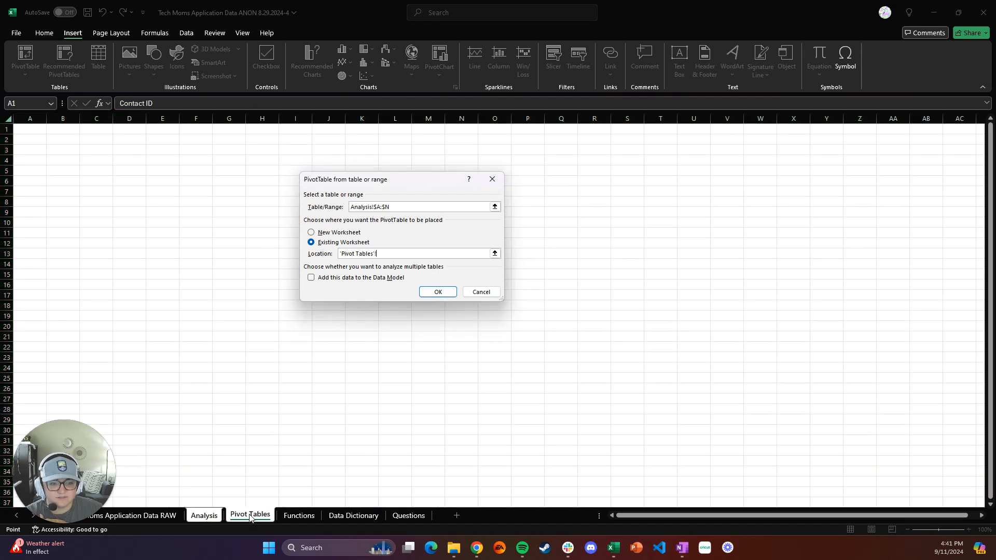
pyautogui.click(250, 515)
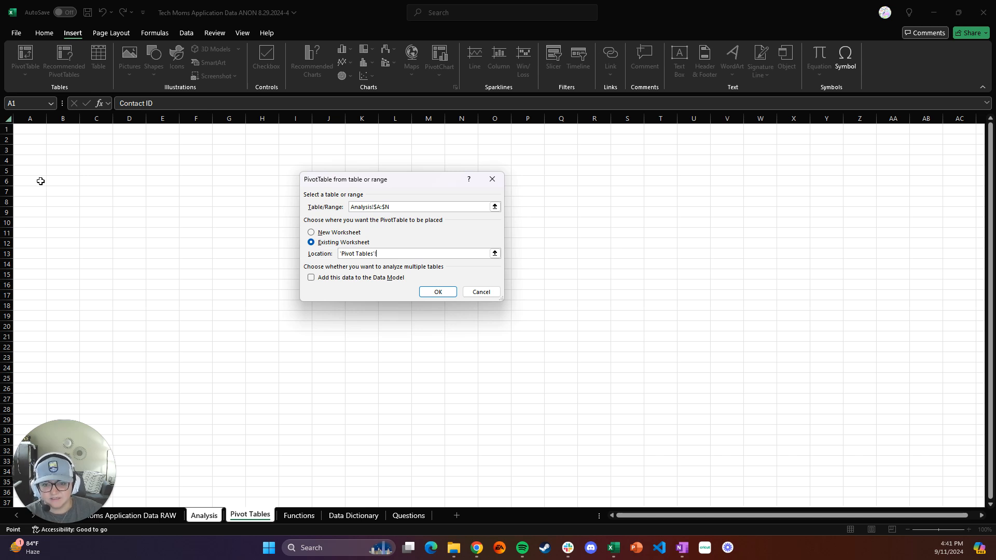
pyautogui.click(40, 181)
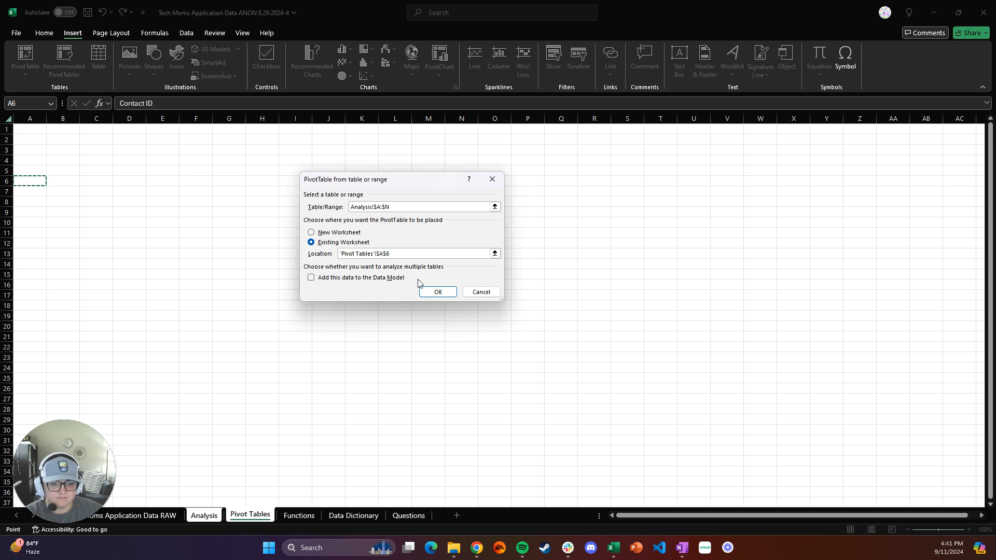
pyautogui.click(436, 292)
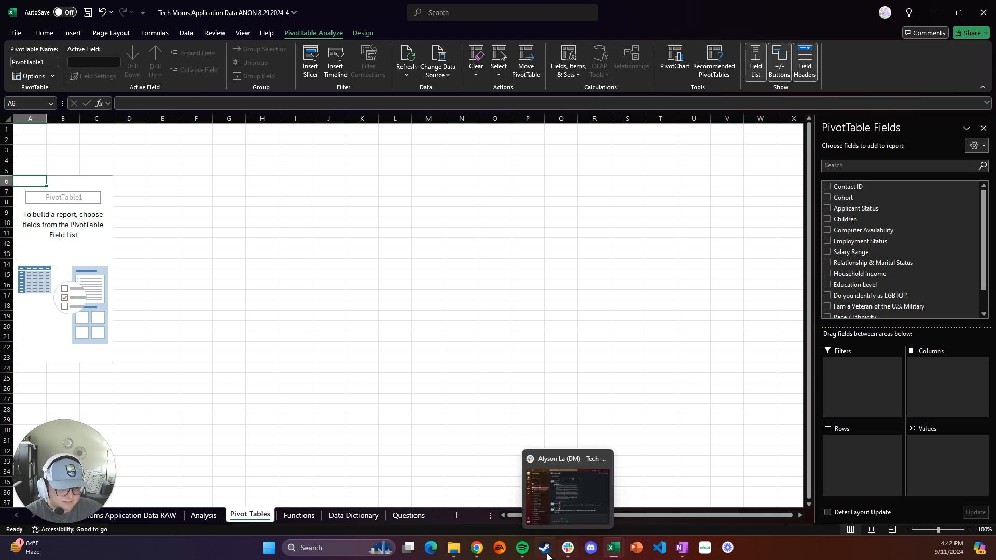
# Switch to the browser assignment page and select the employment status example question text
pyautogui.moveTo(619, 553)
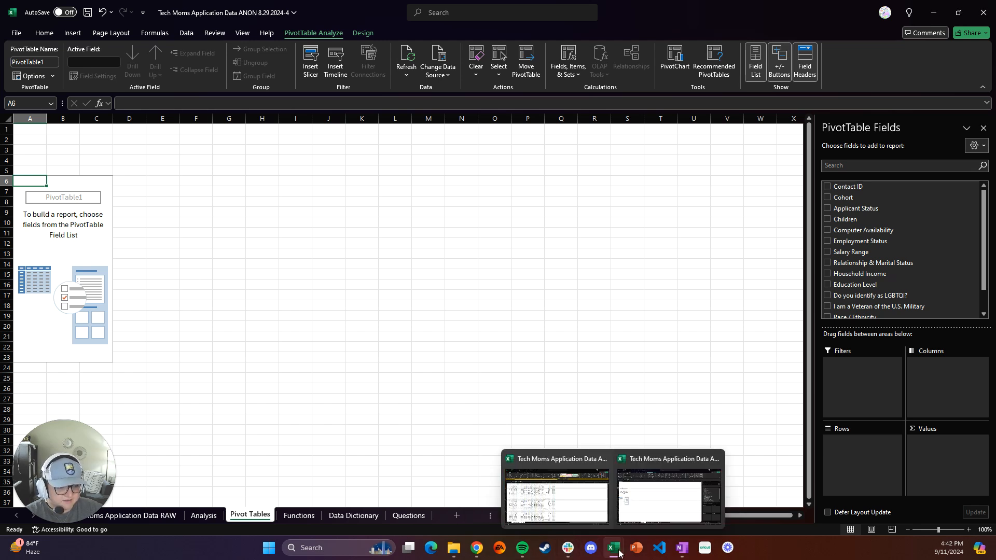
pyautogui.click(477, 548)
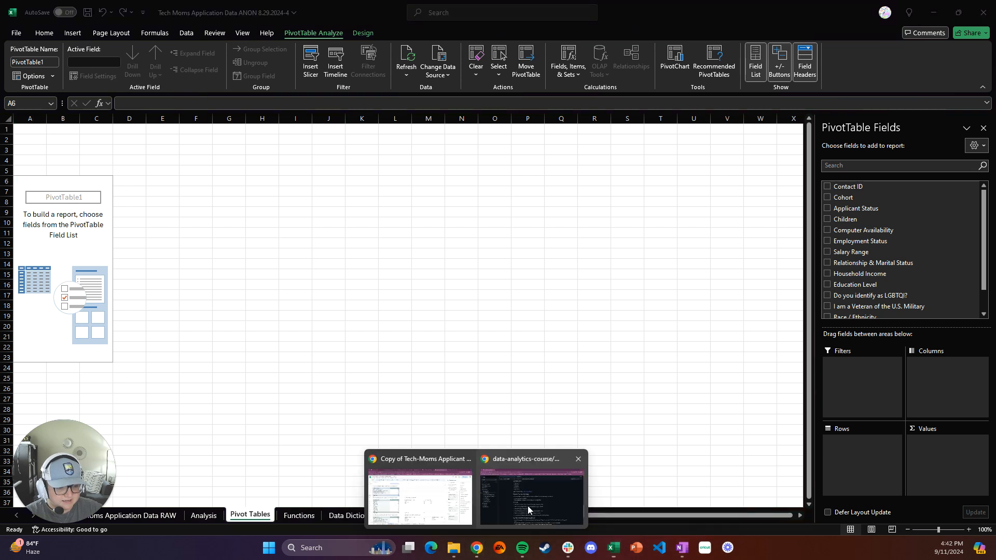
pyautogui.click(528, 506)
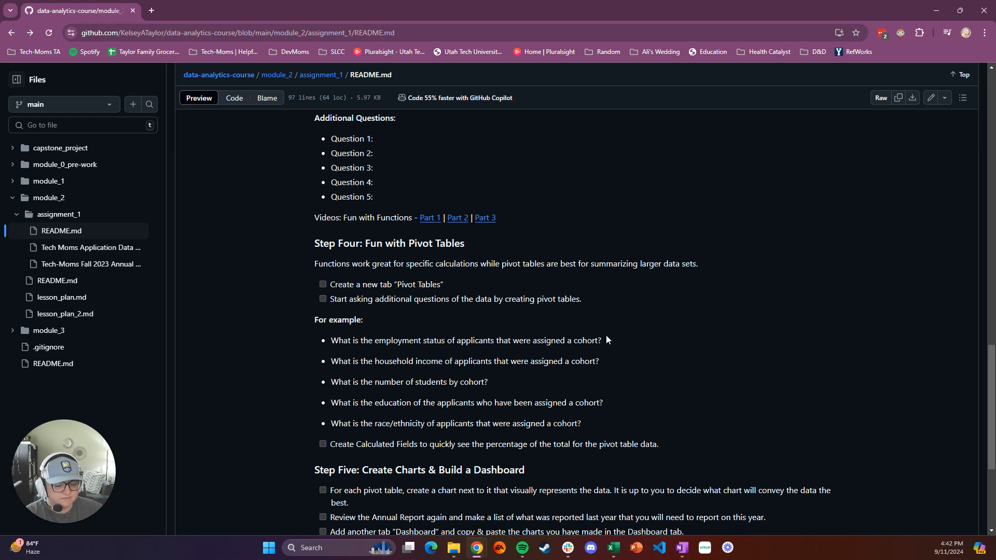
pyautogui.moveTo(605, 340); pyautogui.dragTo(335, 343)
pyautogui.hotkey('ctrl', 'c')
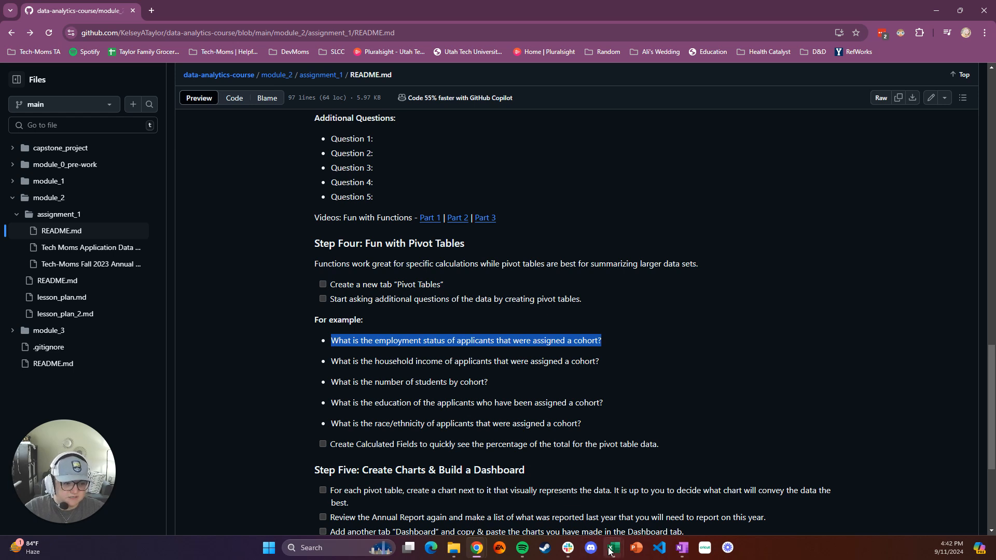
# Paste the question into cell A4 of the Pivot Tables sheet, matching destination formatting
pyautogui.moveTo(612, 549)
pyautogui.click(627, 517)
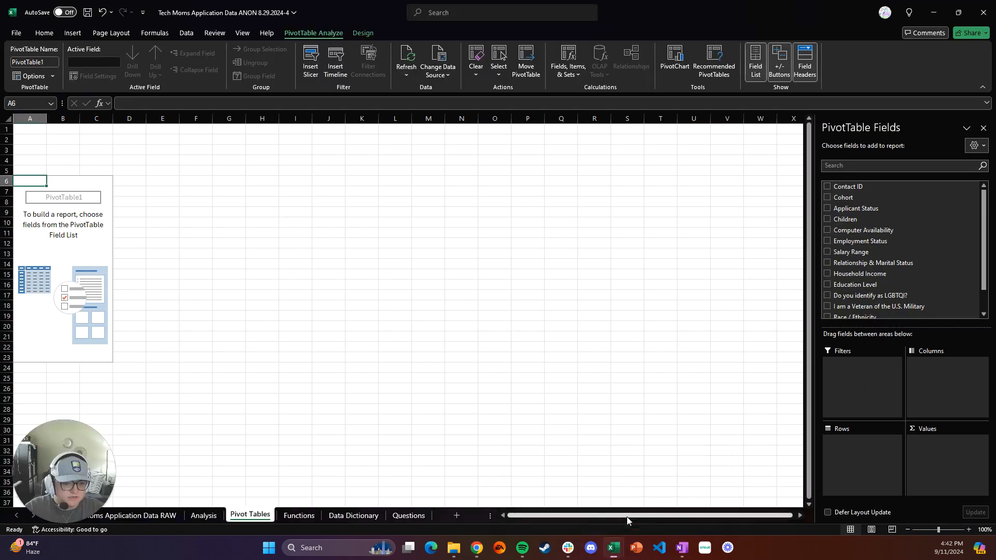
pyautogui.click(38, 170)
pyautogui.click(36, 159)
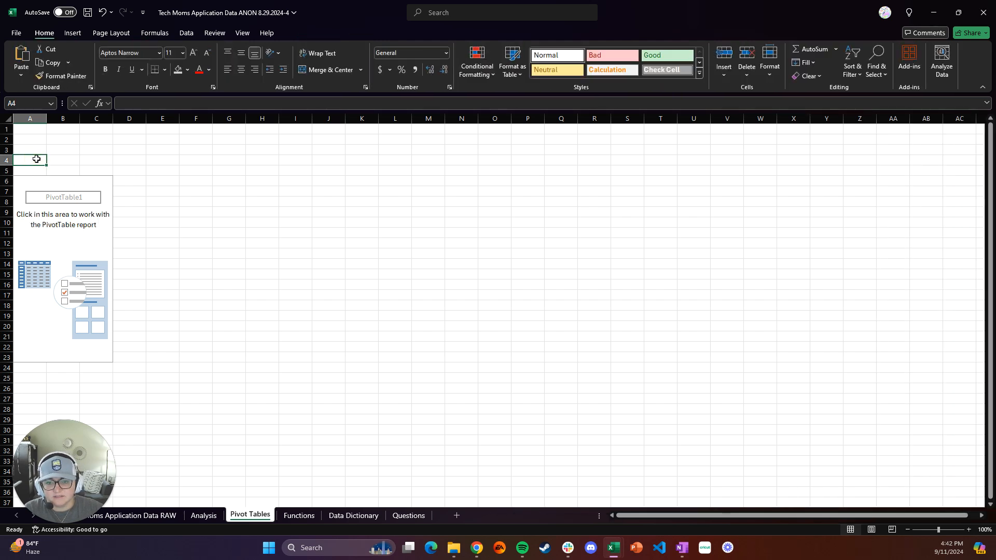
pyautogui.hotkey('ctrl', 'v')
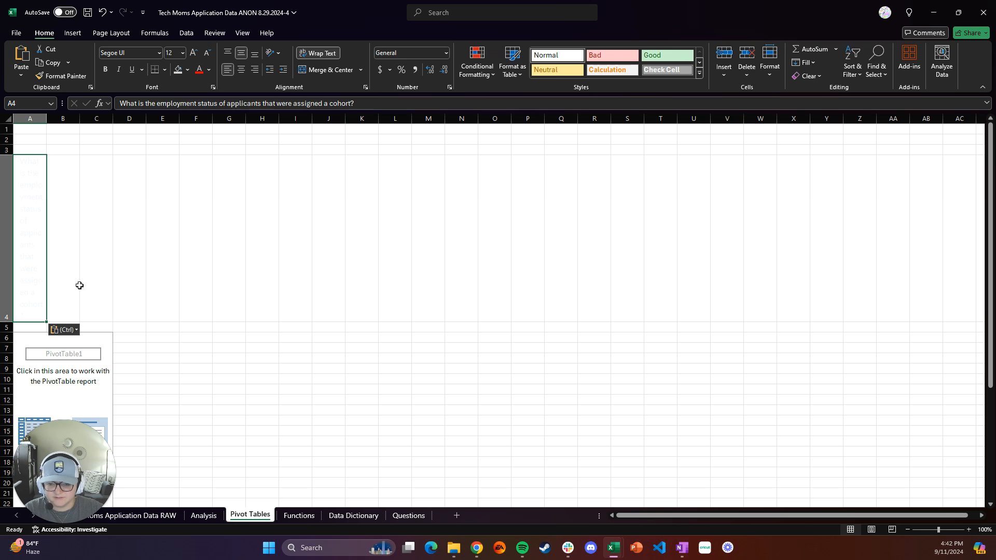
pyautogui.click(72, 330)
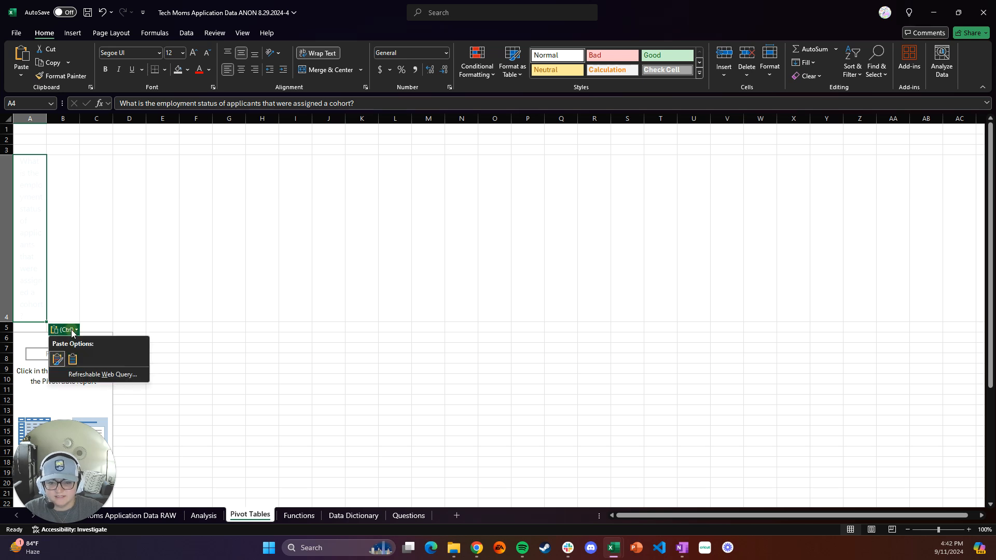
pyautogui.click(73, 359)
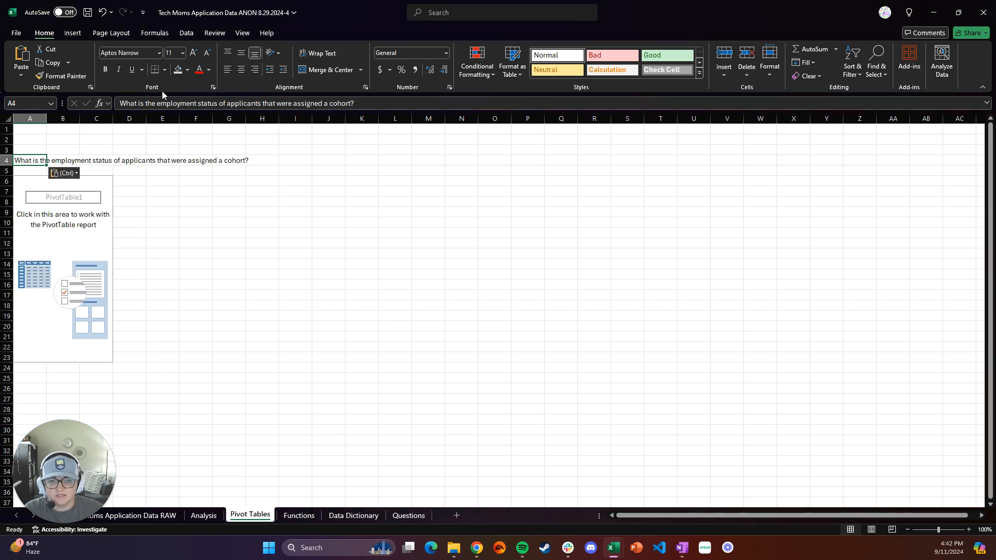
# Set the question's font size to 16
pyautogui.click(182, 53)
pyautogui.write('16')
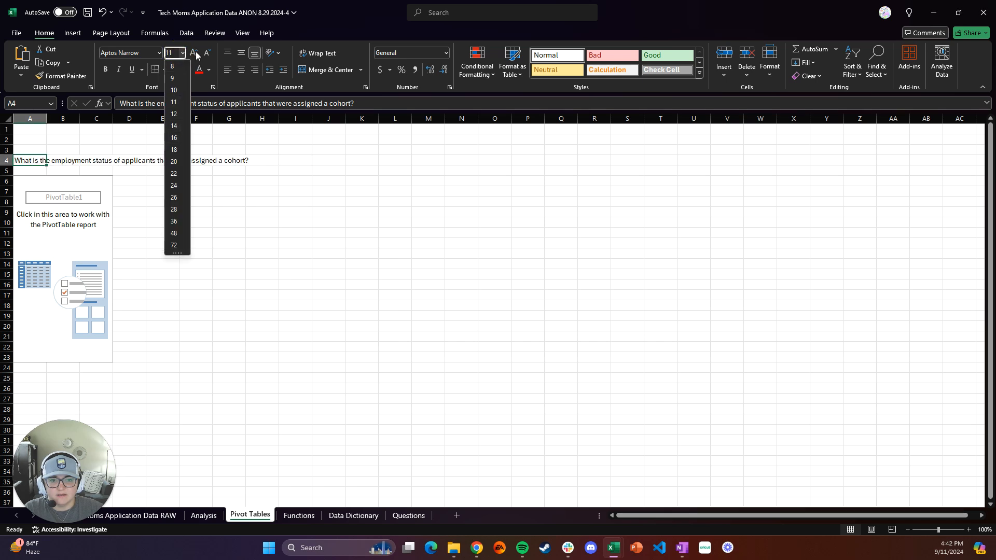
pyautogui.press('Return')
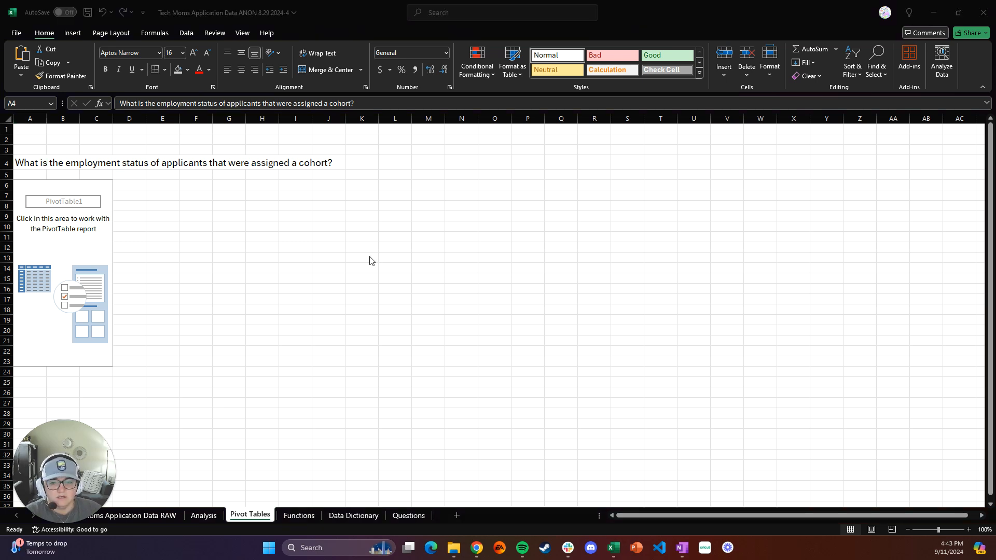
# Add the Employment Status field to the PivotTable's Rows area
pyautogui.click(32, 191)
pyautogui.click(35, 185)
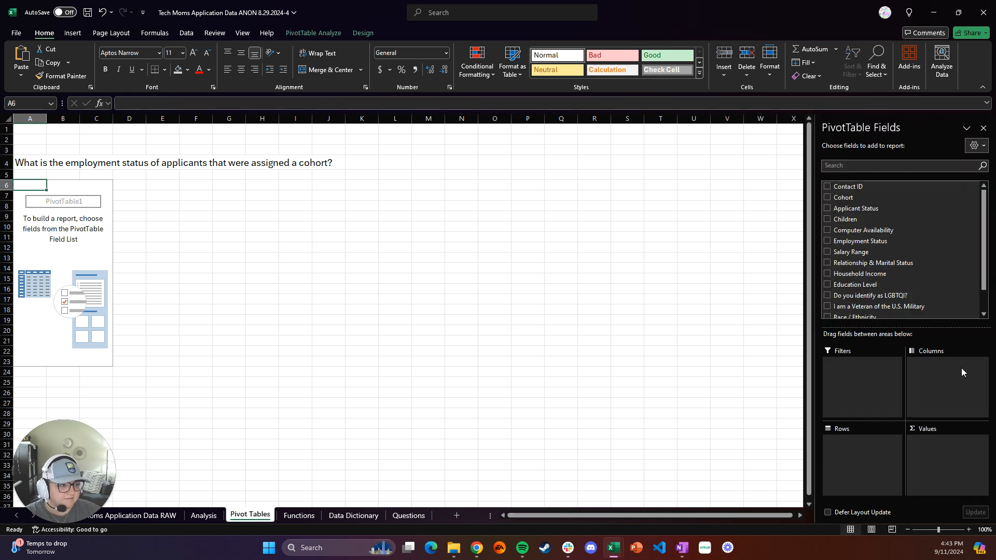
pyautogui.click(798, 356)
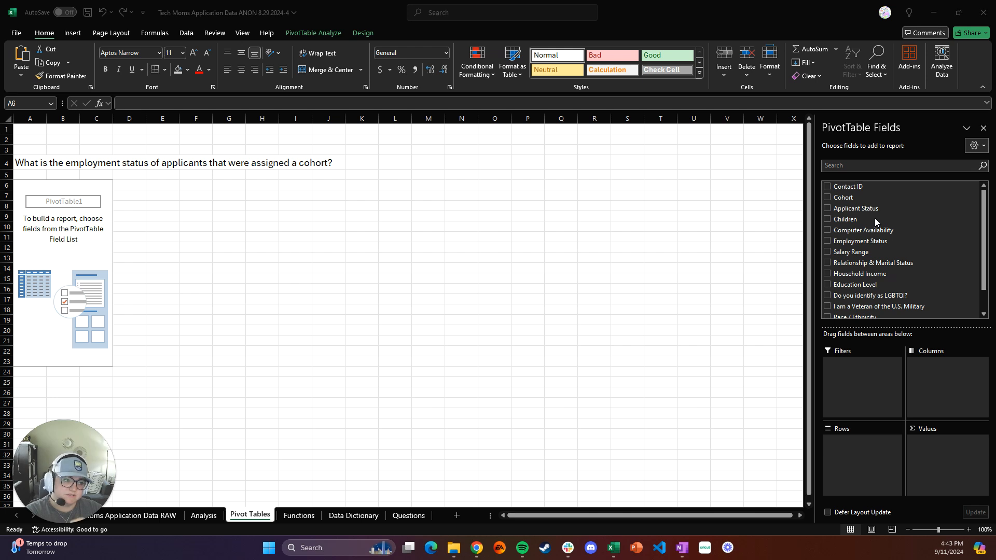
pyautogui.click(876, 242)
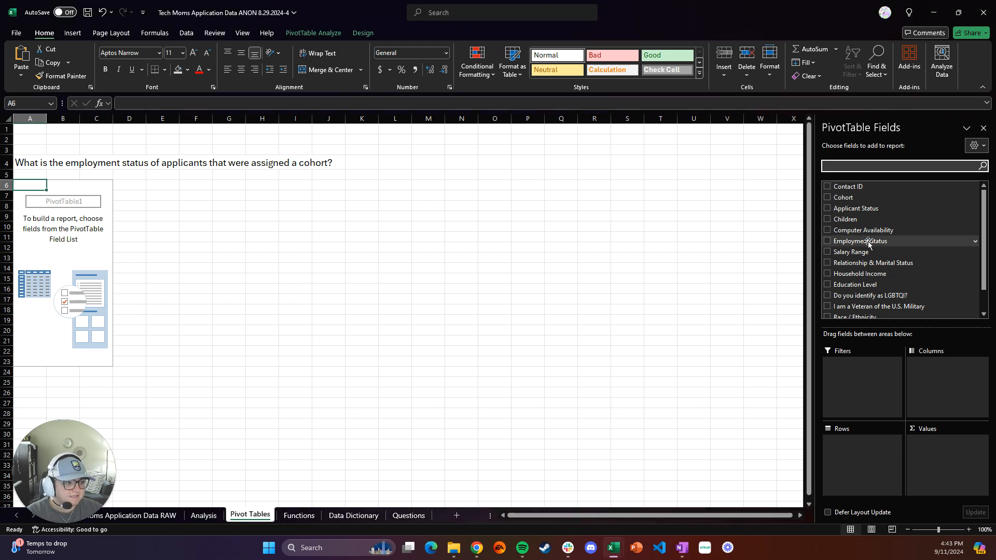
pyautogui.moveTo(869, 242); pyautogui.dragTo(852, 446)
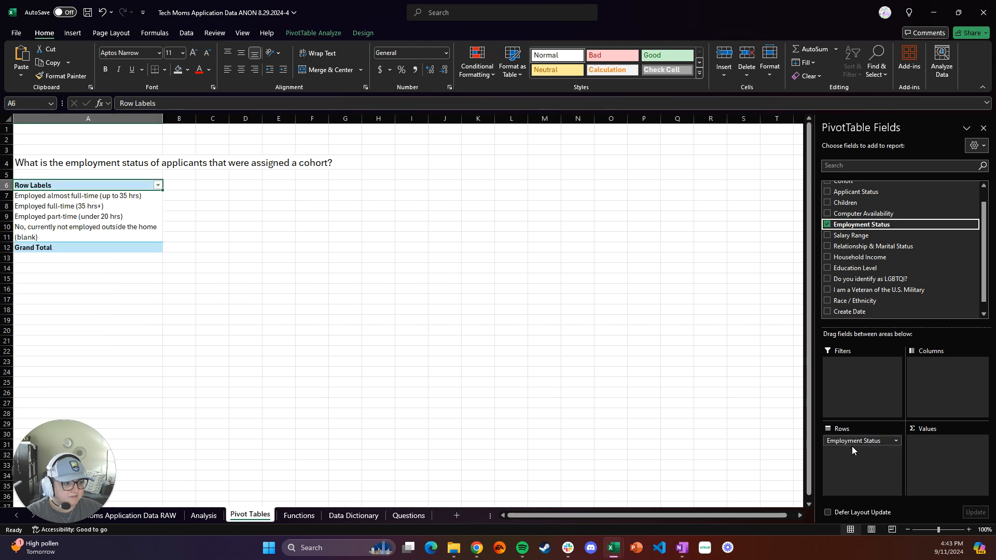
# Add the Contact ID field to the PivotTable's Values area
pyautogui.click(975, 226)
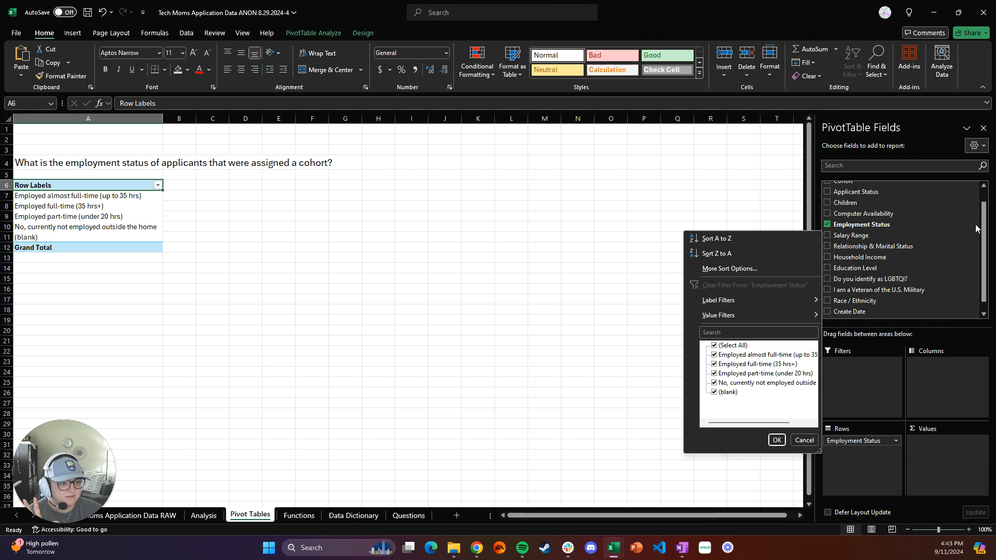
pyautogui.click(975, 226)
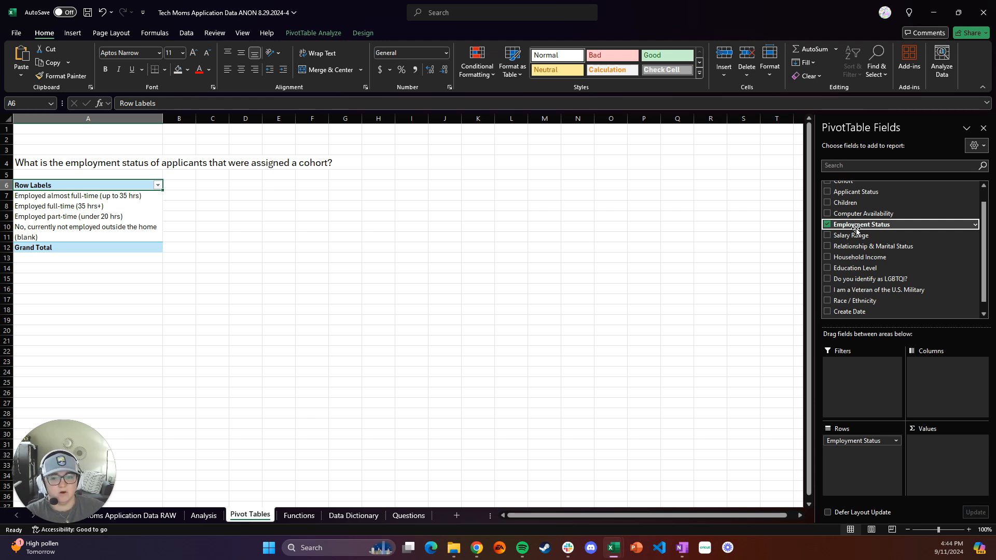
pyautogui.scroll(1, 859, 249)
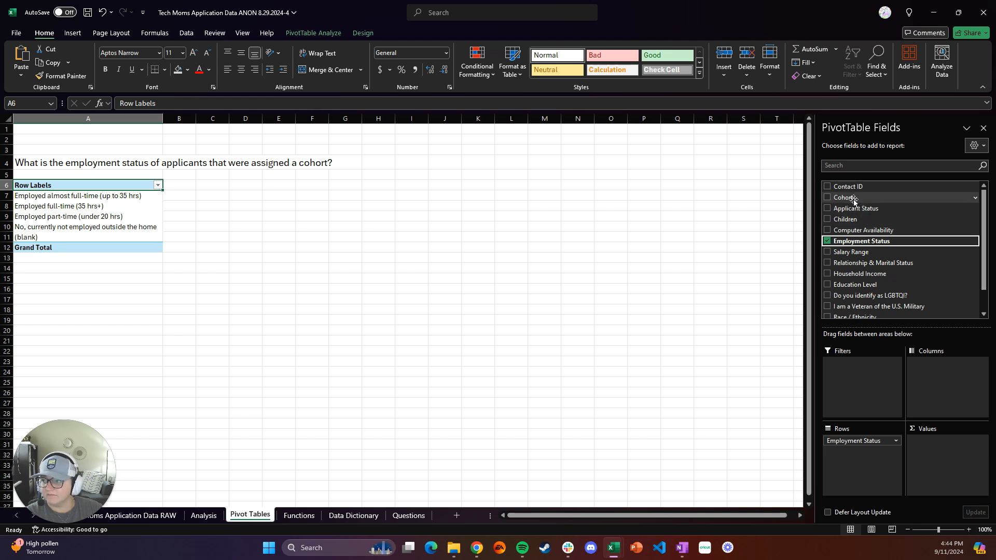
pyautogui.click(870, 188)
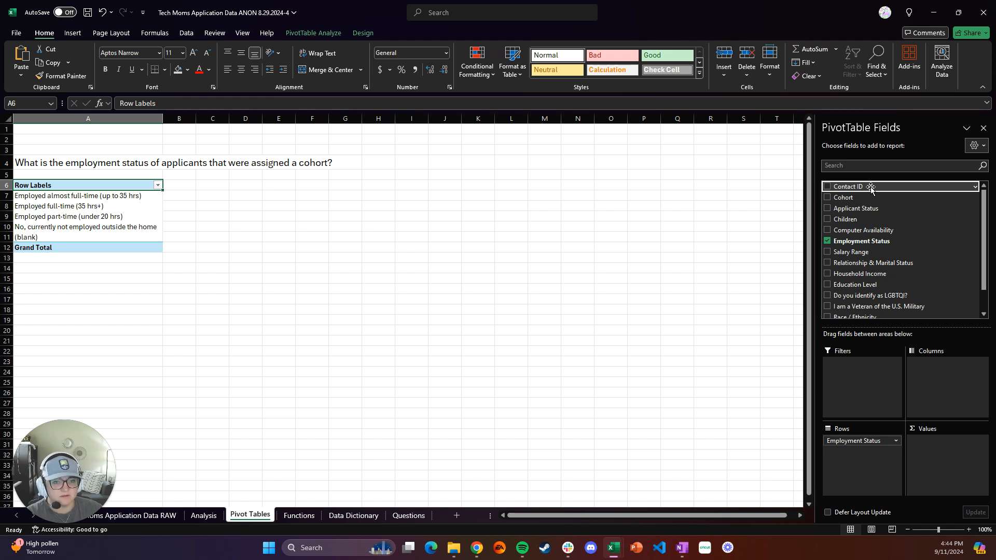
pyautogui.moveTo(871, 188); pyautogui.dragTo(953, 454)
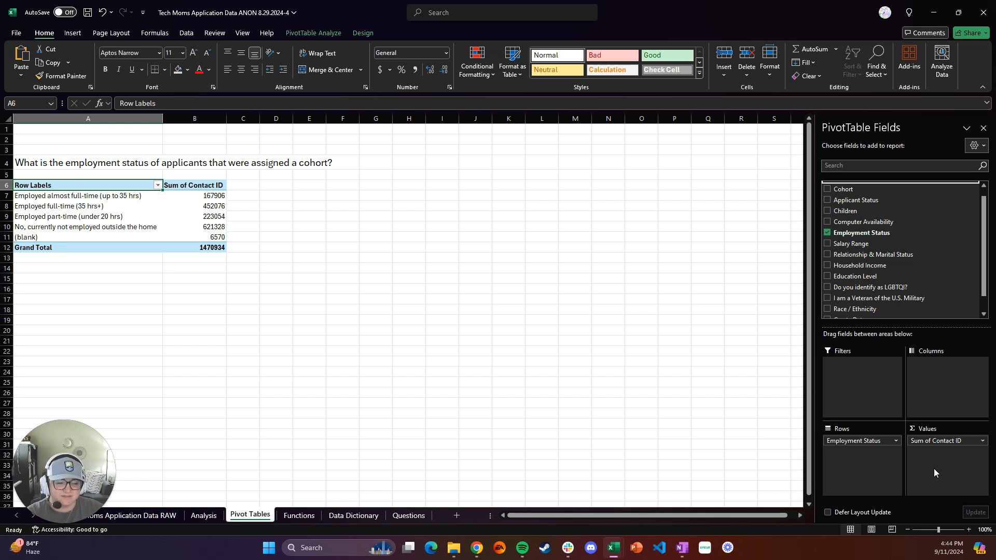
# Change the Contact ID value field to summarize by Count
pyautogui.click(982, 442)
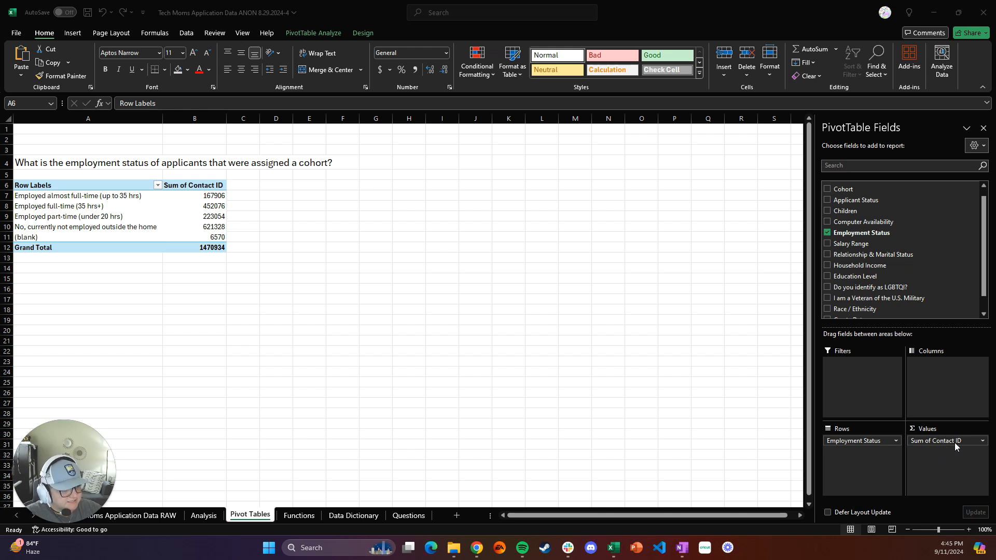
pyautogui.click(968, 442)
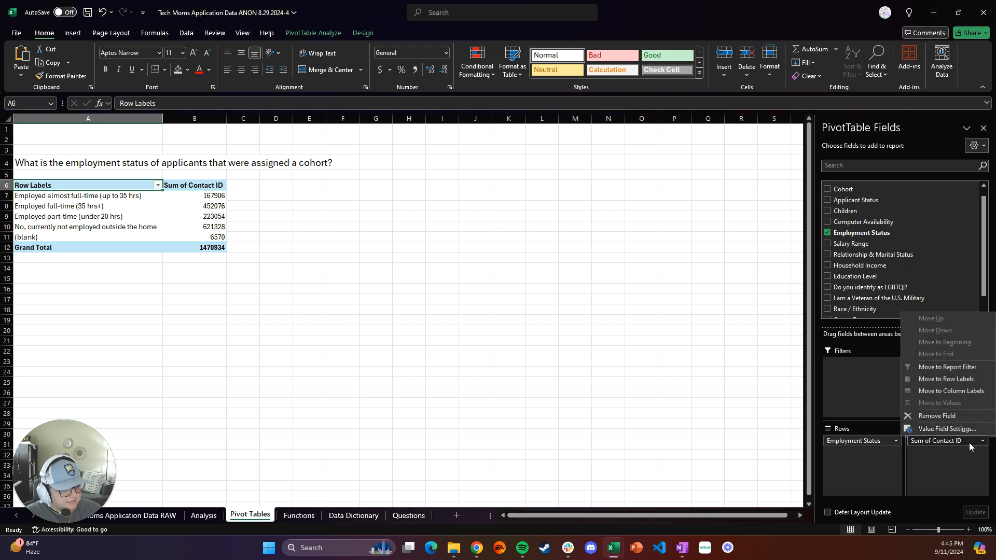
pyautogui.click(937, 430)
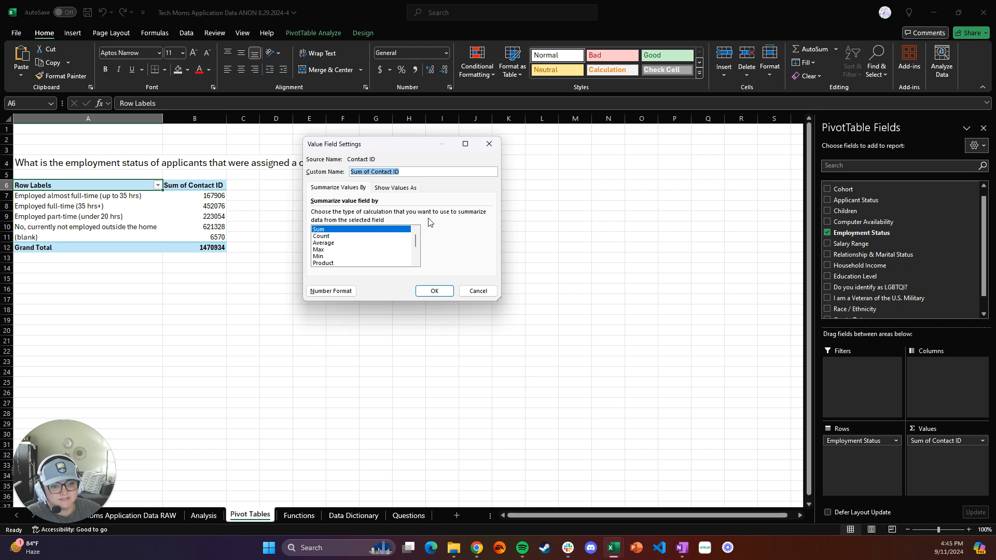
pyautogui.click(327, 238)
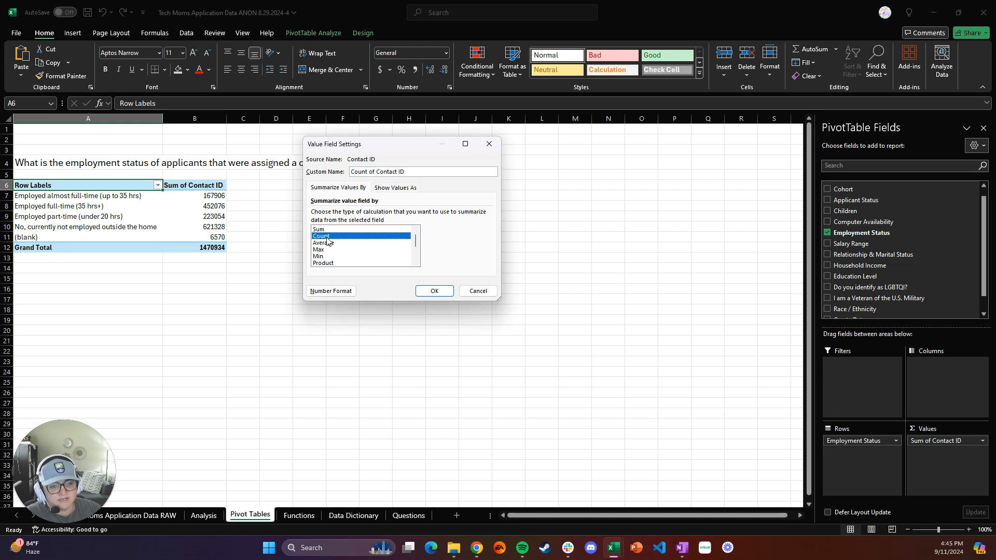
pyautogui.click(427, 291)
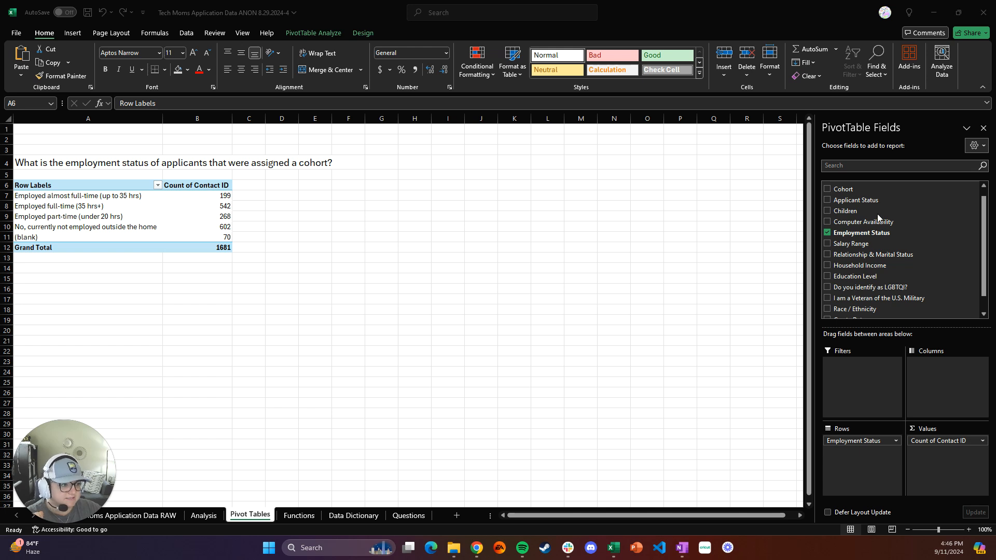
pyautogui.click(850, 202)
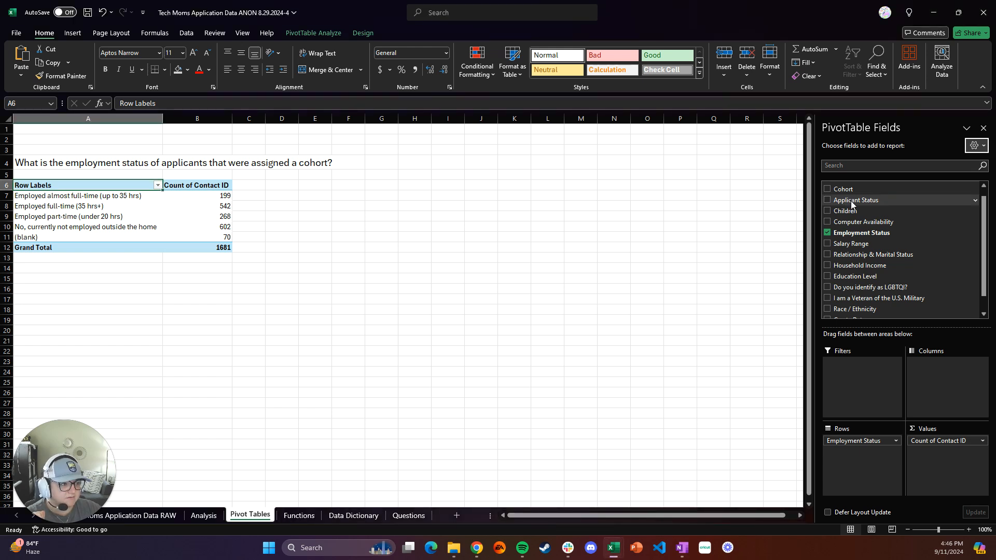
pyautogui.moveTo(857, 201); pyautogui.dragTo(856, 372)
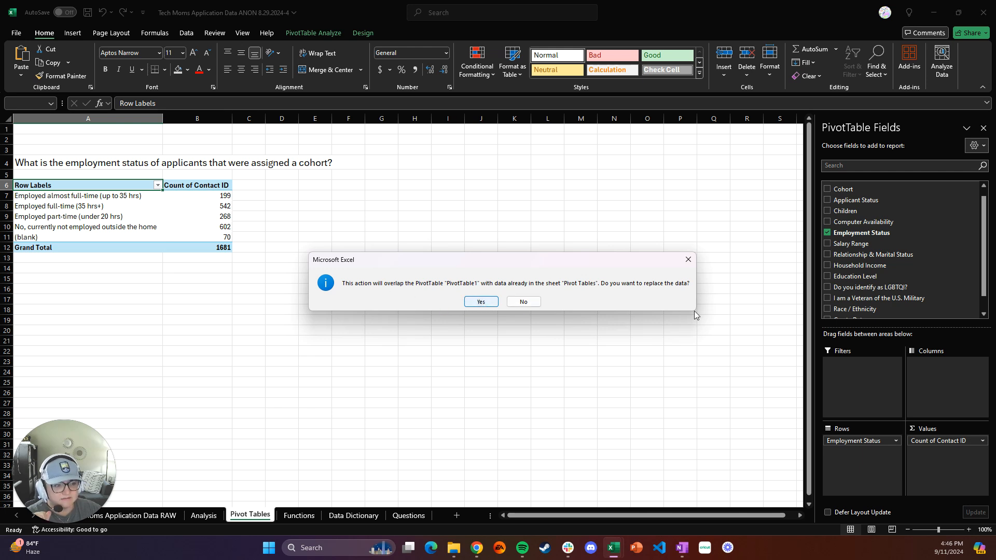
pyautogui.click(523, 304)
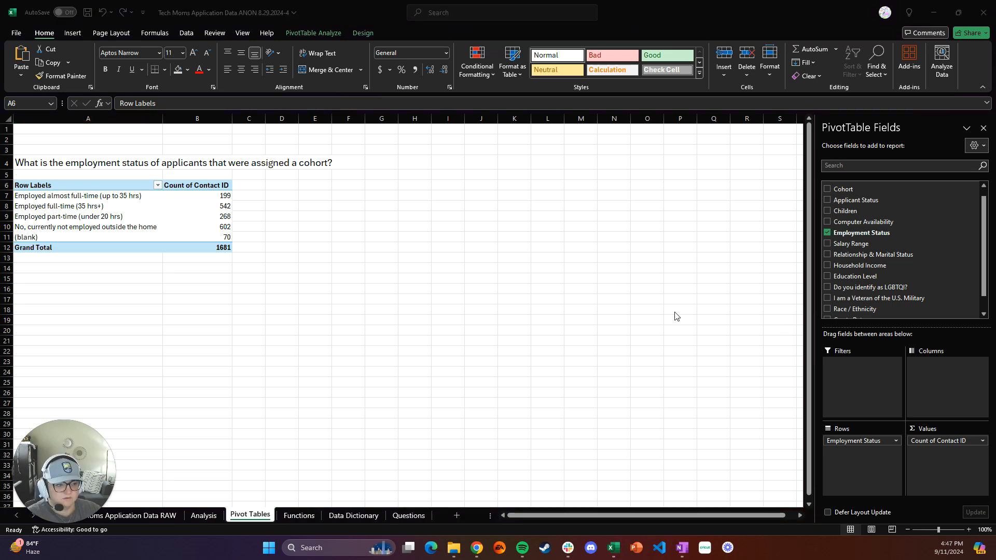
# Add the Applicant Status field to the PivotTable's Filters area, agreeing to replace the overlapping cell data
pyautogui.click(864, 203)
pyautogui.moveTo(876, 203); pyautogui.dragTo(853, 370)
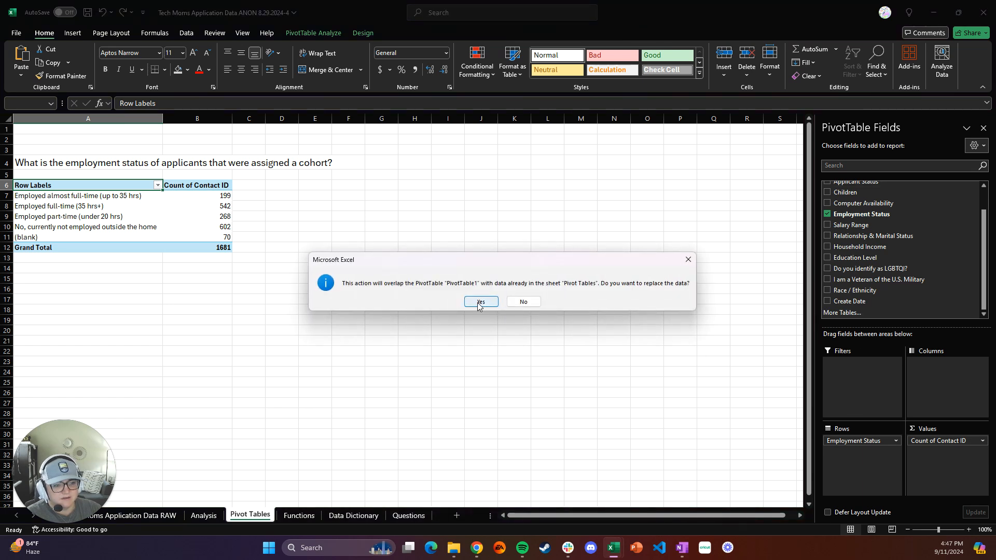
pyautogui.click(480, 303)
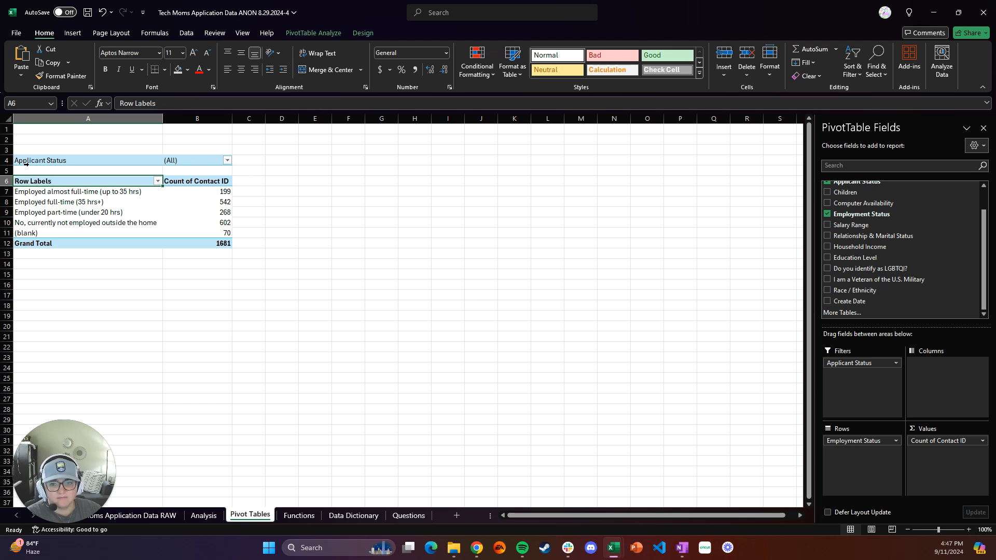
# Filter the PivotTable by Applicant Status to Assigned Cohort, then undo the filter
pyautogui.click(227, 161)
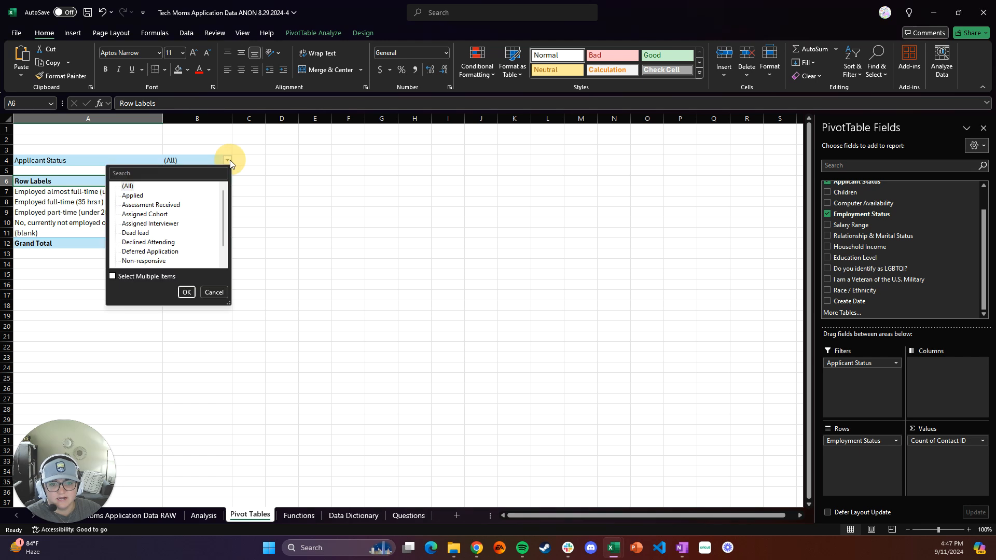
pyautogui.scroll(-1, 169, 215)
pyautogui.scroll(1, 169, 215)
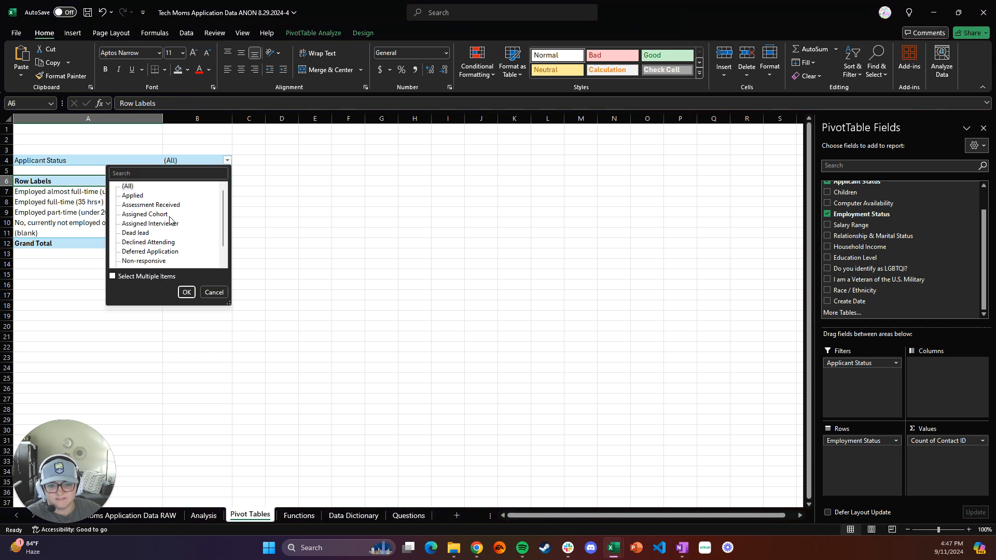
pyautogui.click(147, 215)
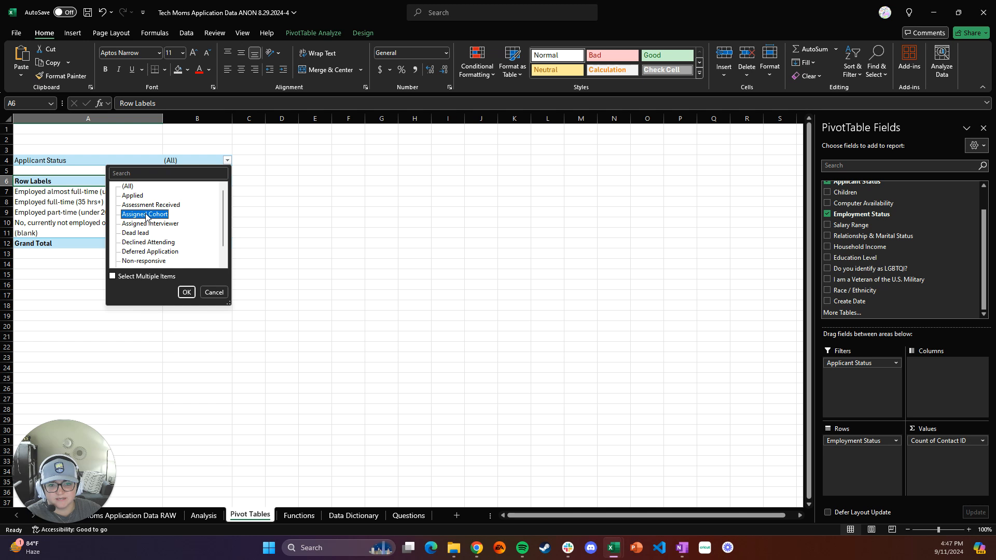
pyautogui.click(186, 293)
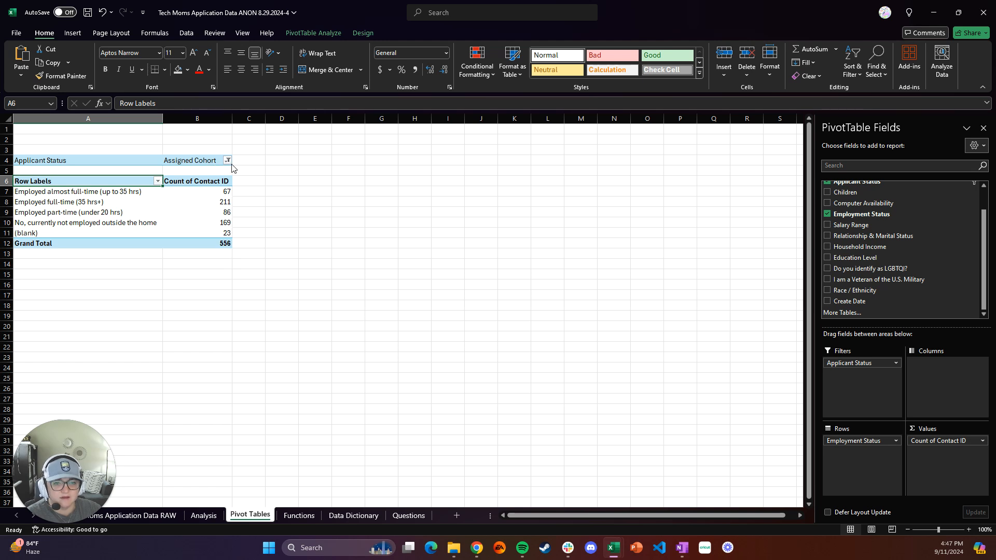
pyautogui.hotkey('ctrl', 'z')
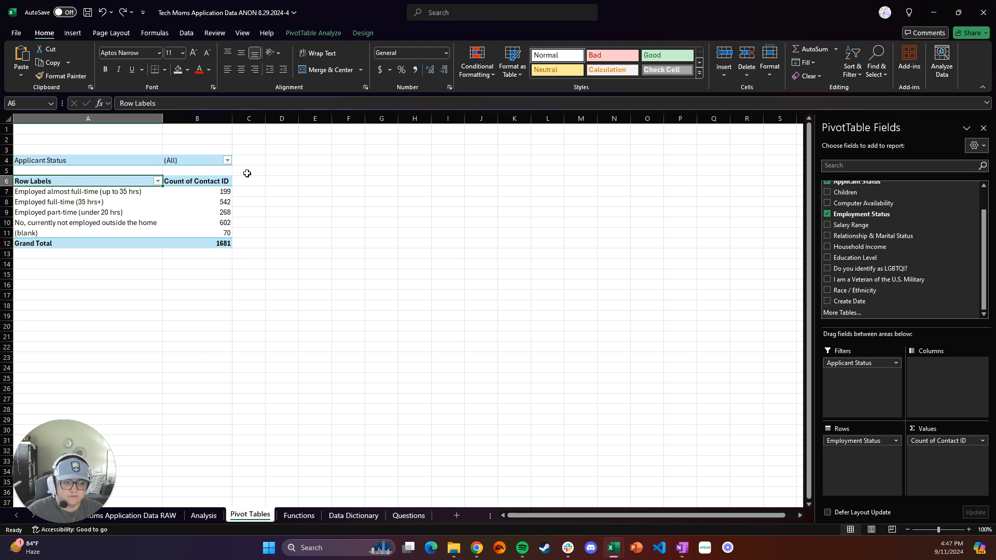
pyautogui.click(896, 363)
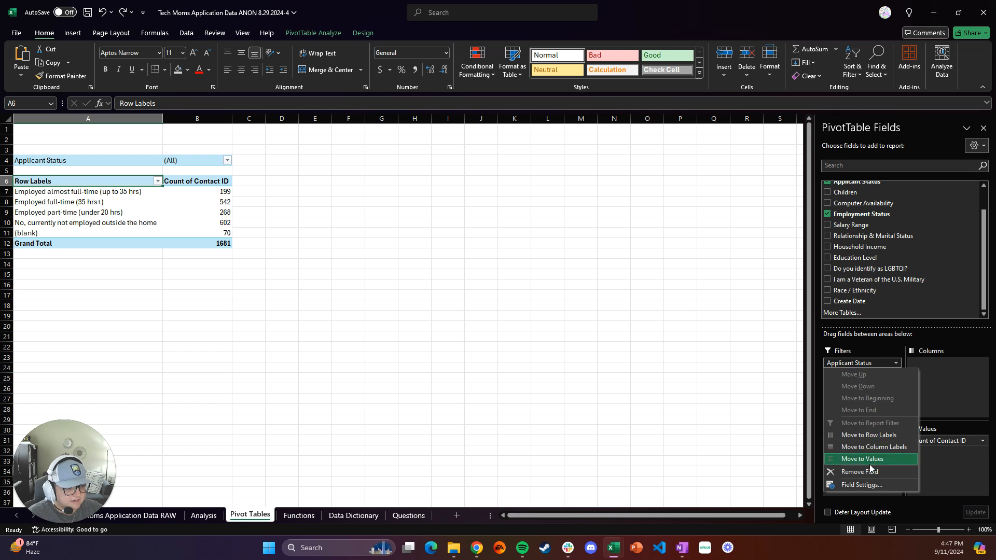
pyautogui.click(862, 485)
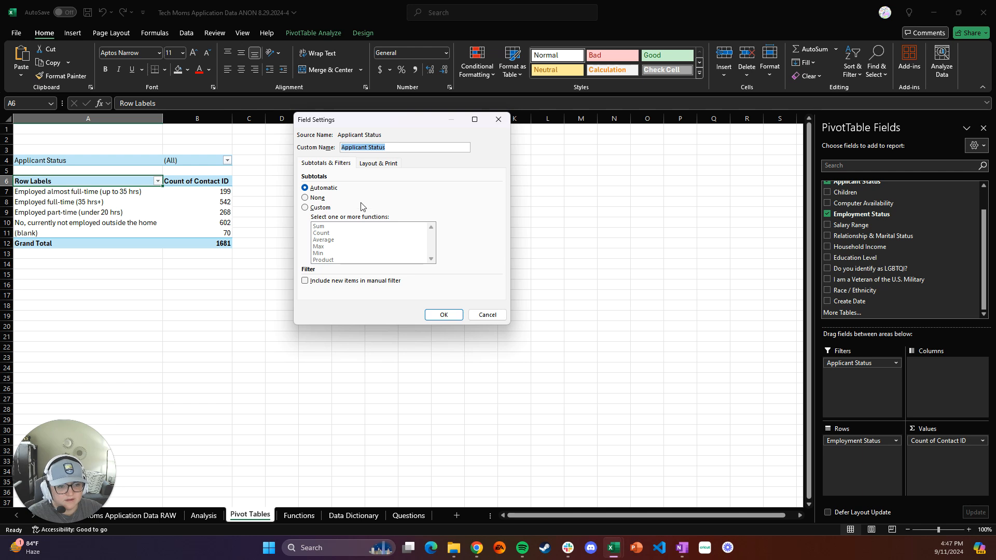
pyautogui.click(487, 317)
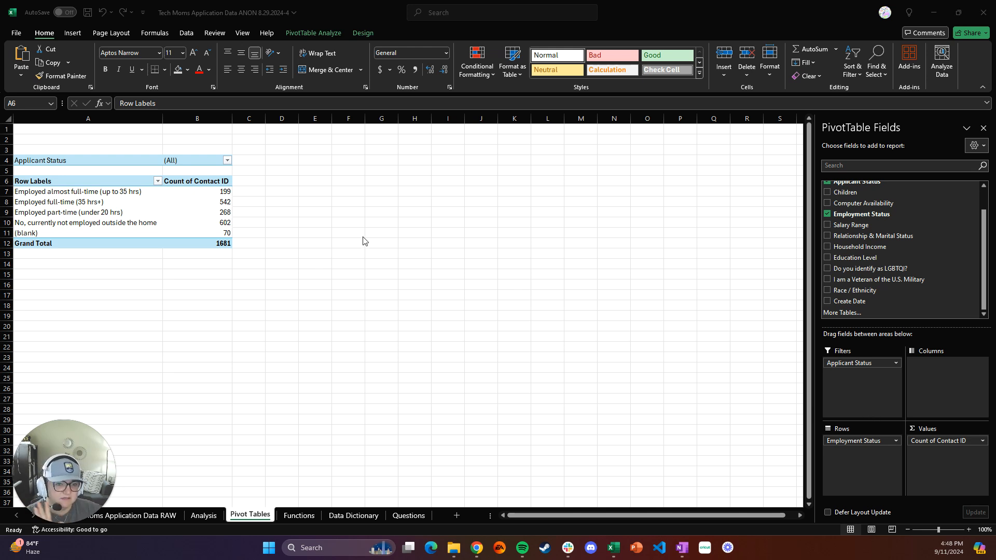
# Filter the PivotTable by Applicant Status to show only Assigned Cohort applicants
pyautogui.click(227, 161)
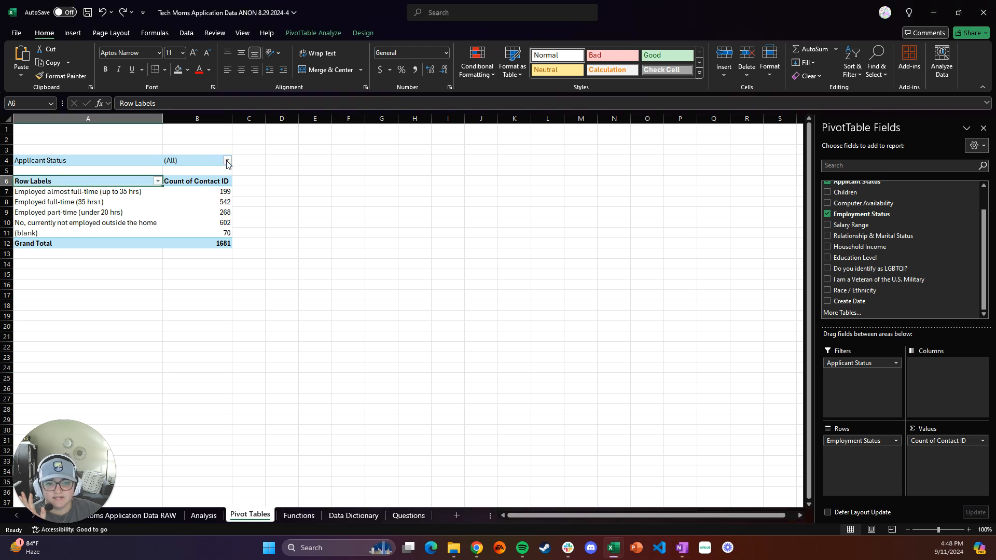
pyautogui.click(228, 162)
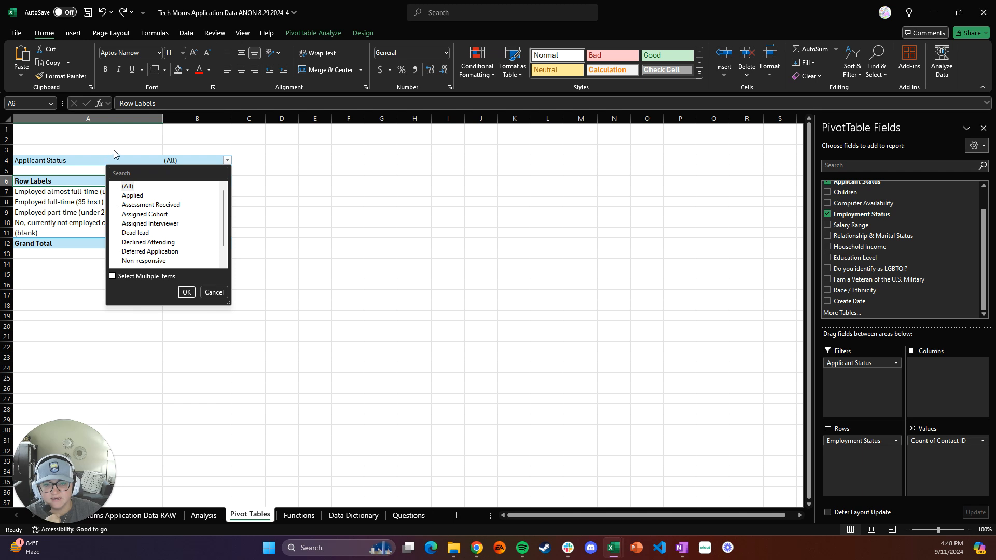
pyautogui.scroll(-1, 149, 236)
pyautogui.scroll(1, 148, 236)
pyautogui.click(149, 215)
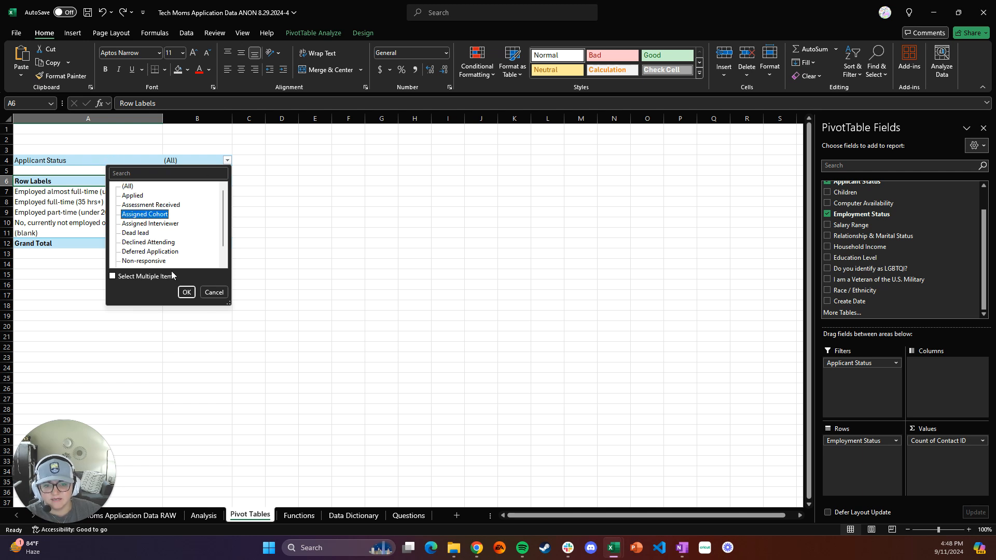
pyautogui.click(186, 293)
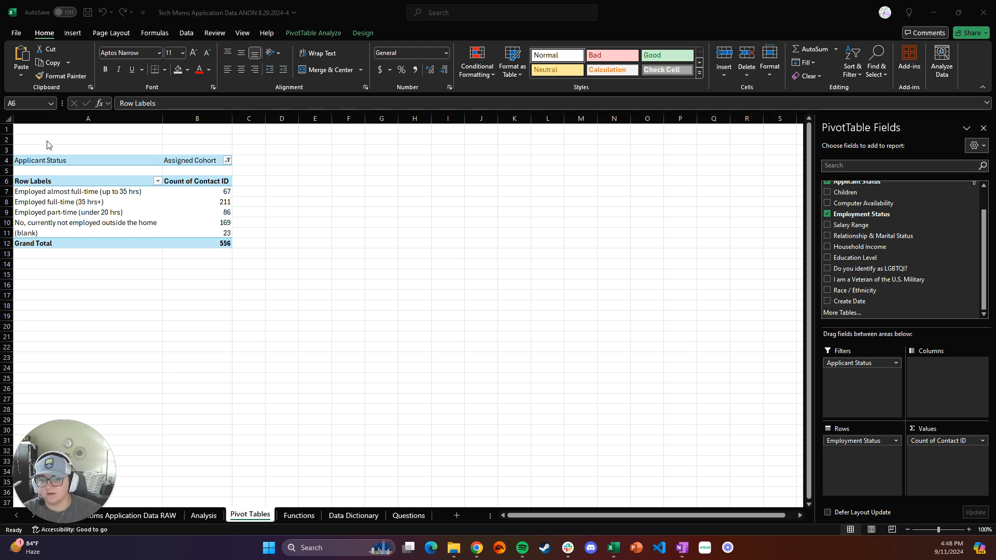
# Enter the question 'What is the employment status of applicants that were assigned a cohort?' in cell A2
pyautogui.click(32, 160)
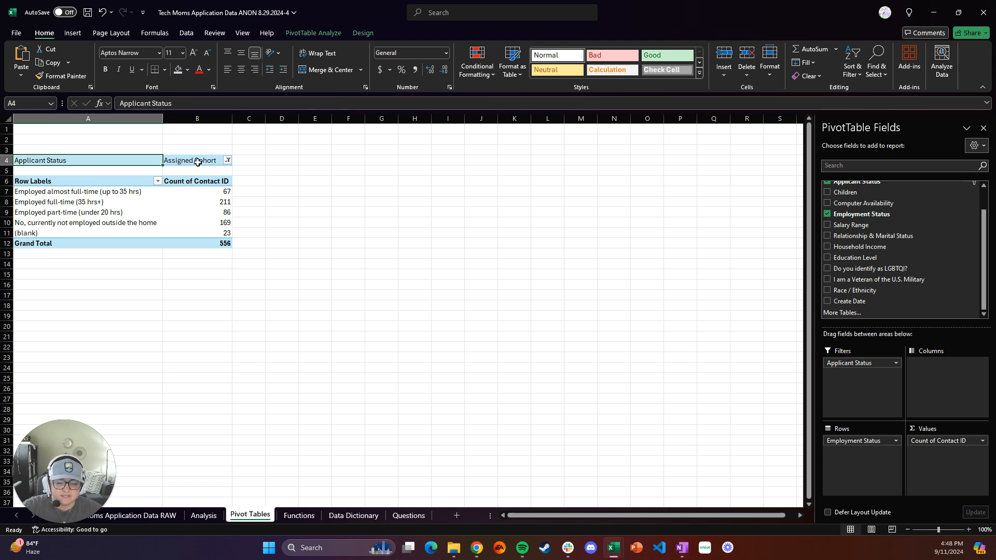
pyautogui.click(72, 141)
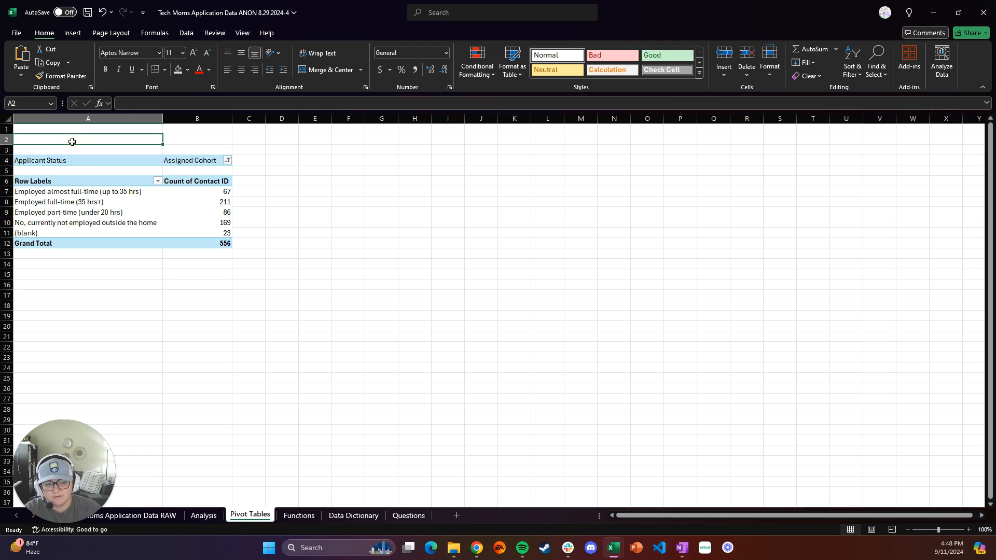
pyautogui.write('What is the employment status of')
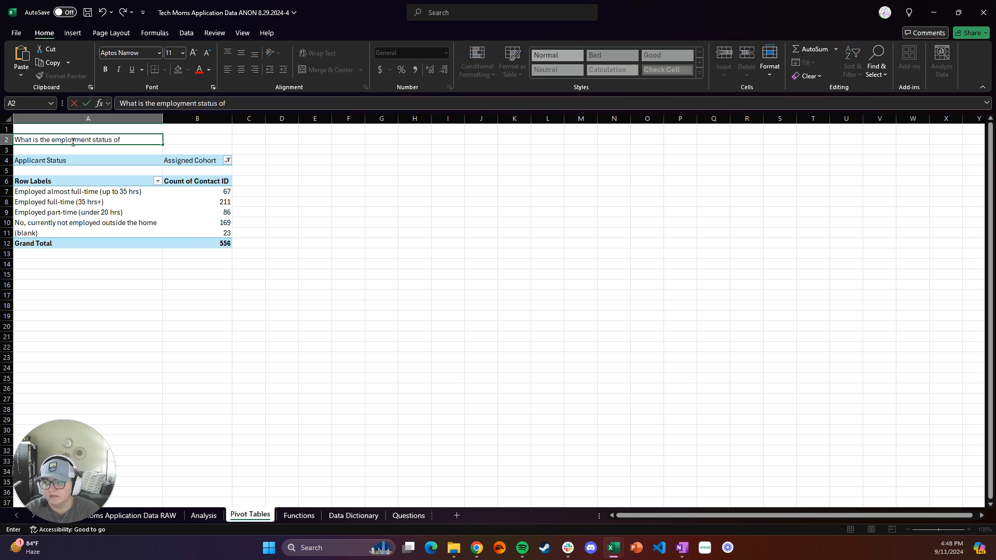
pyautogui.write(' applicants that')
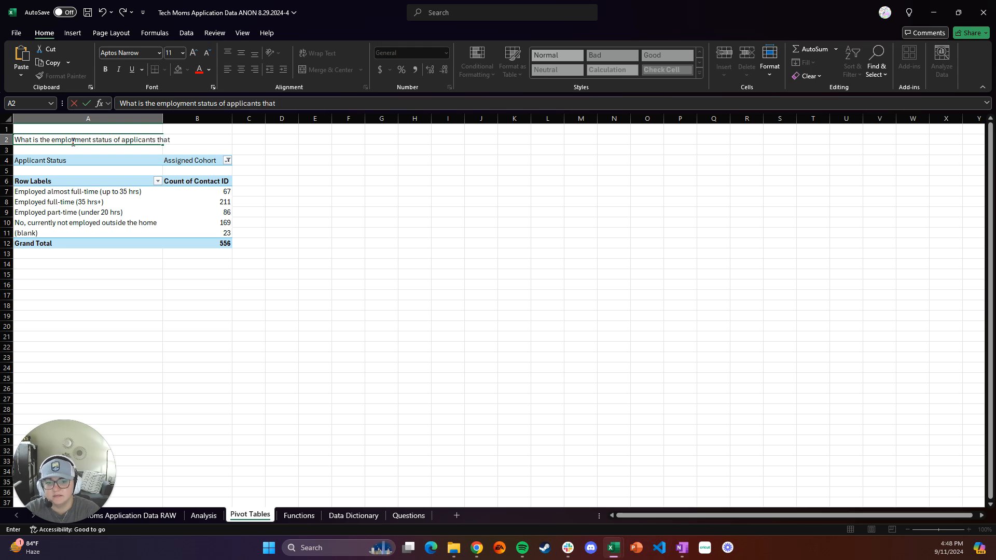
pyautogui.write(' were assigned a ')
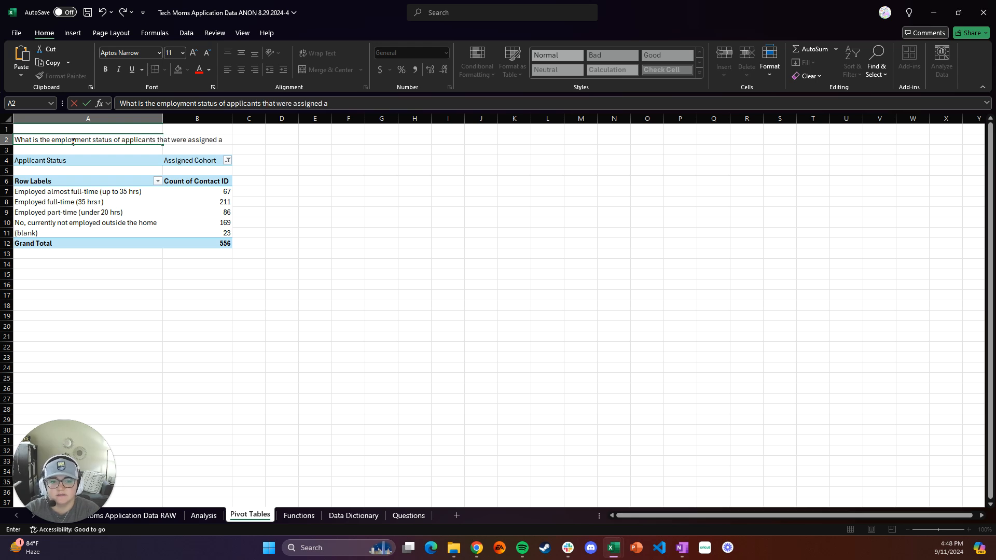
pyautogui.write('cohort?')
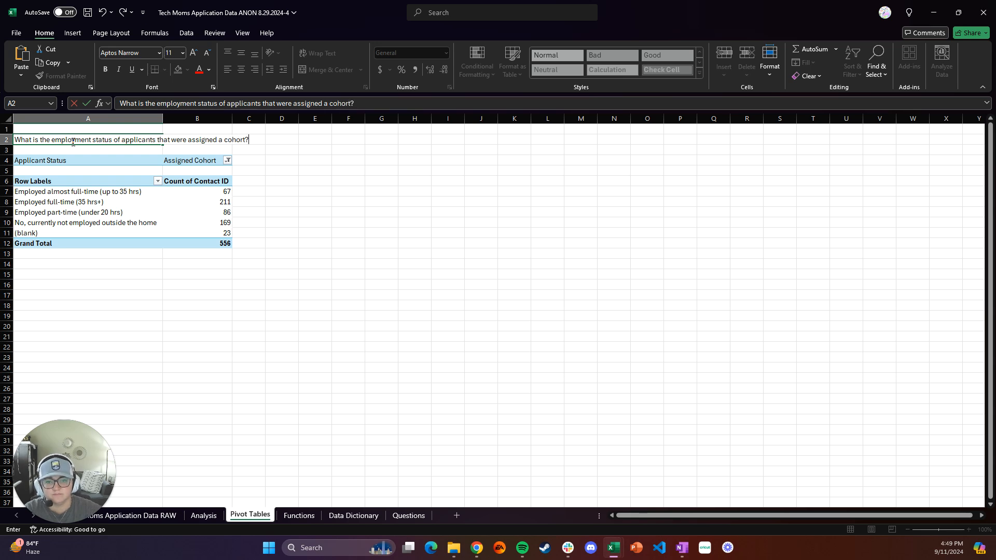
pyautogui.press('Return')
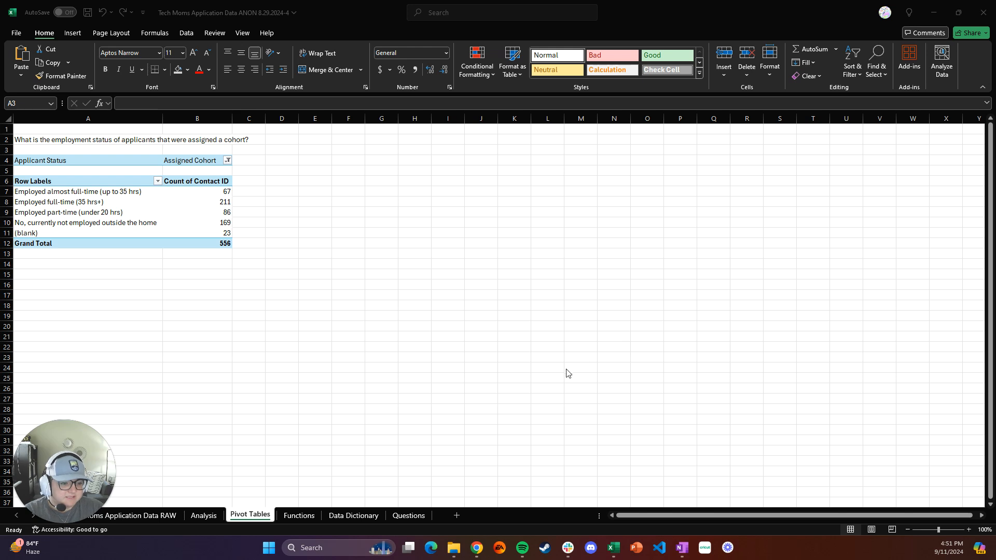
# Switch to the browser assignment page and select the household income example question
pyautogui.moveTo(477, 551)
pyautogui.click(533, 483)
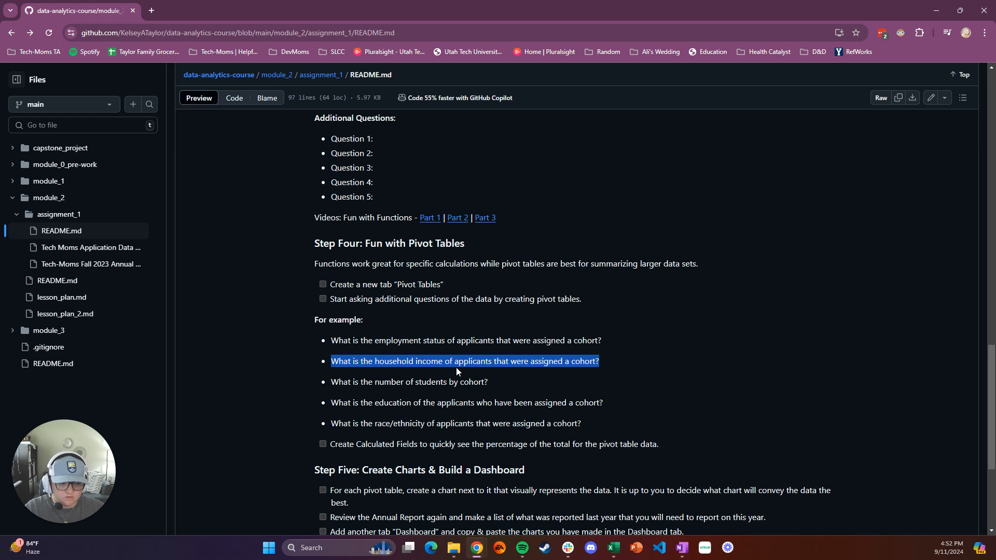
# Paste the household income question into cell A15 using the destination's formatting
pyautogui.moveTo(613, 548)
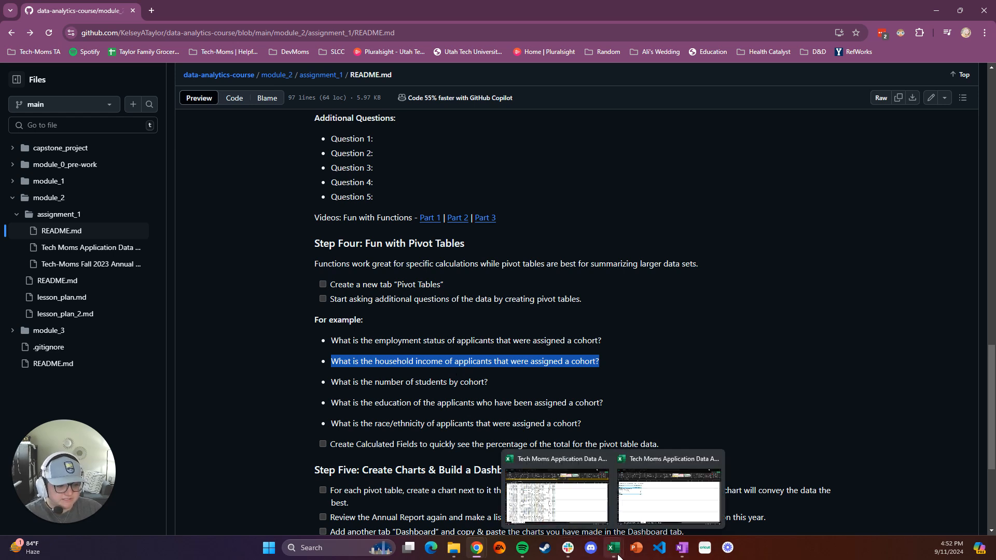
pyautogui.click(639, 519)
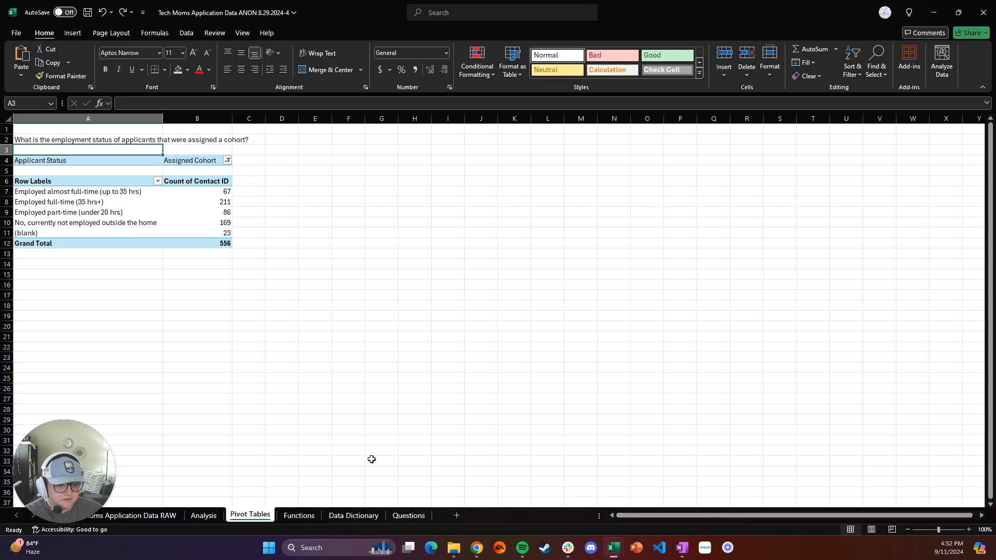
pyautogui.click(34, 276)
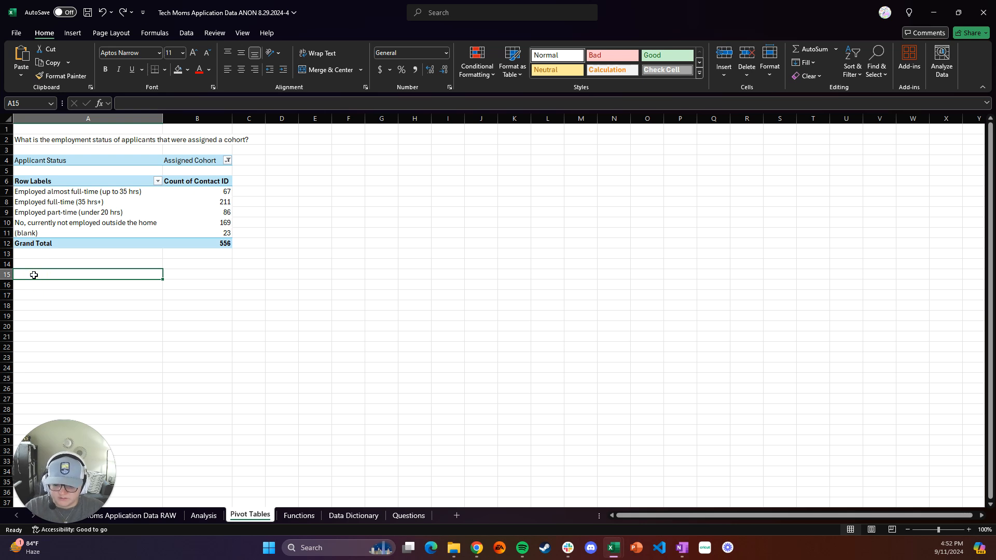
pyautogui.write('What is the household income of applicants that were assigned a cohort?')
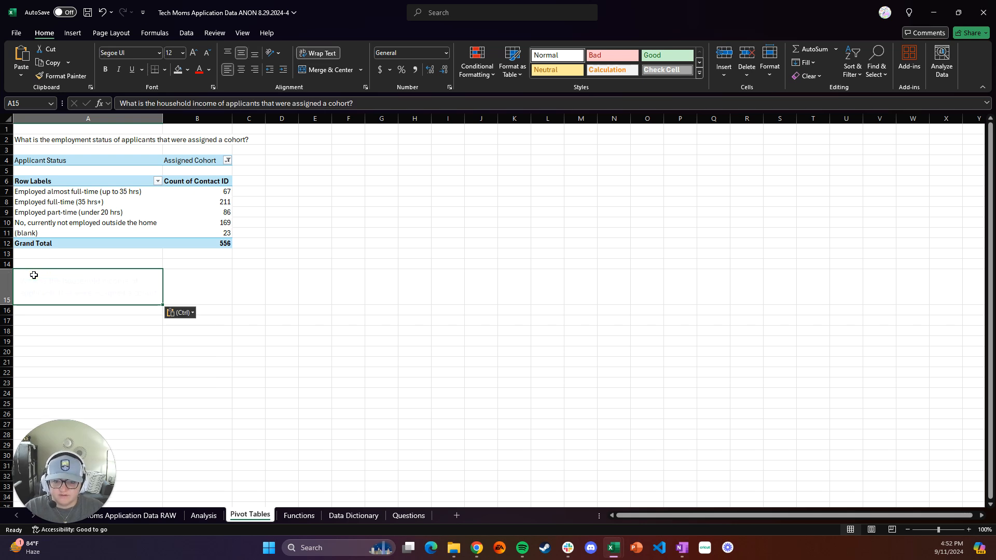
pyautogui.click(190, 314)
pyautogui.click(190, 340)
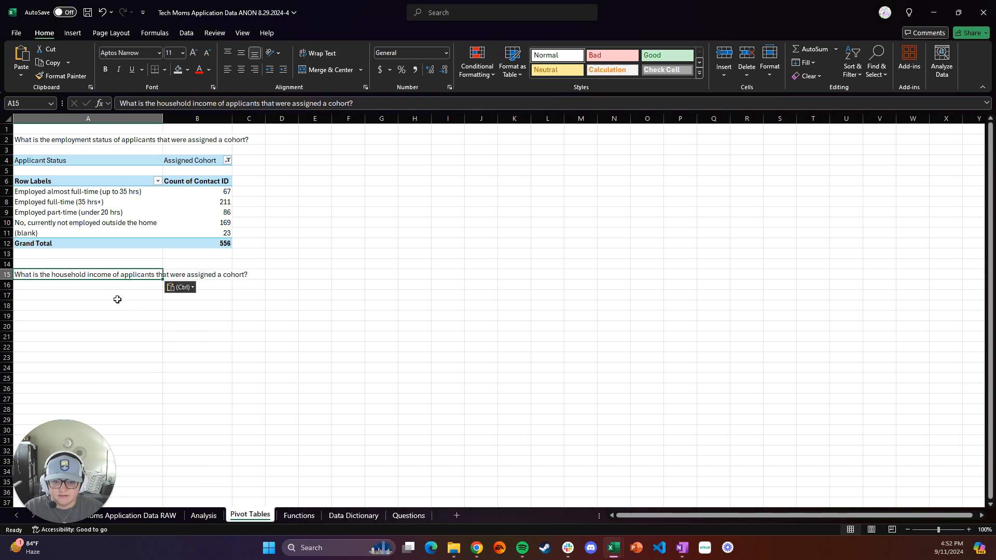
# Insert a new PivotTable from the Analysis sheet data, placed on the Pivot Tables sheet at cell A19
pyautogui.click(79, 300)
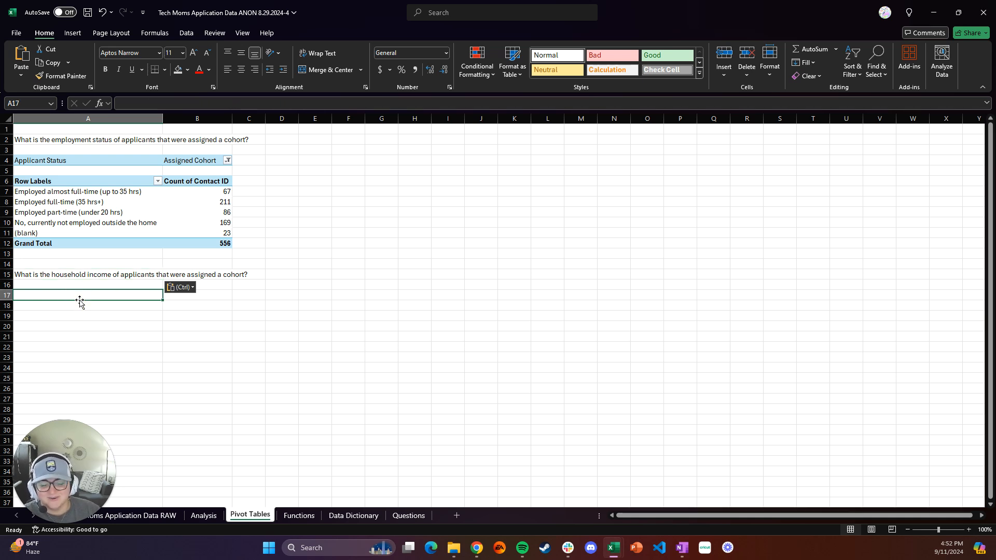
pyautogui.click(204, 515)
pyautogui.click(127, 251)
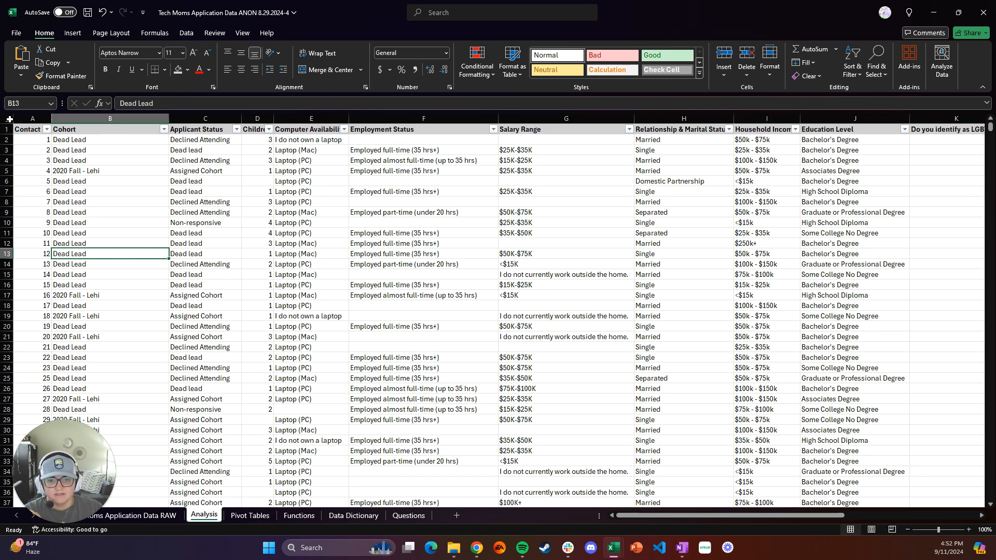
pyautogui.click(10, 119)
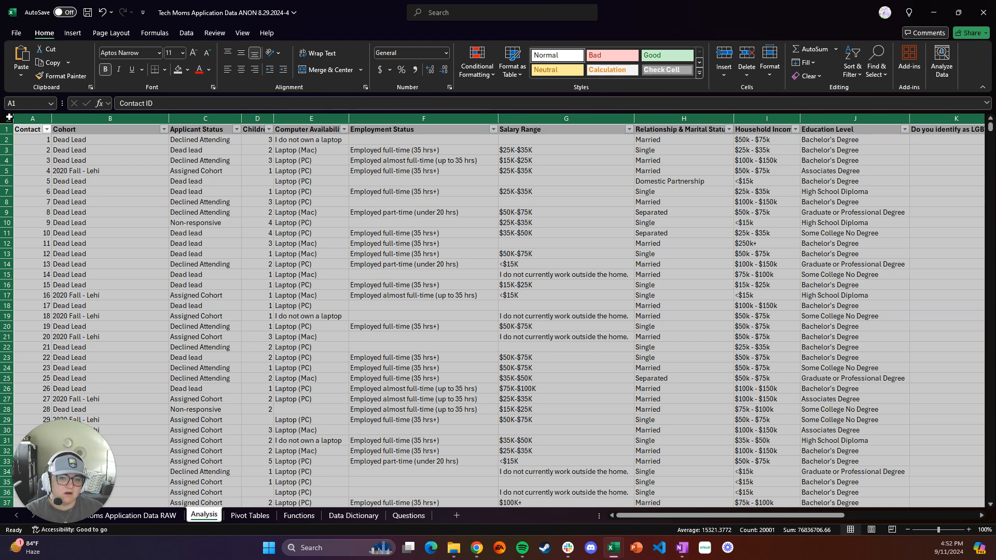
pyautogui.click(73, 33)
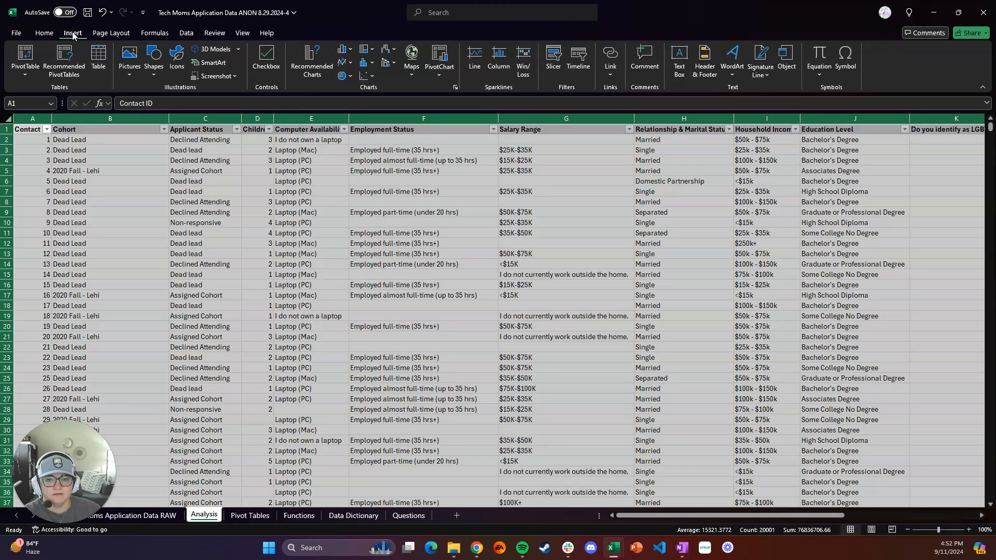
pyautogui.click(25, 56)
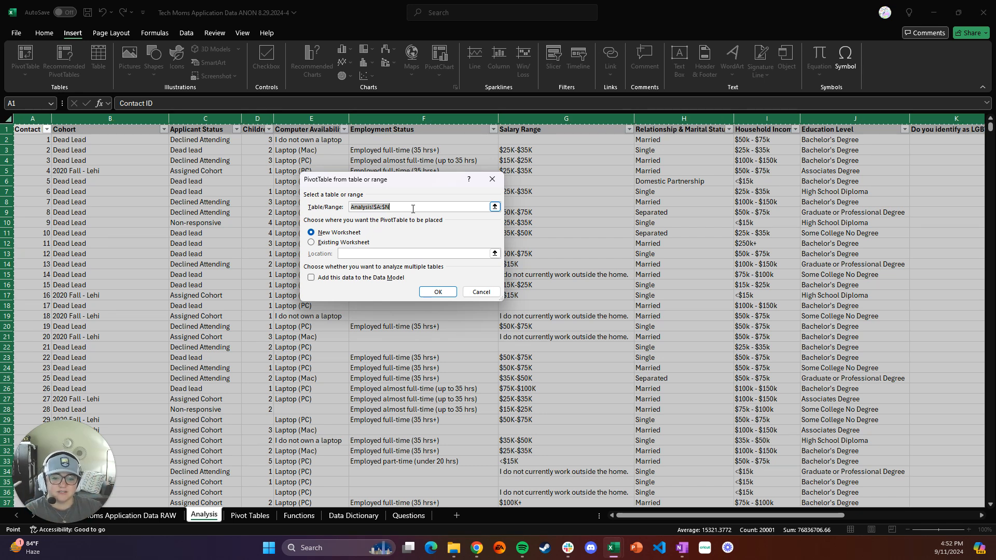
pyautogui.click(311, 243)
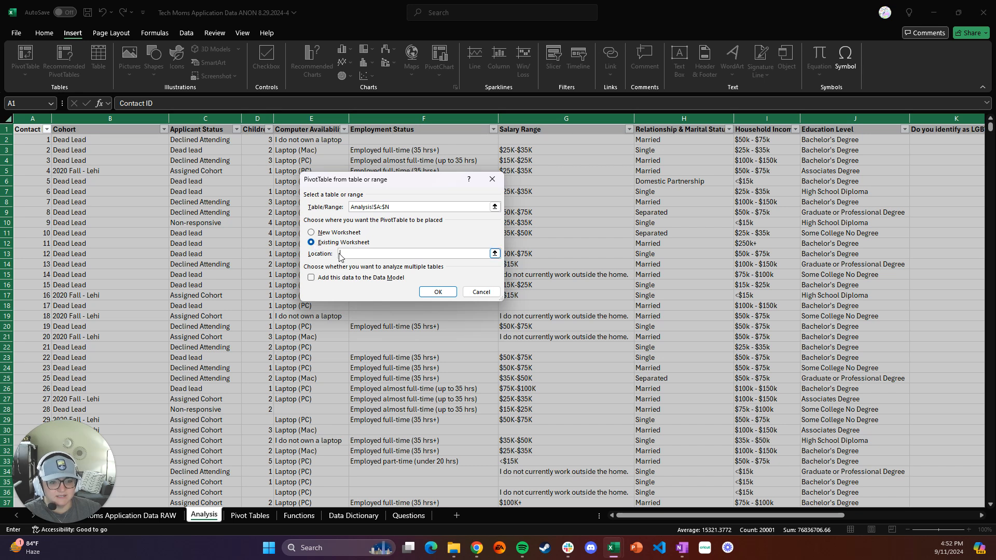
pyautogui.click(245, 516)
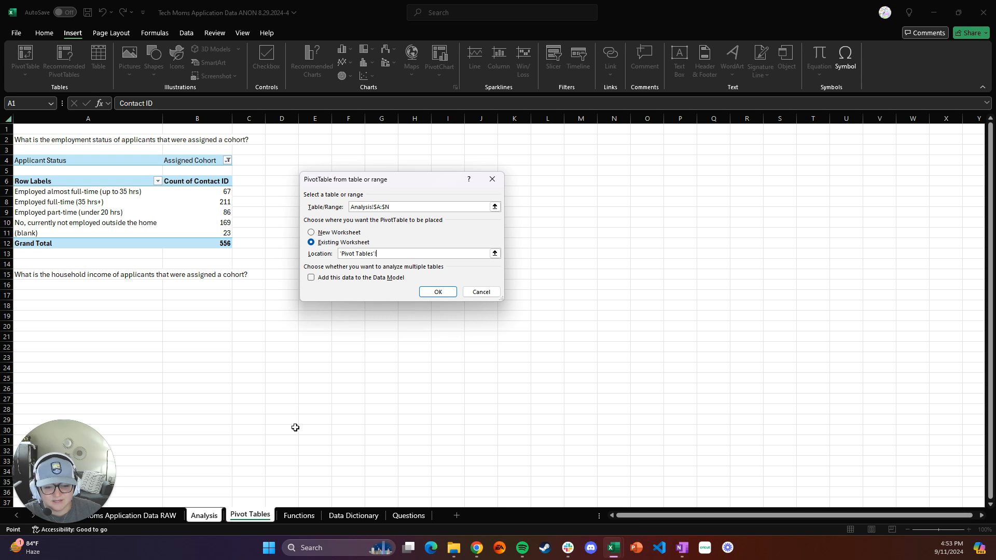
pyautogui.click(35, 318)
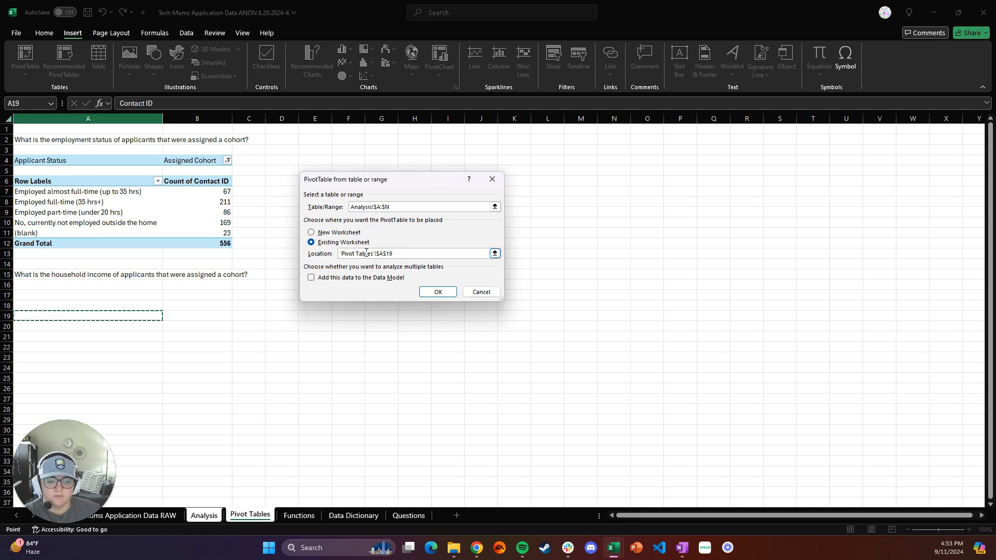
pyautogui.click(435, 292)
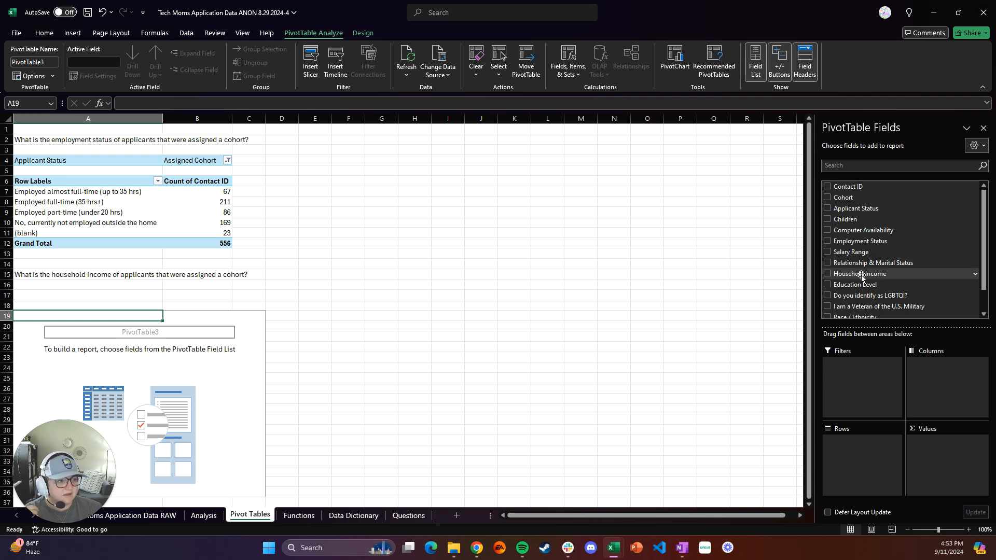
# Add Household Income to the rows and Contact ID to the values of the new PivotTable
pyautogui.moveTo(861, 278); pyautogui.dragTo(851, 449)
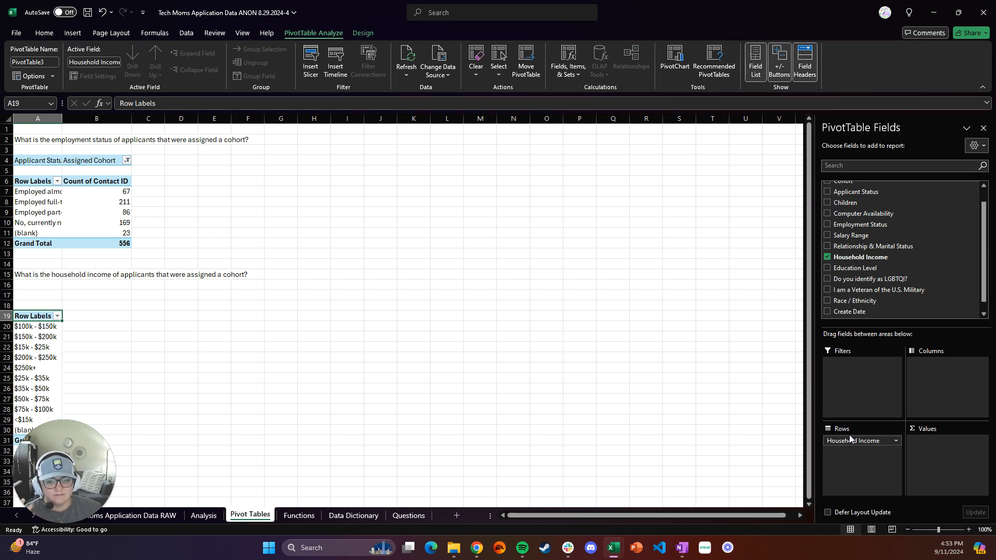
pyautogui.scroll(2, 882, 230)
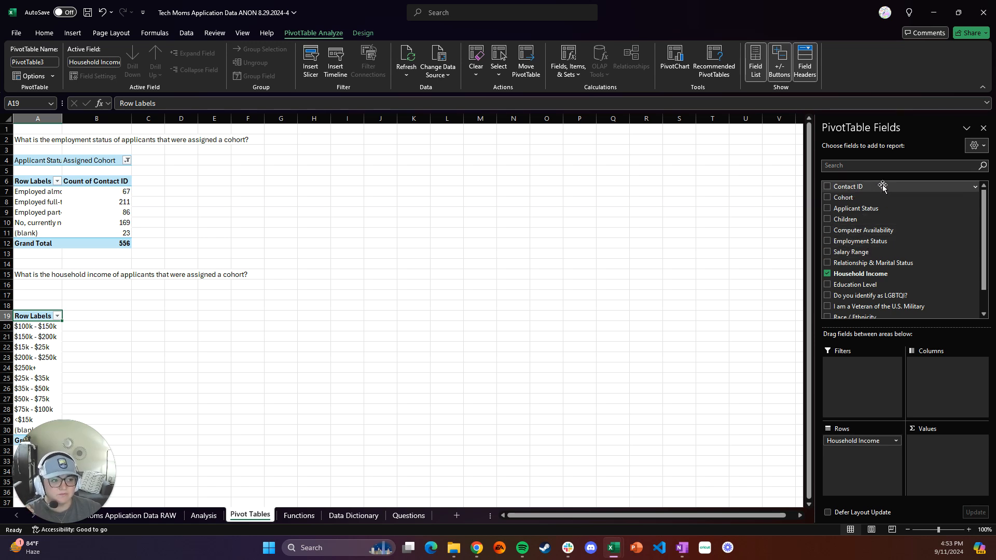
pyautogui.moveTo(882, 187); pyautogui.dragTo(938, 446)
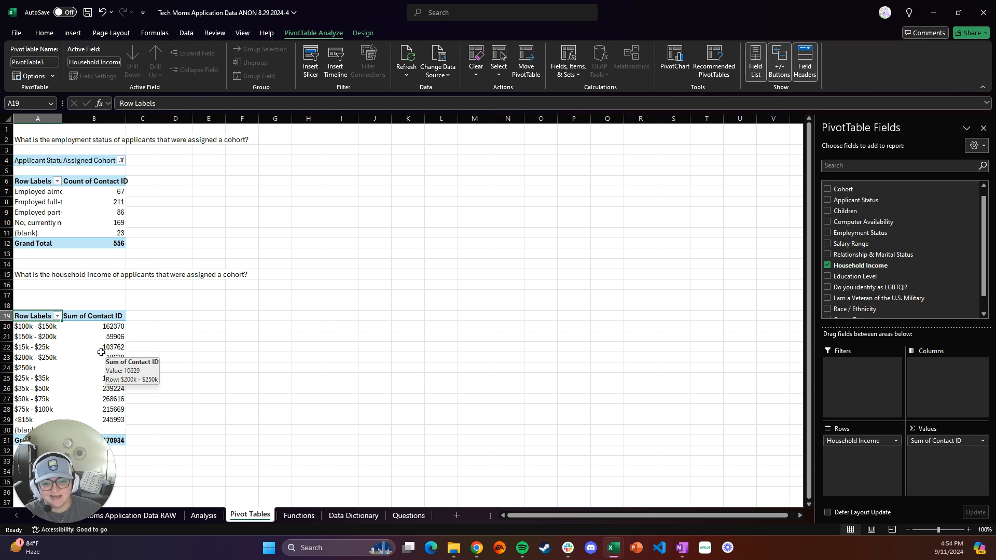
# Change the Contact ID value field to summarize by Count
pyautogui.click(959, 441)
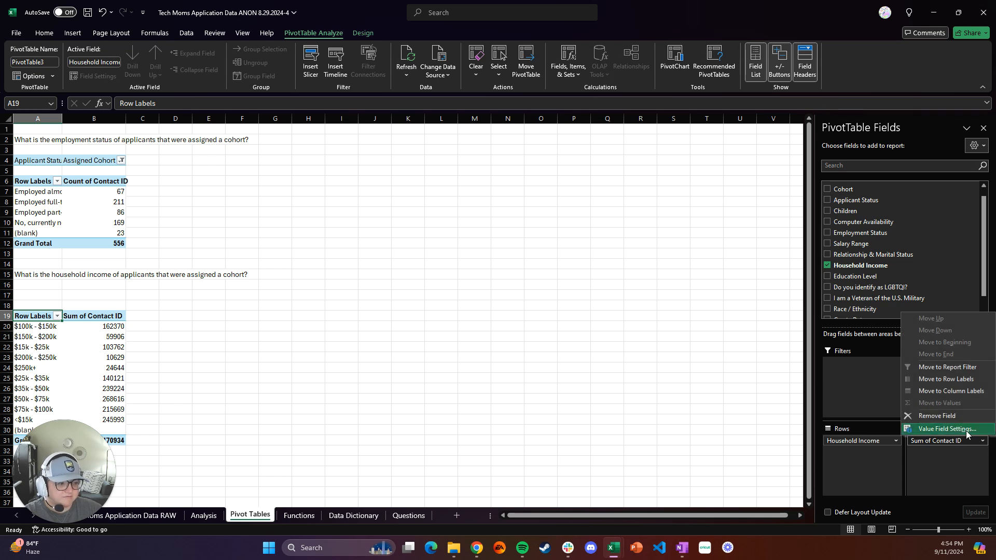
pyautogui.click(966, 431)
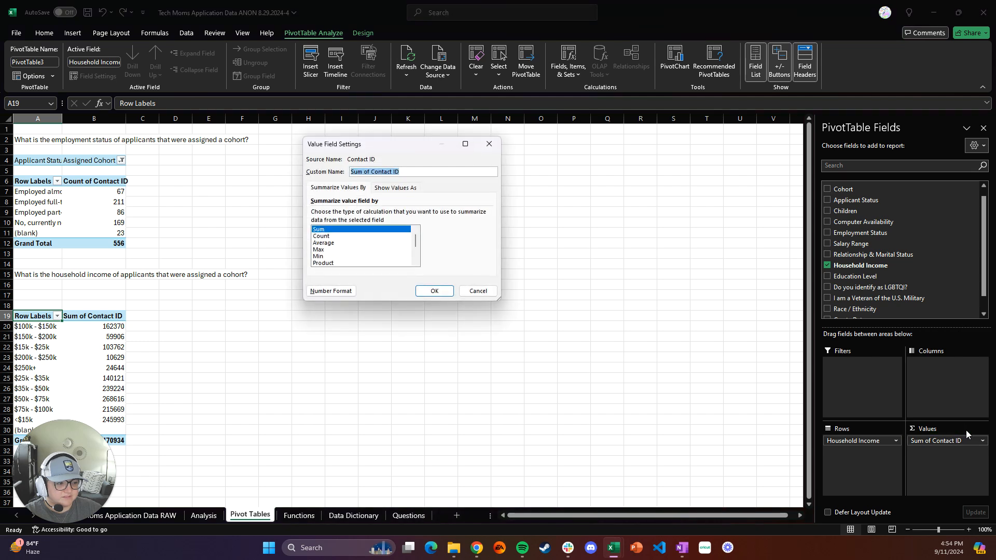
pyautogui.click(328, 237)
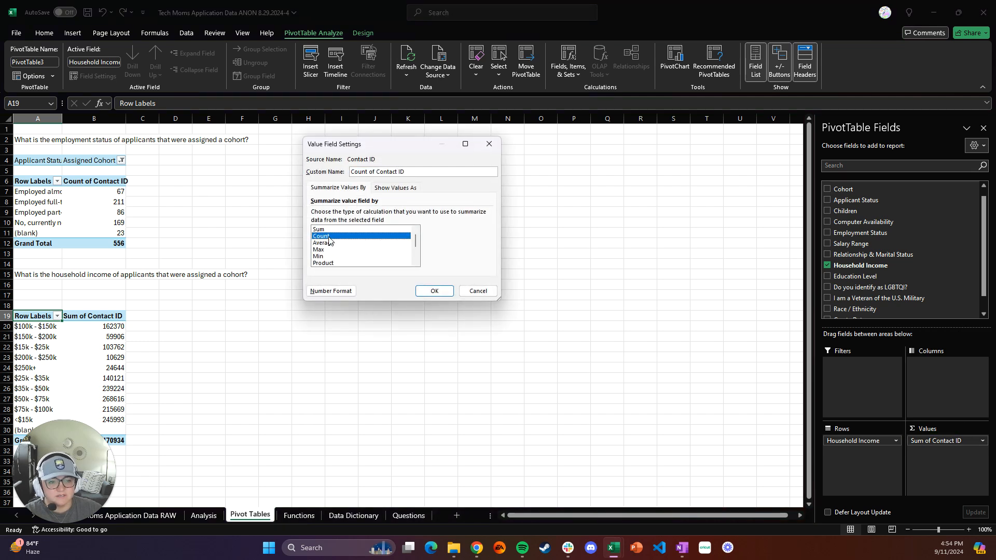
pyautogui.click(434, 292)
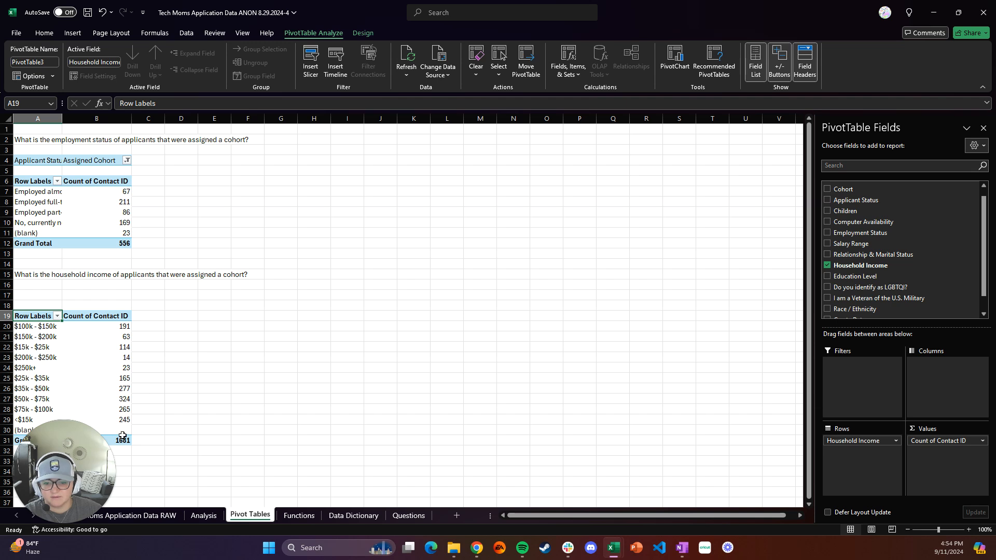
# Add Applicant Status as a report filter and filter it to Assigned Cohort
pyautogui.moveTo(122, 436)
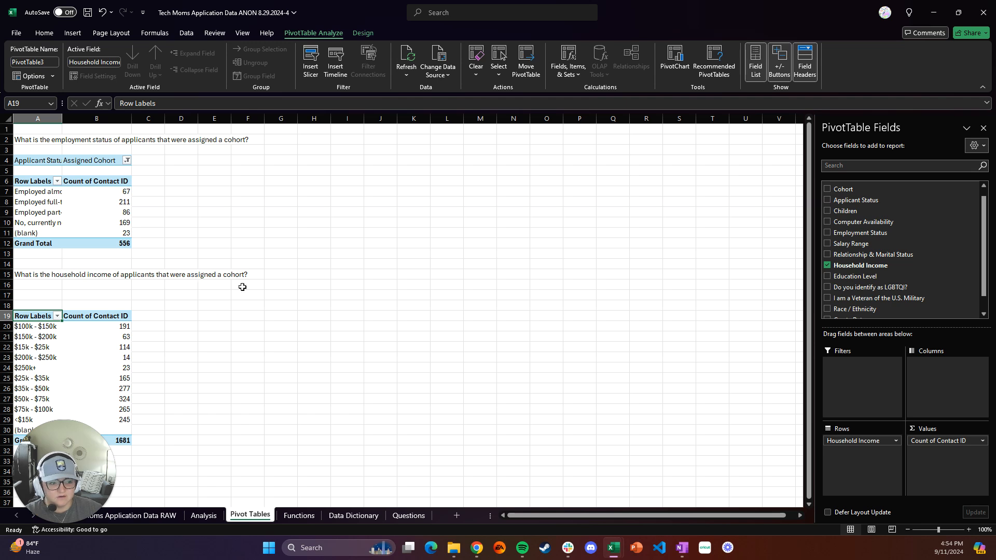
pyautogui.scroll(1, 899, 270)
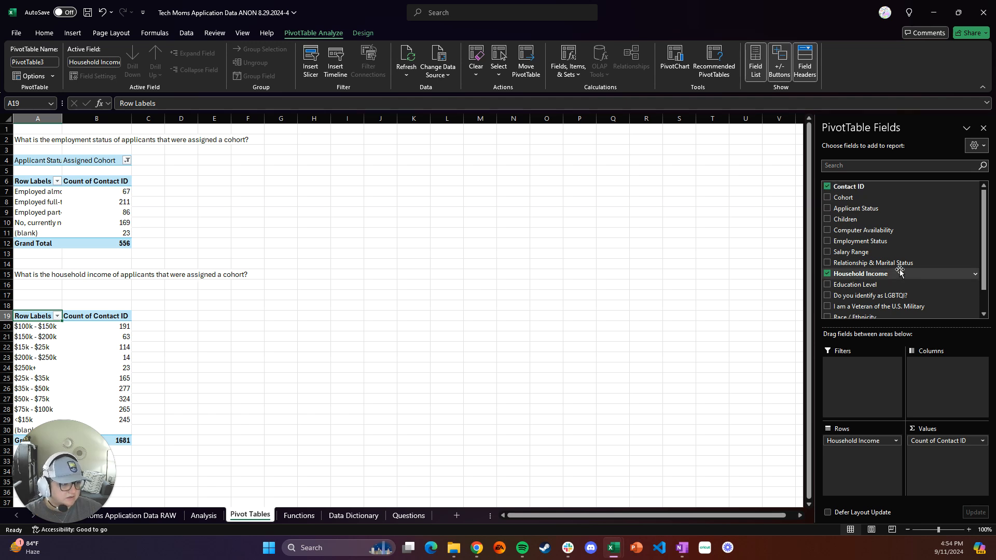
pyautogui.moveTo(877, 209); pyautogui.dragTo(863, 375)
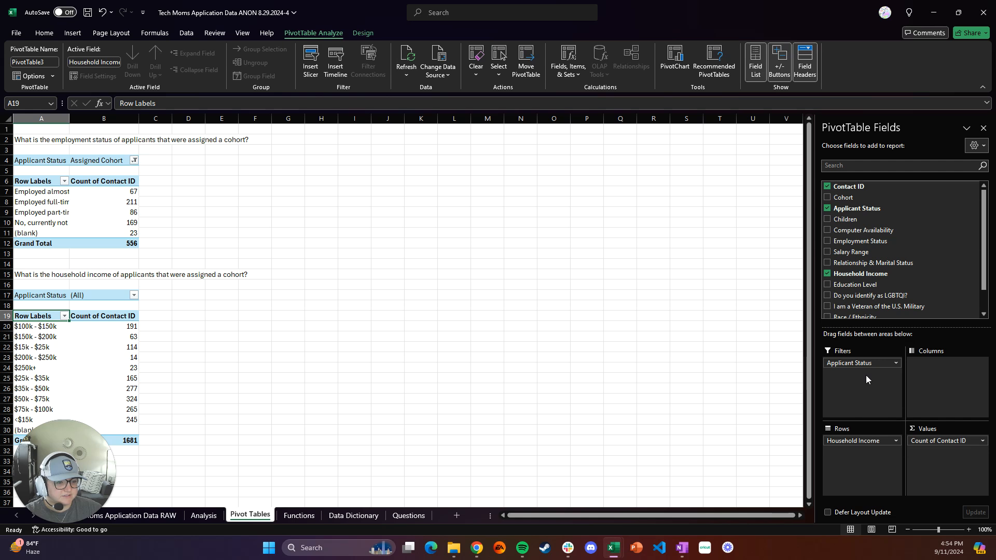
pyautogui.click(134, 296)
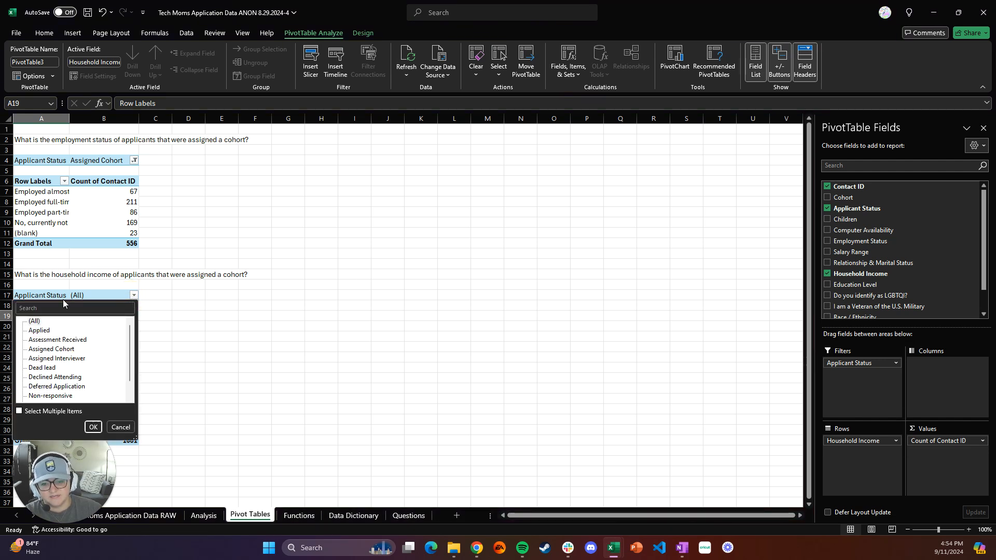
pyautogui.click(52, 349)
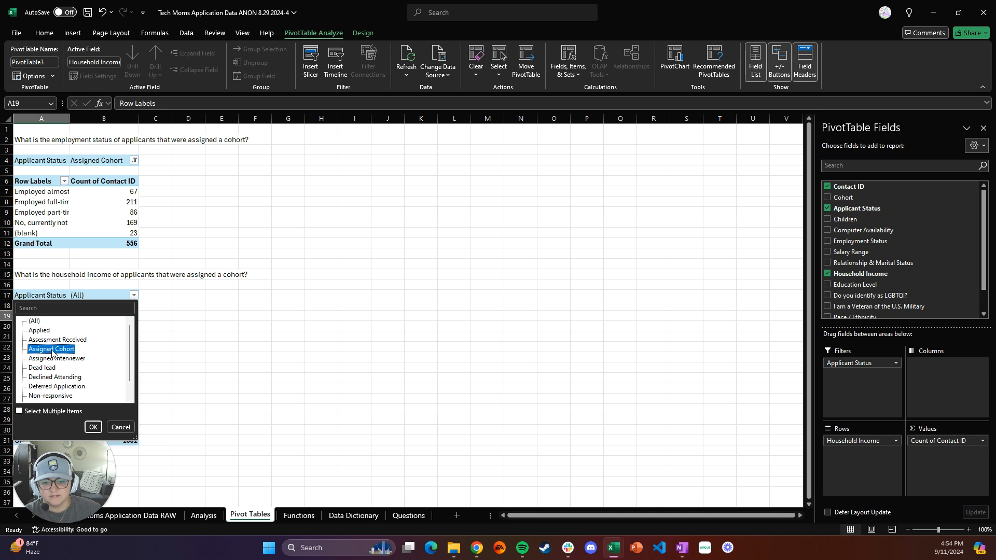
pyautogui.click(94, 427)
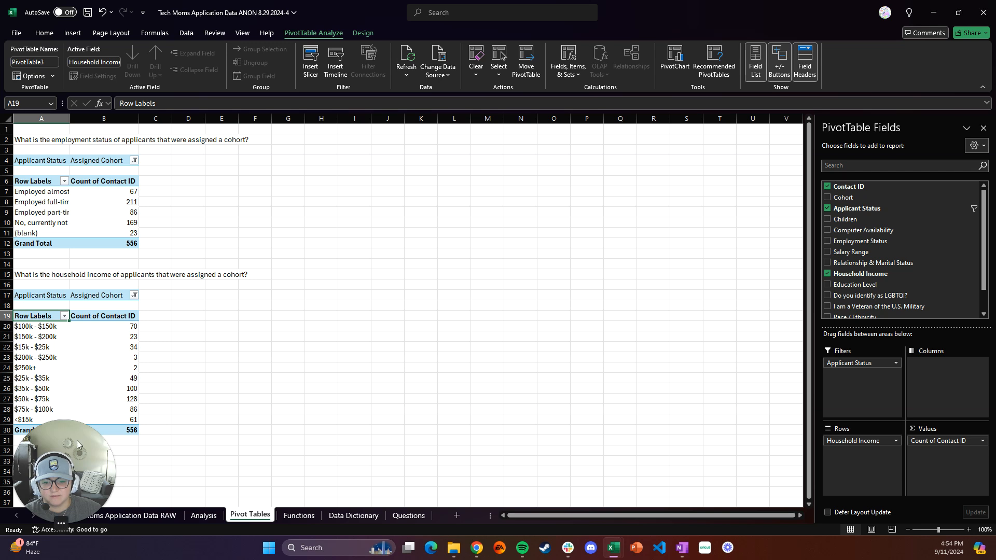
pyautogui.moveTo(72, 474); pyautogui.dragTo(951, 72)
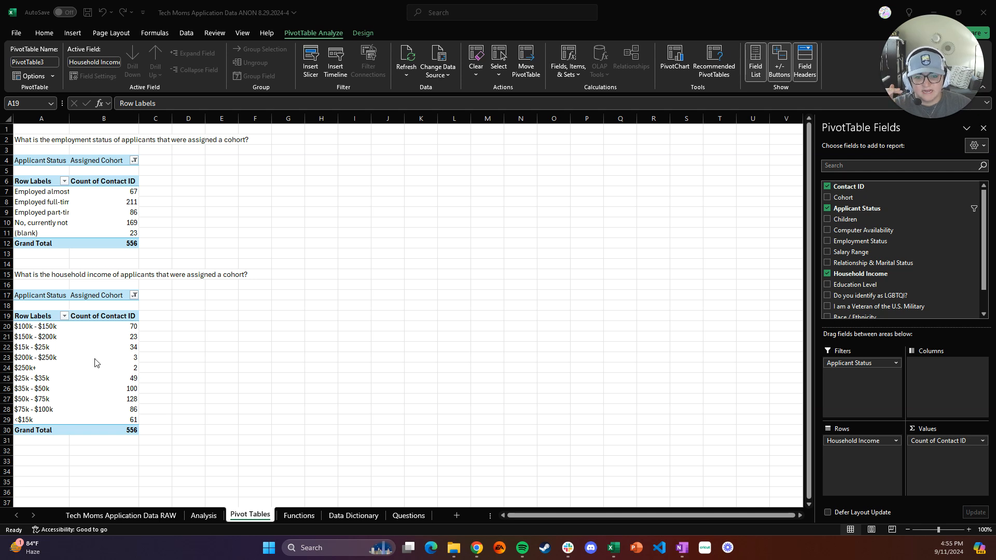
pyautogui.press('Down')
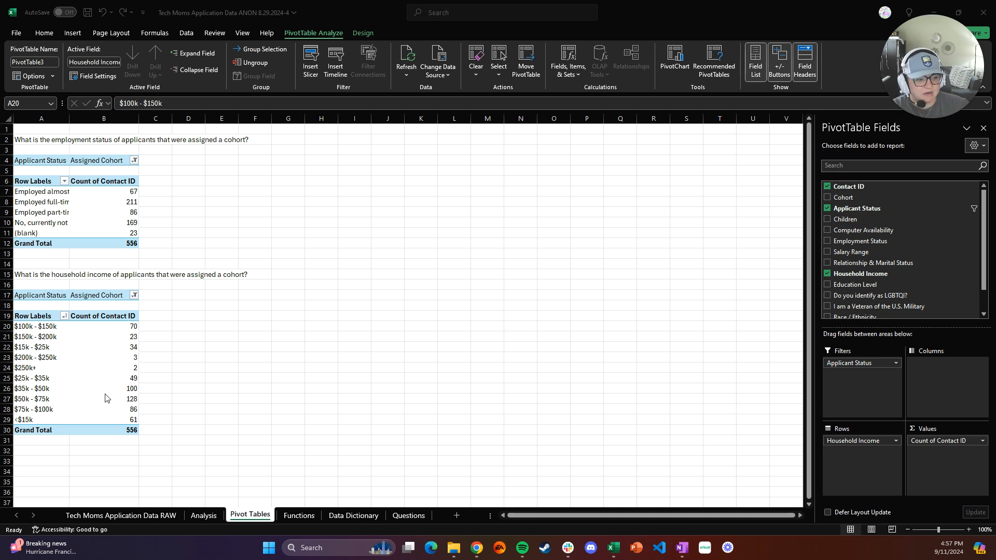
pyautogui.click(784, 333)
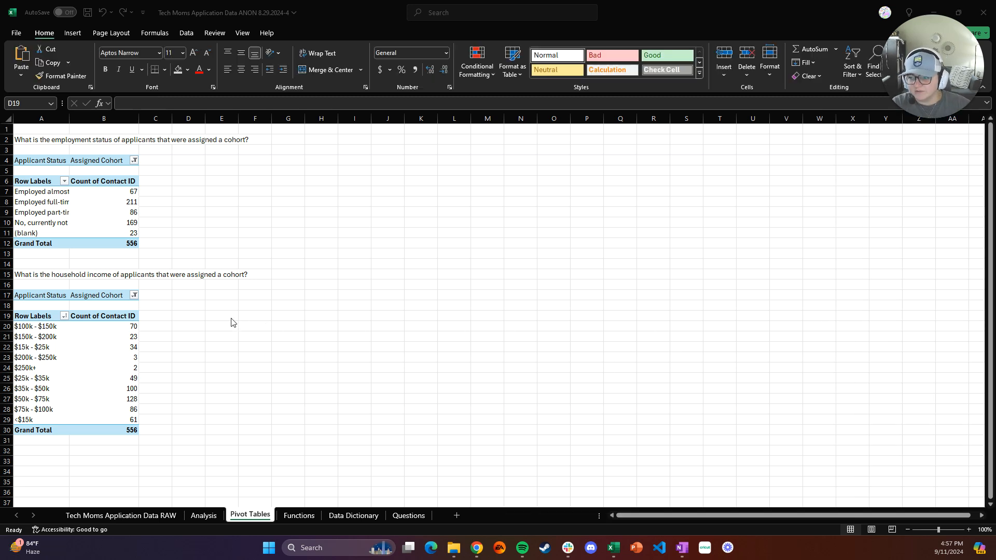
# Enter the note "Group by <$50k, $50k-100k, $100k+" in cell E17 beside the household income pivot
pyautogui.click(215, 297)
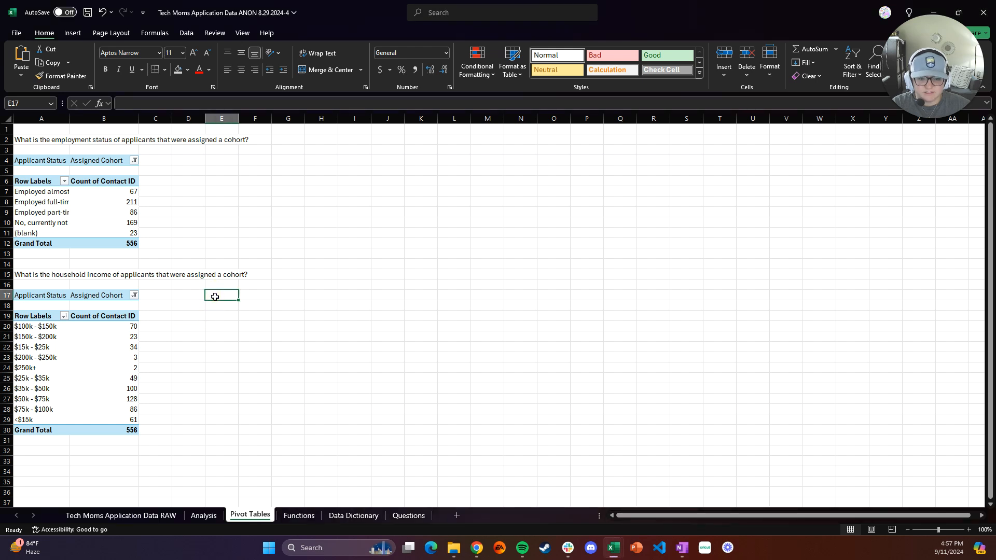
pyautogui.write('Group by <')
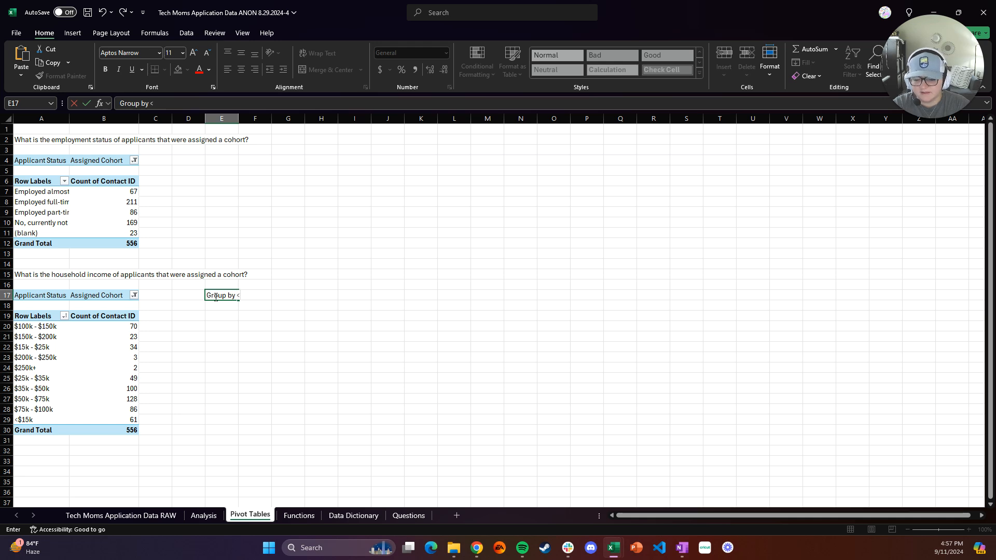
pyautogui.write('$50k')
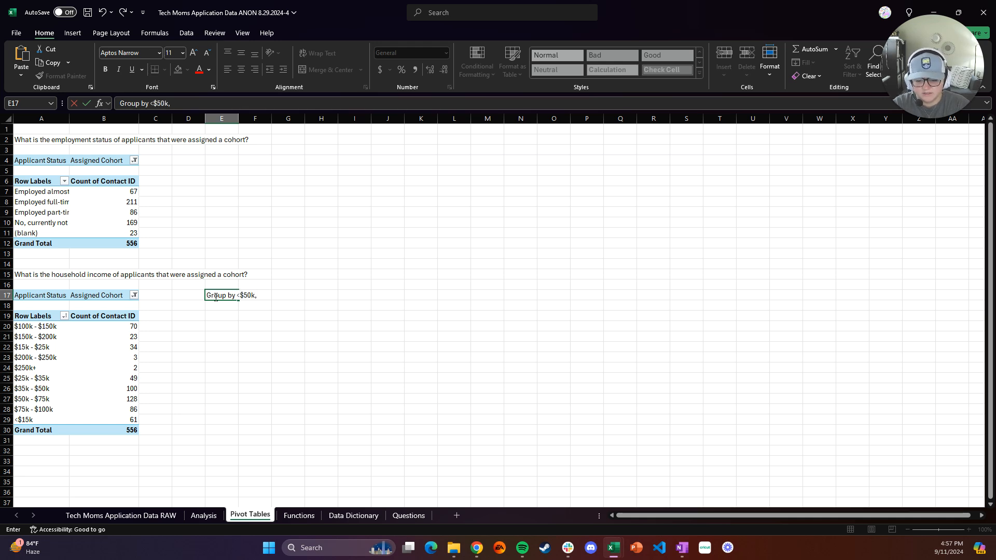
pyautogui.write(', $50')
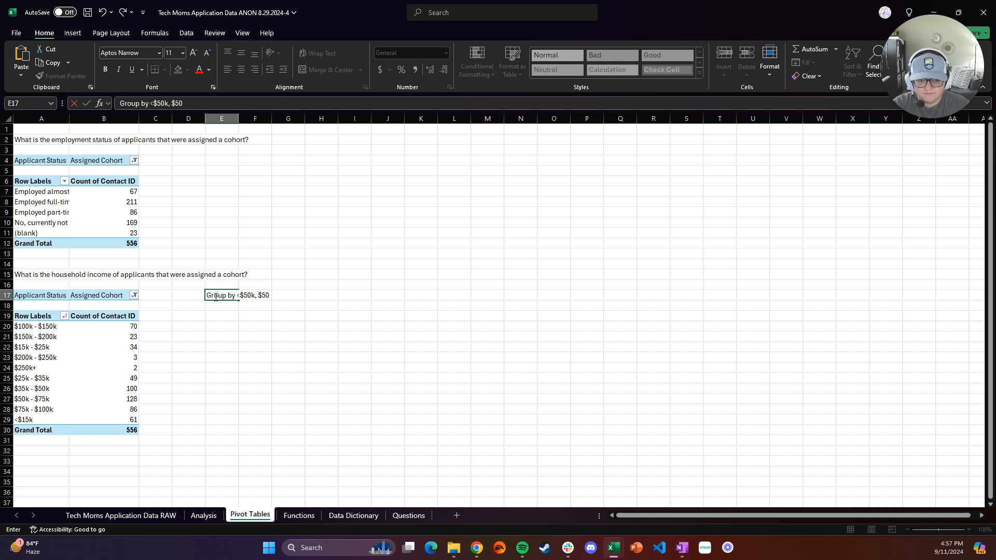
pyautogui.write('K-')
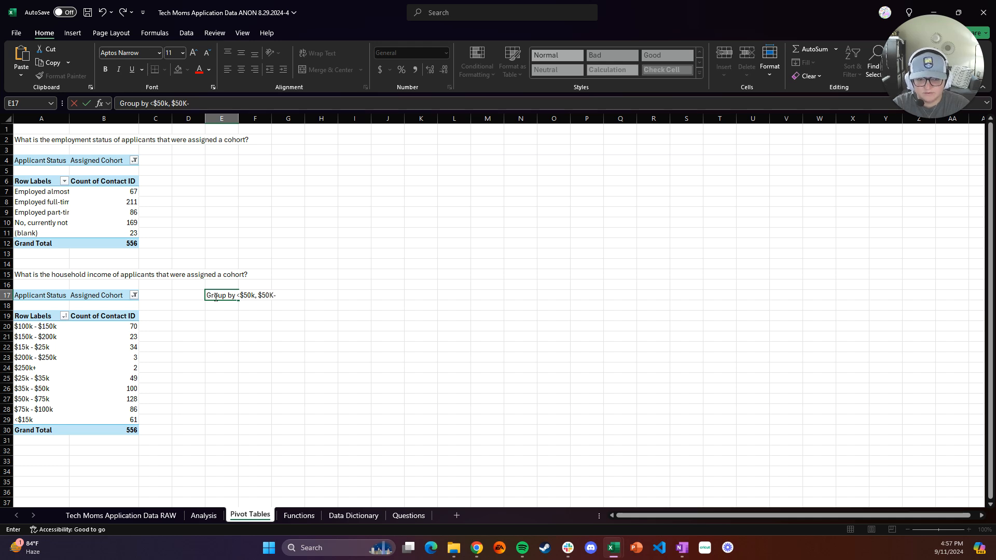
pyautogui.press('BackSpace')
pyautogui.press('BackSpace')
pyautogui.write('k')
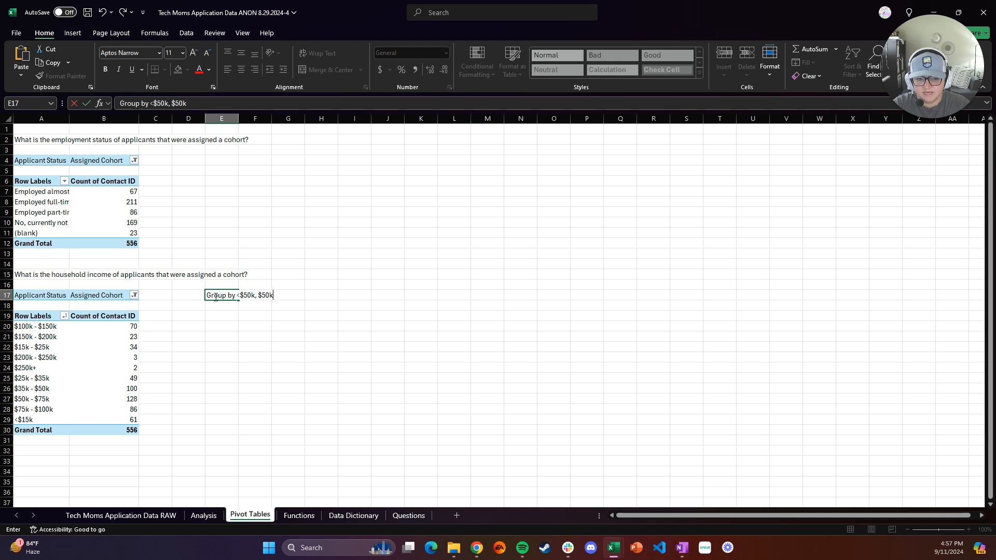
pyautogui.write('-100k,')
pyautogui.write('$')
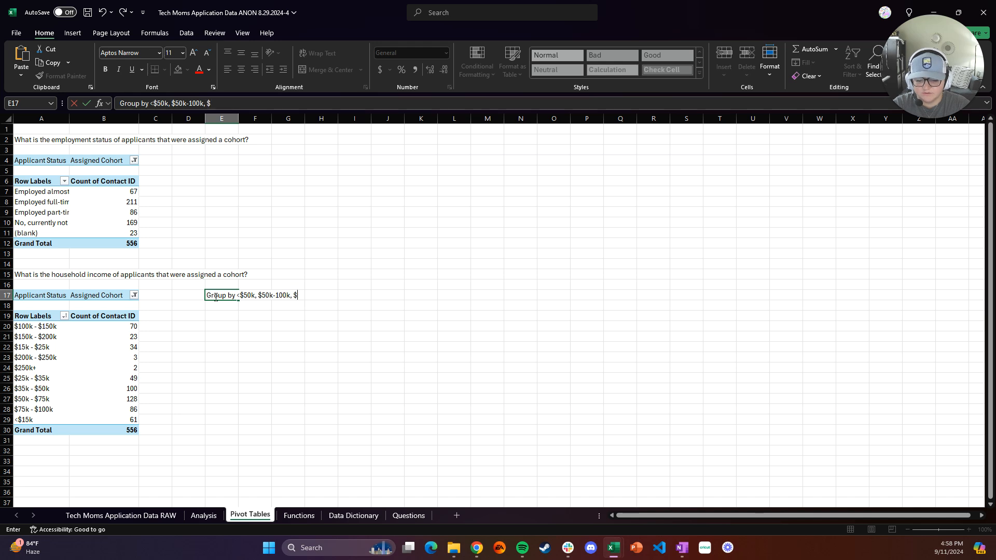
pyautogui.write('100k_')
pyautogui.press('BackSpace')
pyautogui.press('Return')
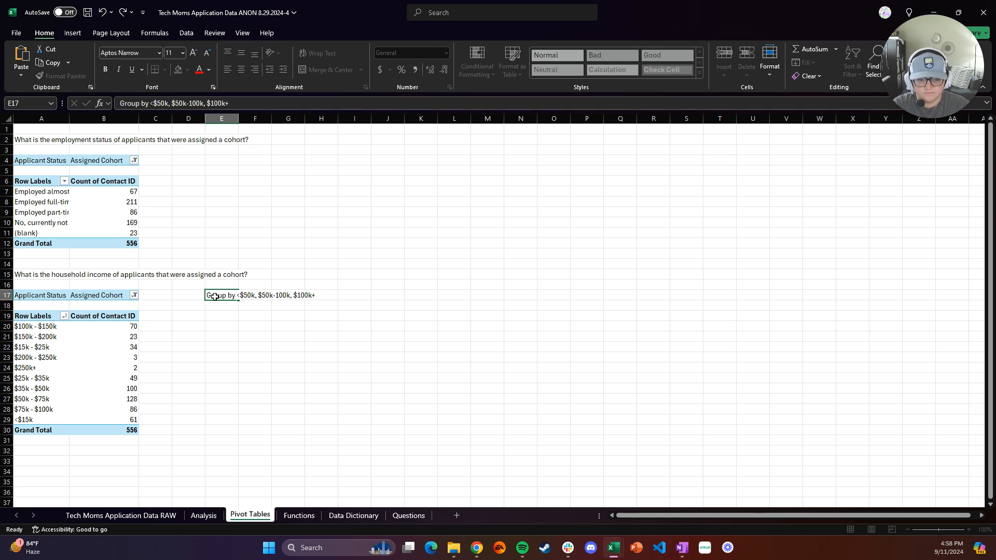
# Make the grouping note in E17 bold
pyautogui.click(216, 298)
pyautogui.click(106, 69)
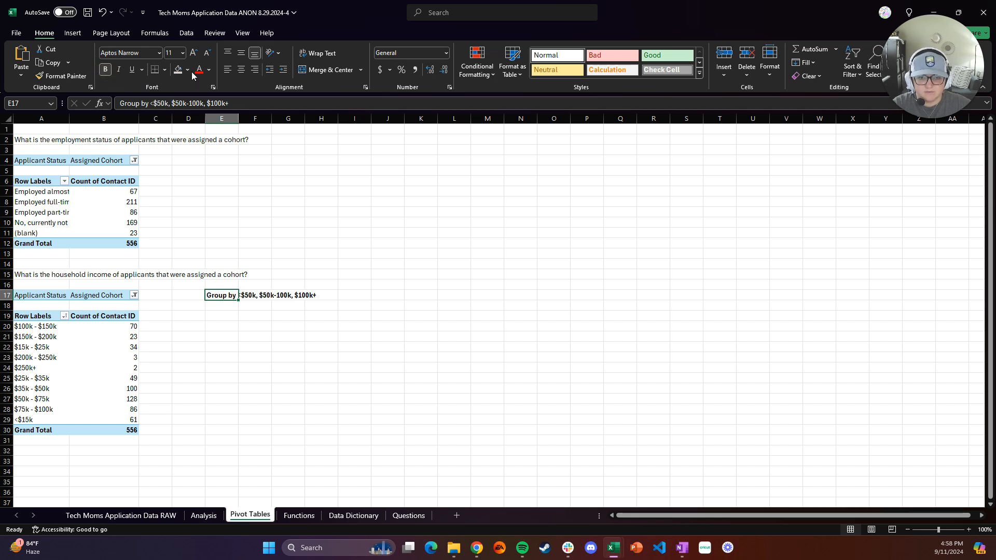
pyautogui.click(234, 309)
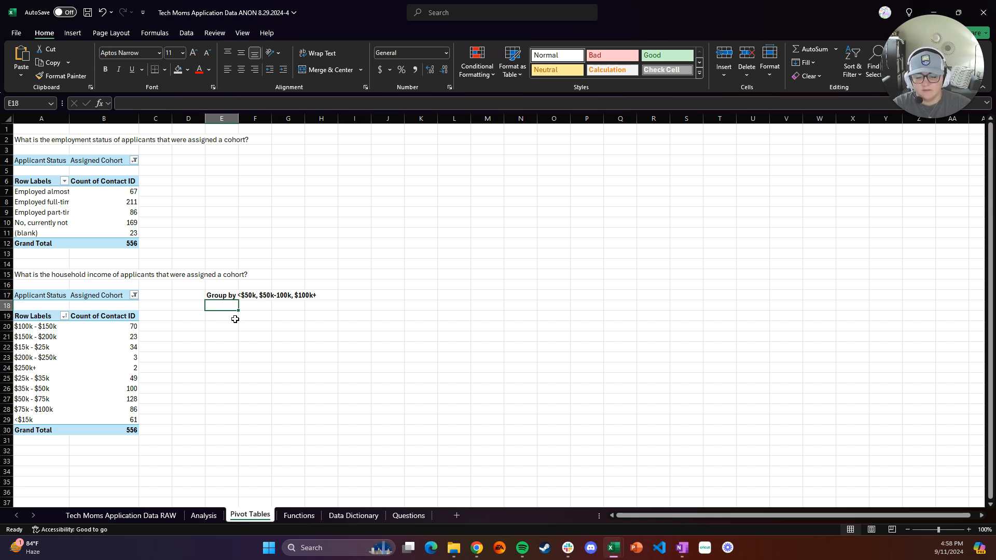
# Enter the column headers Household Income, Count and % of Grand Total across row 19 starting at E19
pyautogui.click(236, 319)
pyautogui.write('Household Income')
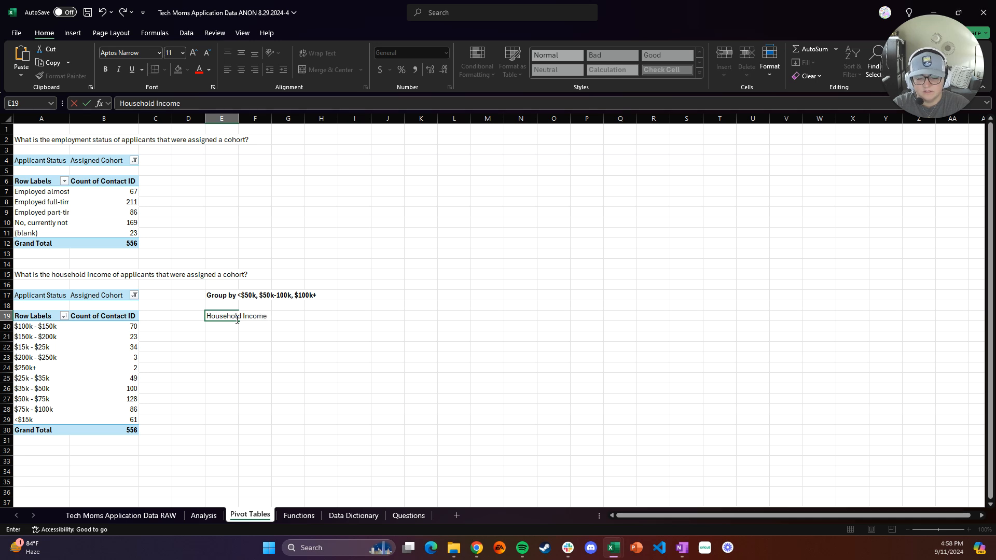
pyautogui.press('Tab')
pyautogui.write('Count')
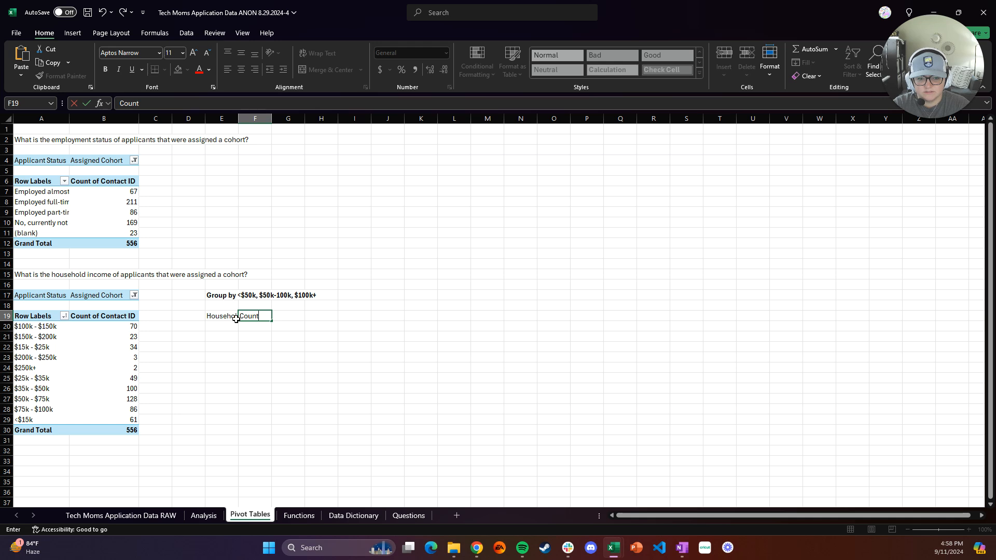
pyautogui.press('Tab')
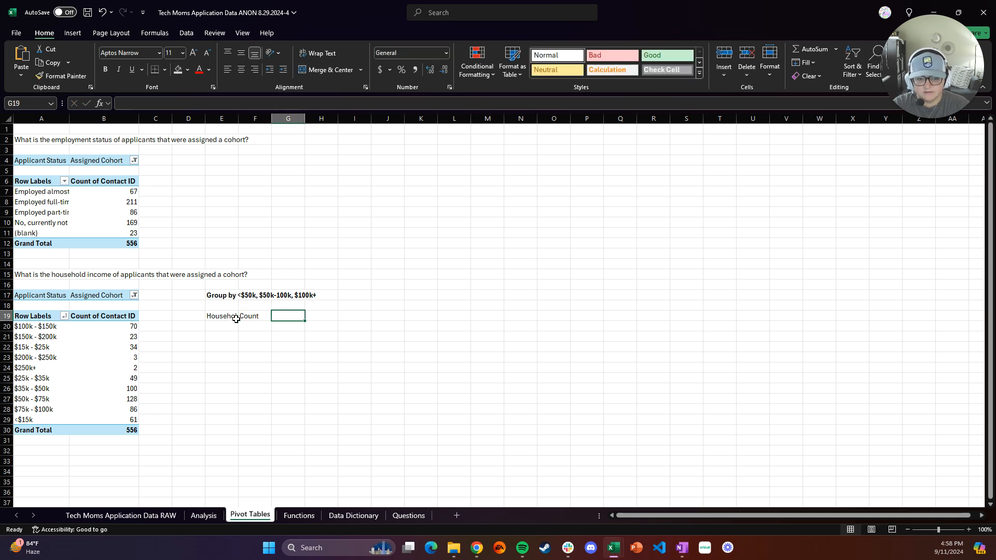
pyautogui.write('% of Grand Total')
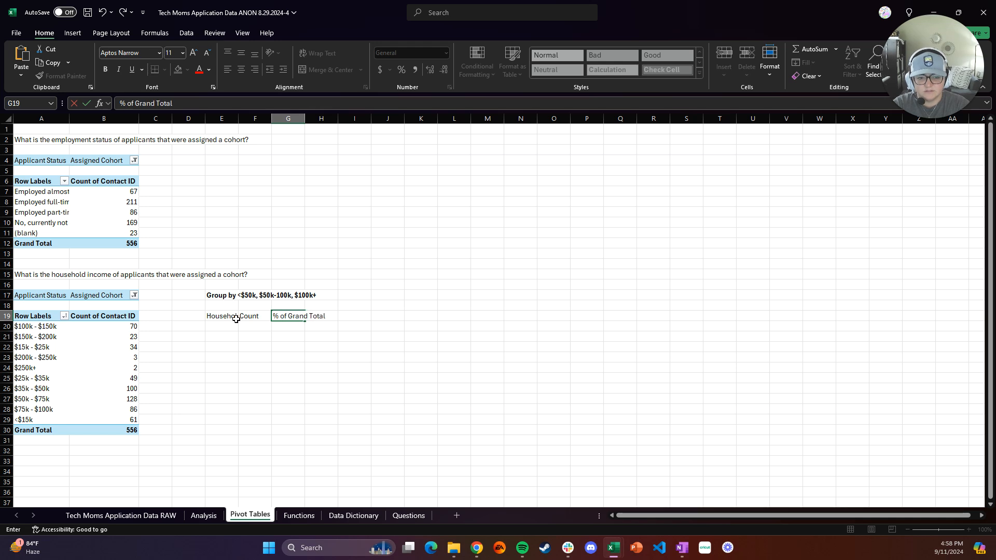
pyautogui.click(237, 323)
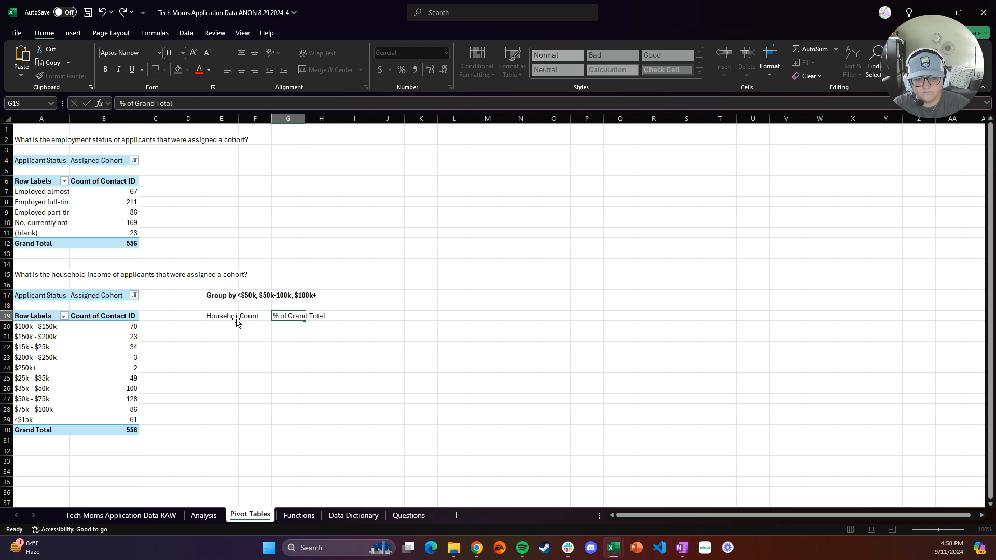
# Widen column E and list the income groups <$50K, $50K-100K and $100K+ under the Household Income header
pyautogui.moveTo(238, 118); pyautogui.dragTo(321, 119)
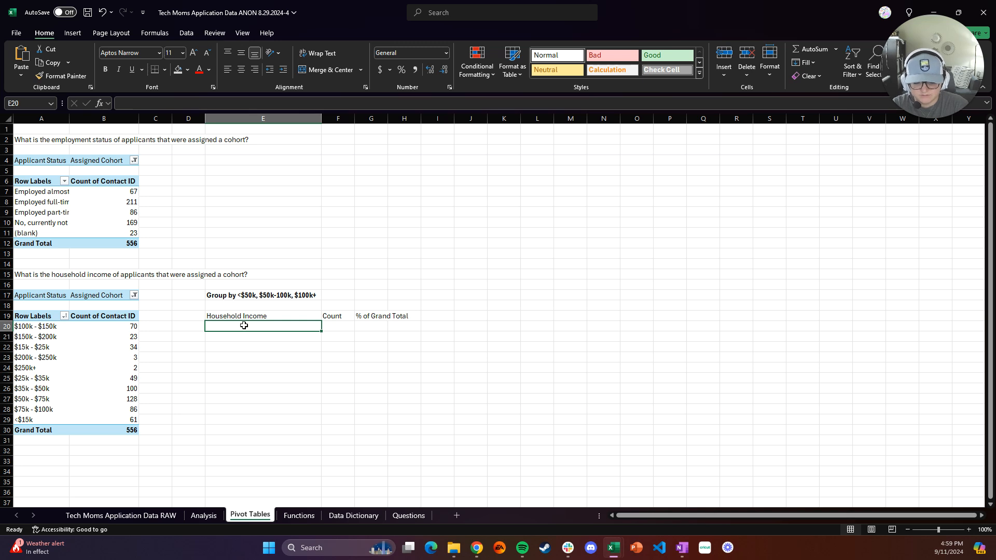
pyautogui.write('<')
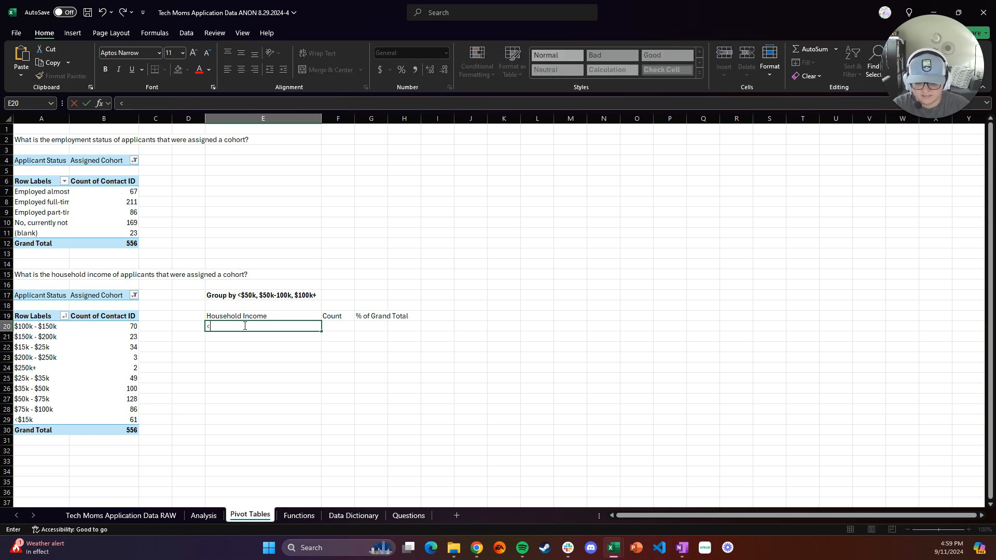
pyautogui.write('$50K')
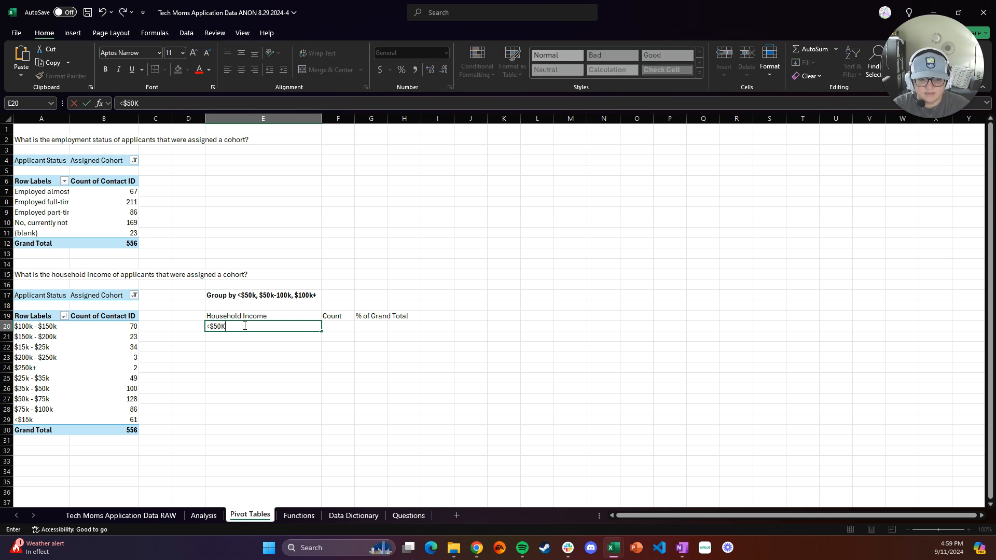
pyautogui.press('Return')
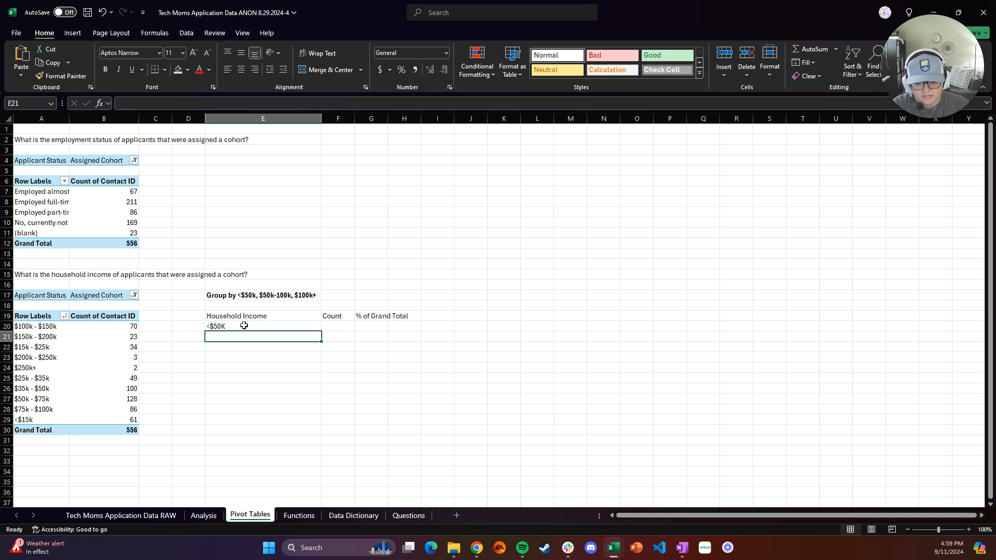
pyautogui.write('$50K-100K')
pyautogui.press('Return')
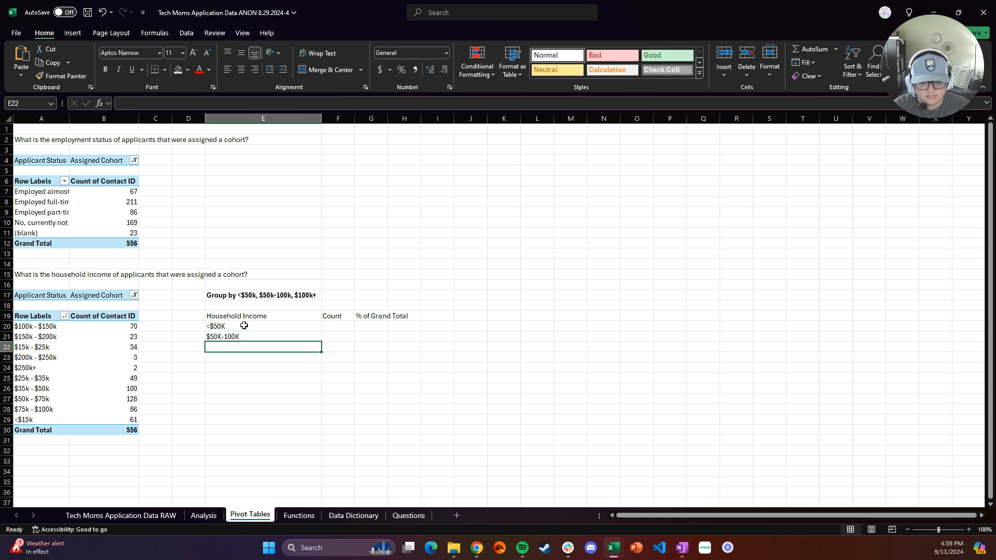
pyautogui.write('$100K')
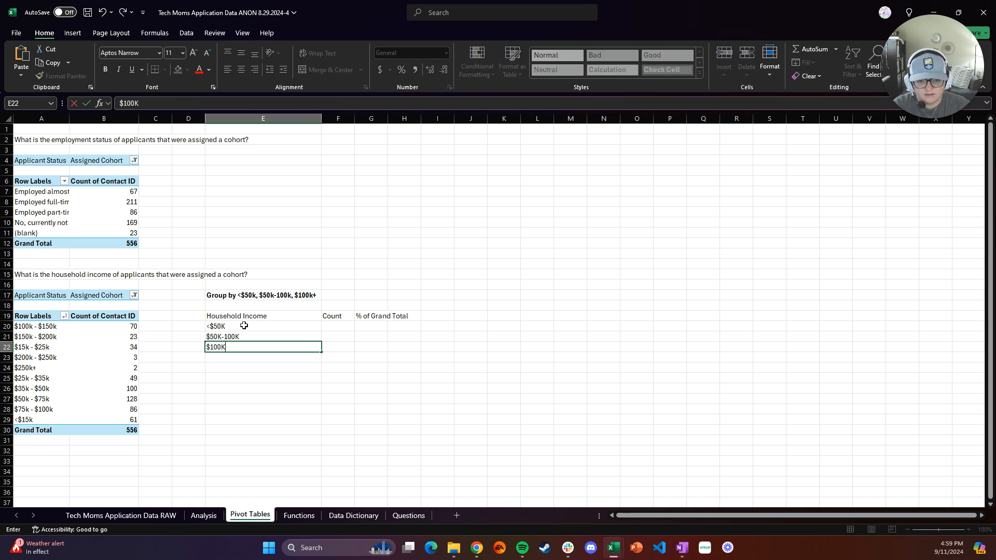
pyautogui.write('+')
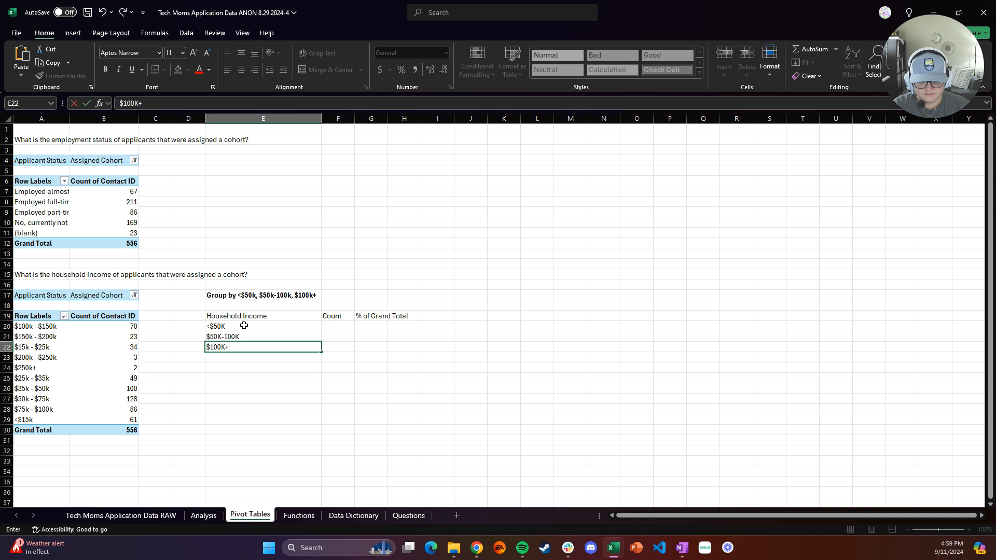
pyautogui.press('Return')
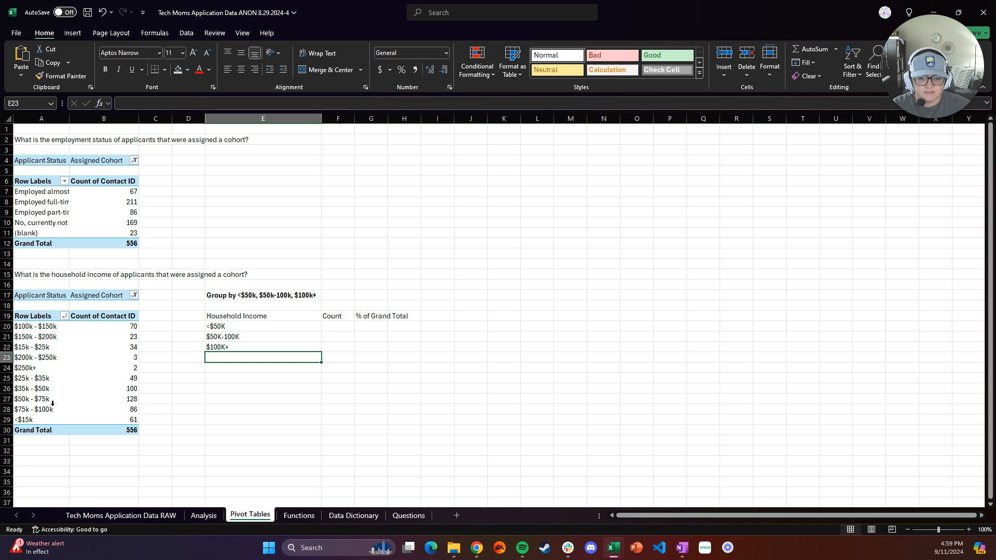
# In F20, sum the pivot counts for $15k - $25k, $25k - $35k, $35k - $50k and <$15k to total the <$50K group
pyautogui.click(339, 327)
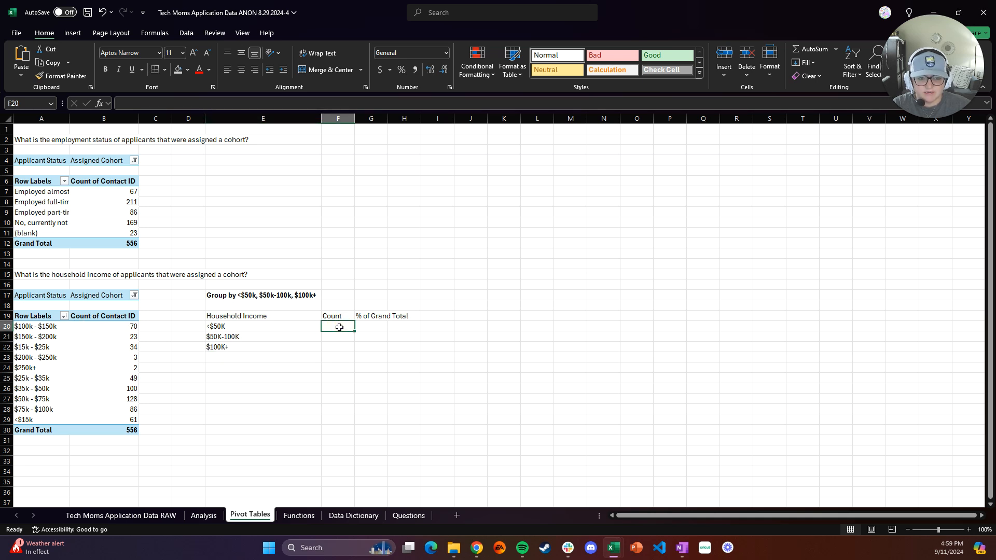
pyautogui.write('=')
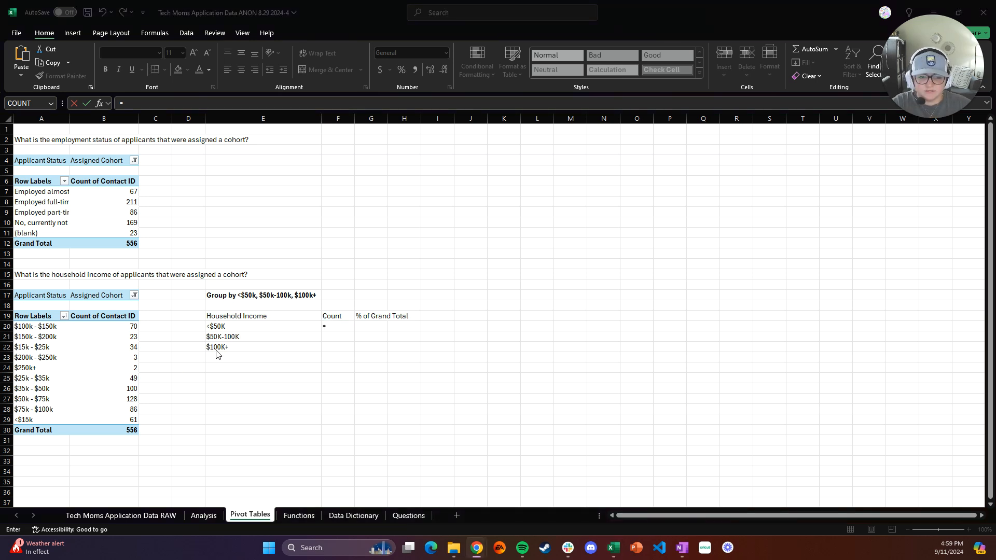
pyautogui.click(336, 327)
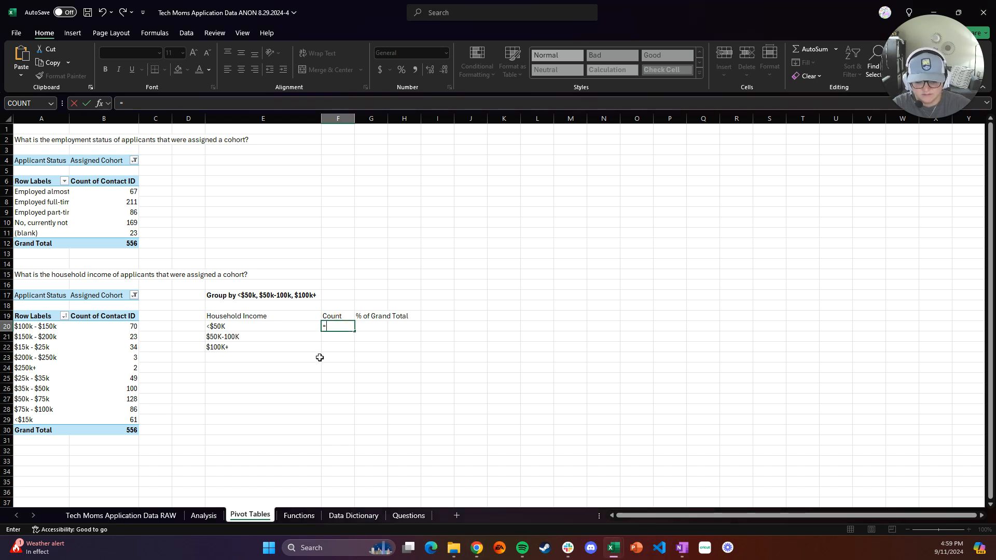
pyautogui.write('SUM(')
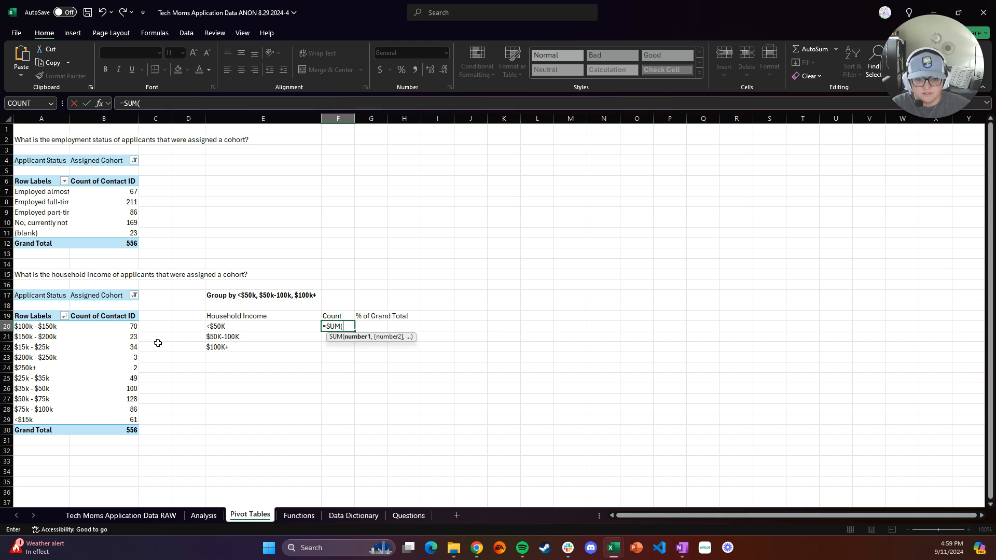
pyautogui.click(126, 348)
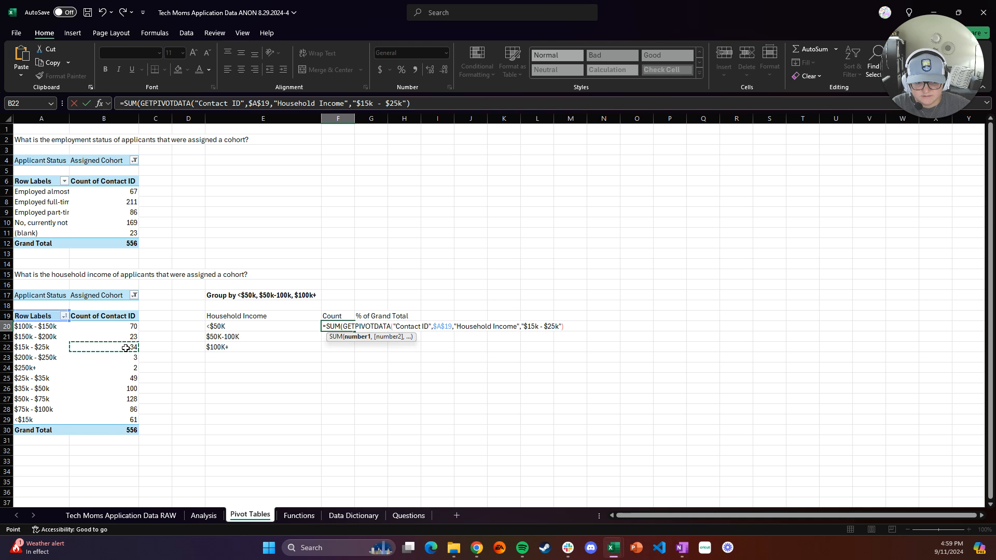
pyautogui.write(',')
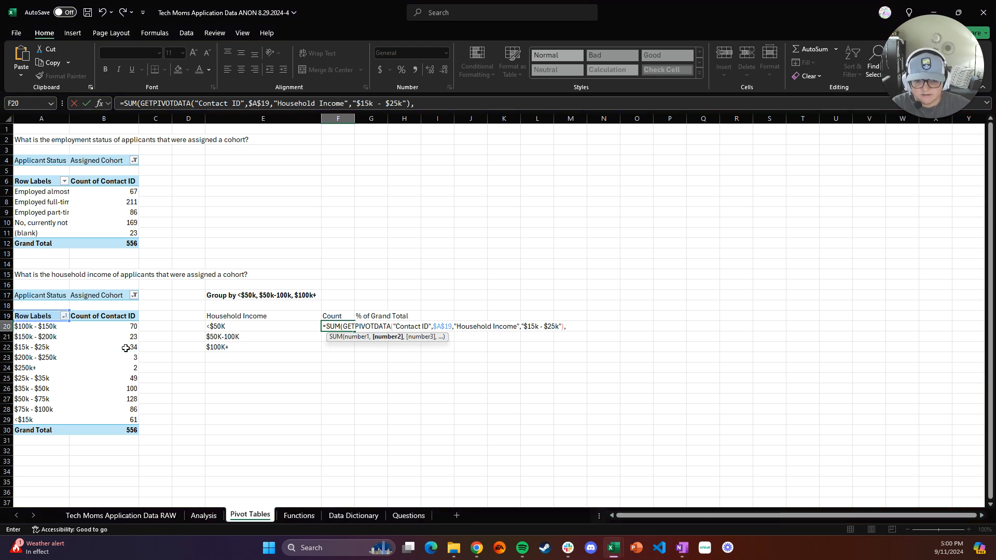
pyautogui.click(120, 379)
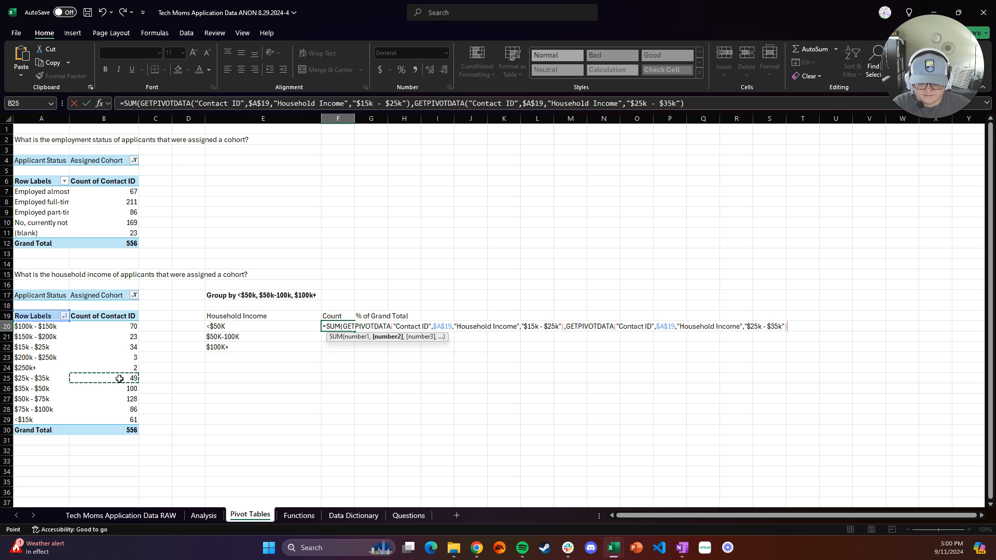
pyautogui.write(',')
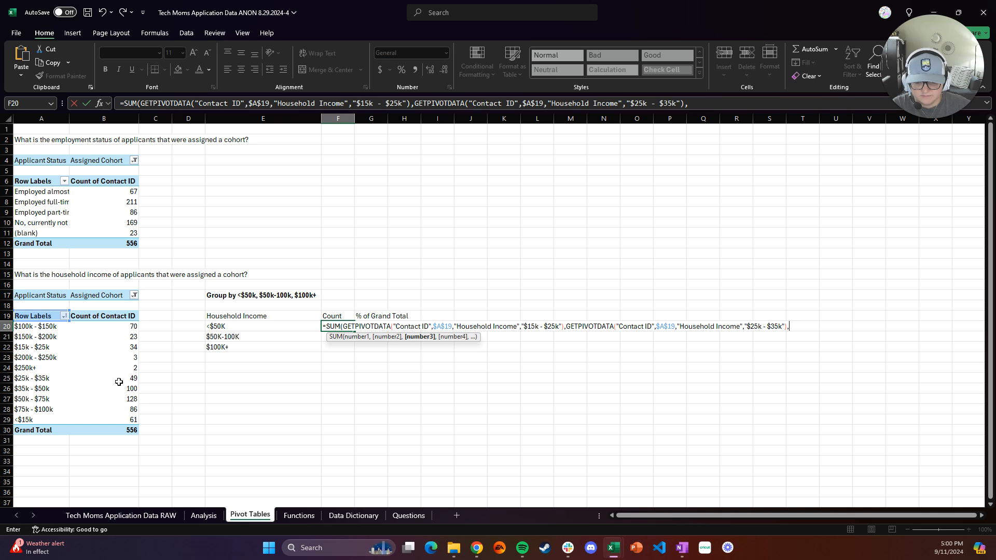
pyautogui.click(117, 392)
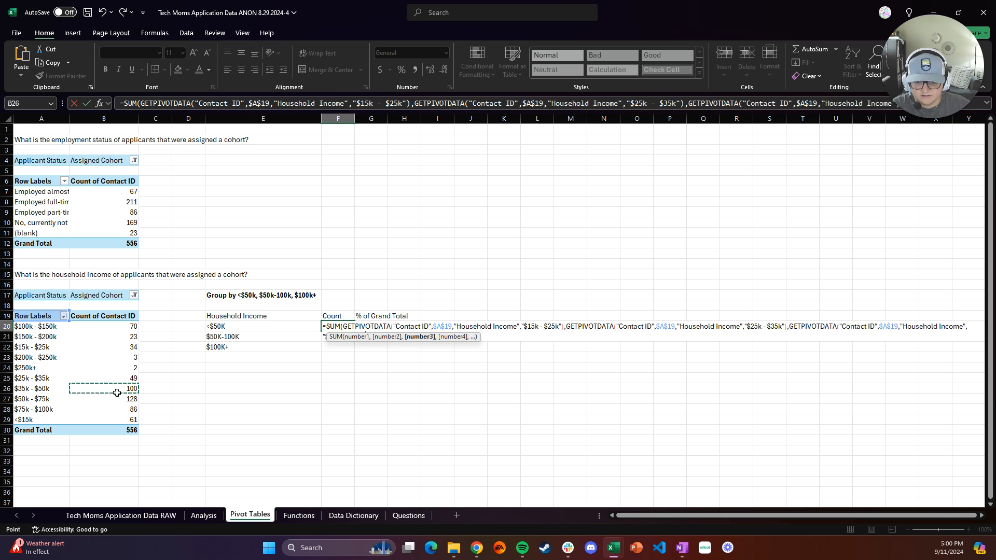
pyautogui.write(',')
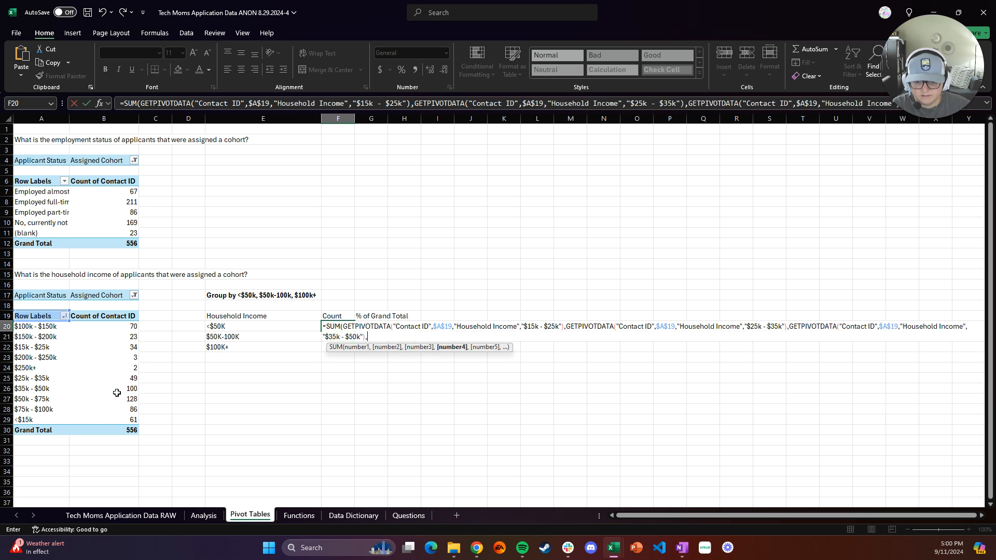
pyautogui.click(117, 422)
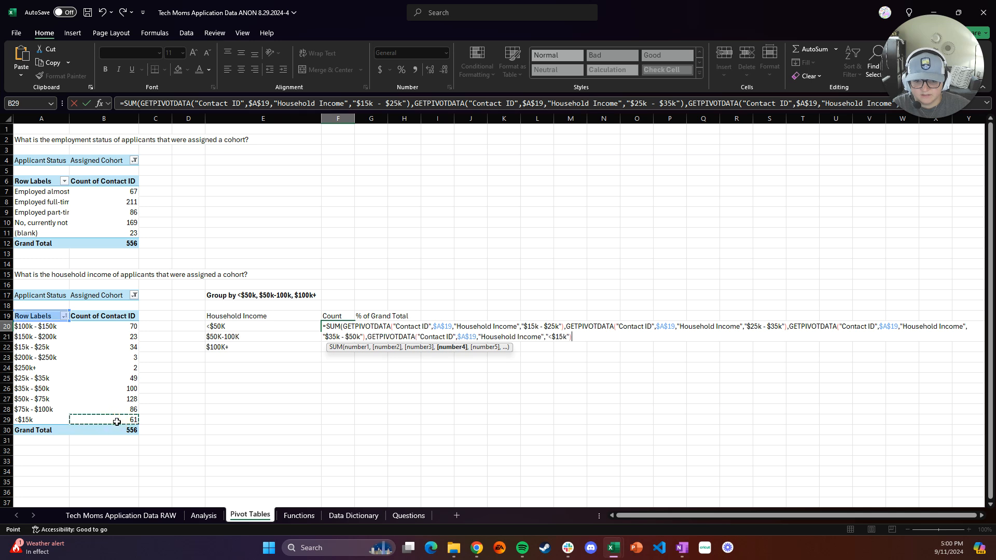
pyautogui.write(',')
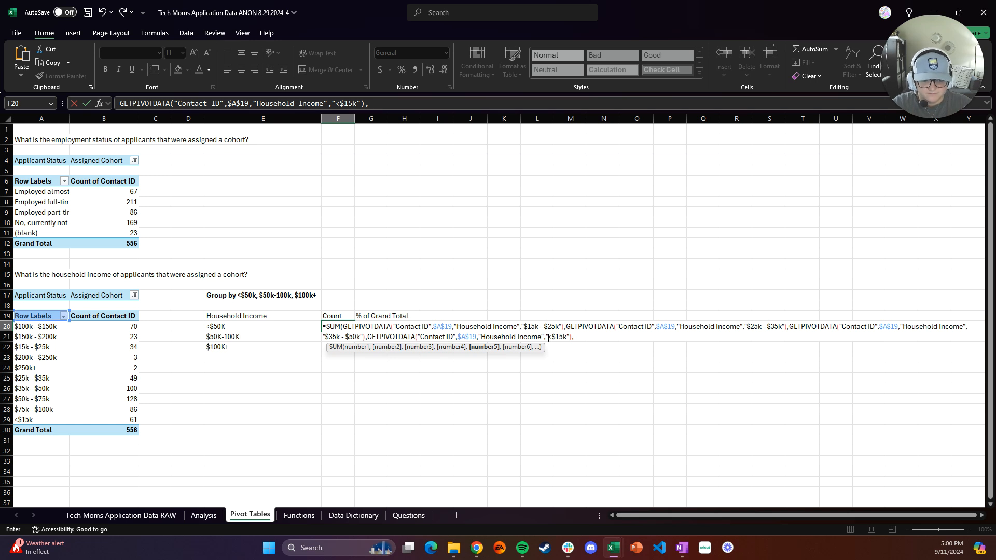
pyautogui.press('BackSpace')
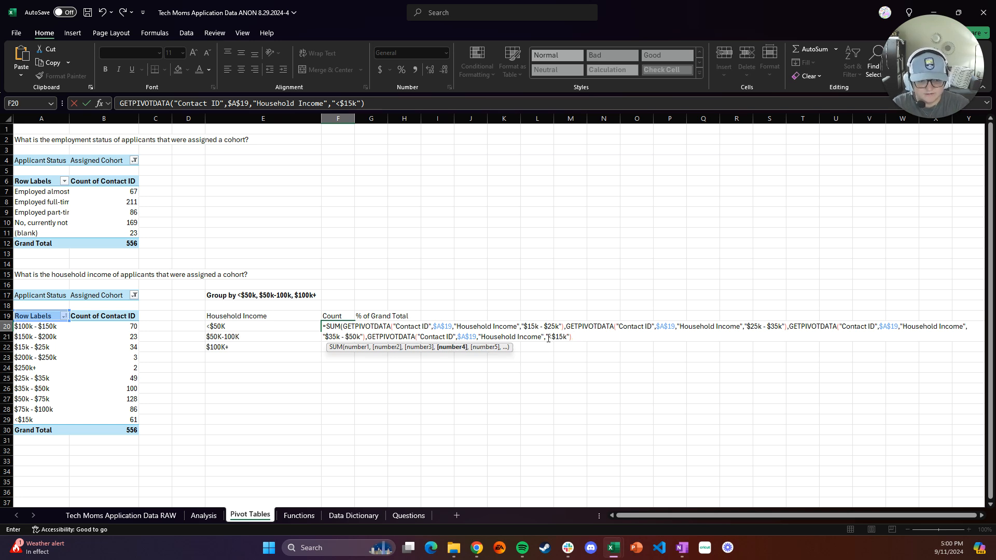
pyautogui.write(')')
pyautogui.press('Return')
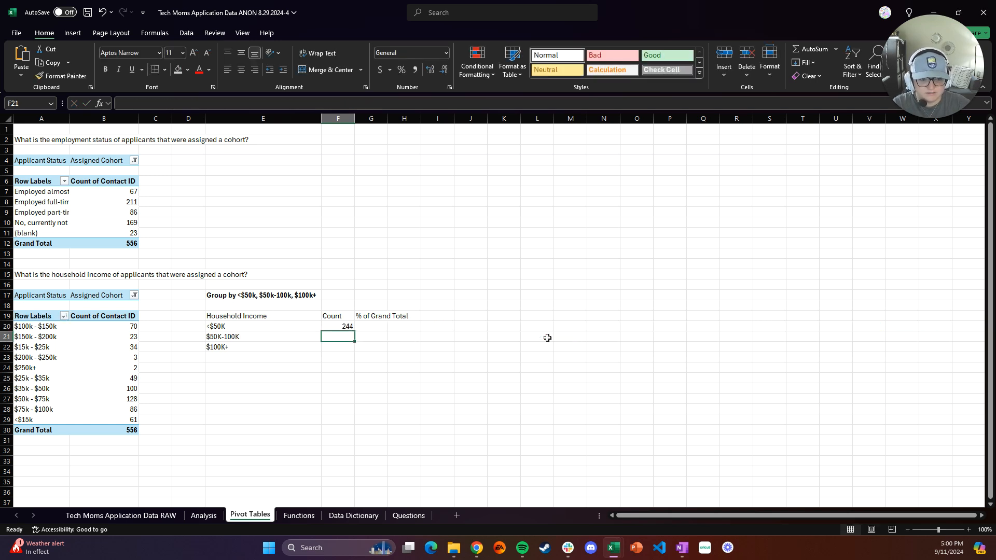
pyautogui.click(347, 326)
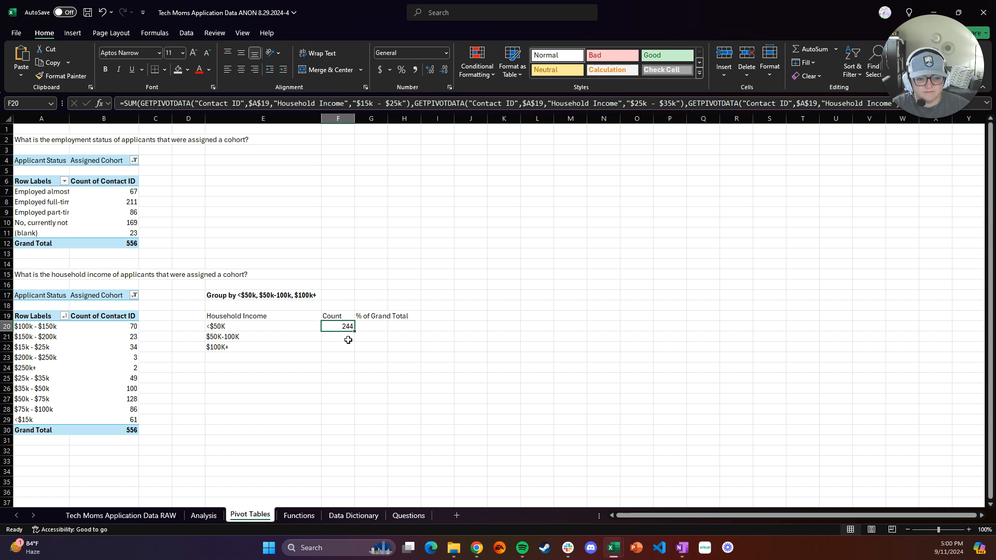
pyautogui.click(348, 340)
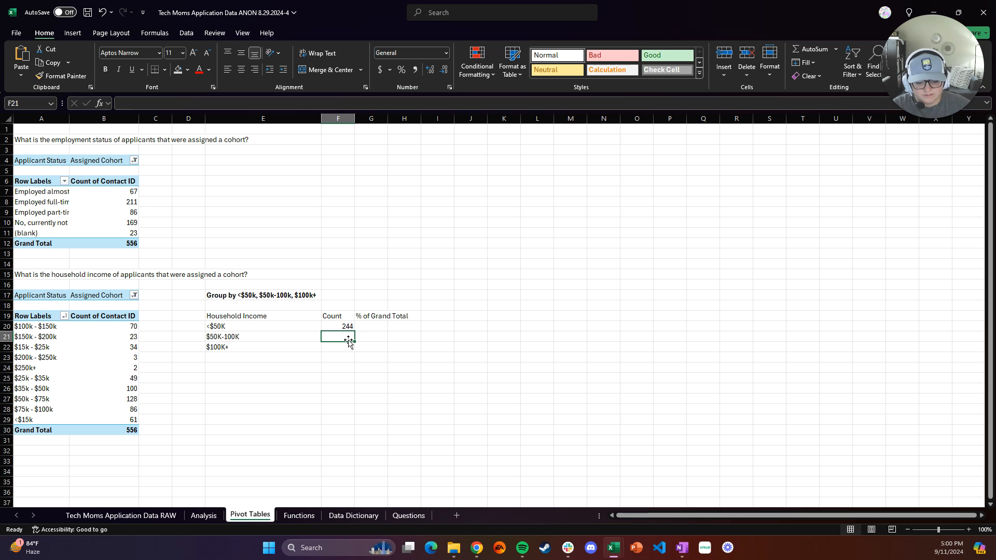
pyautogui.write('=SU')
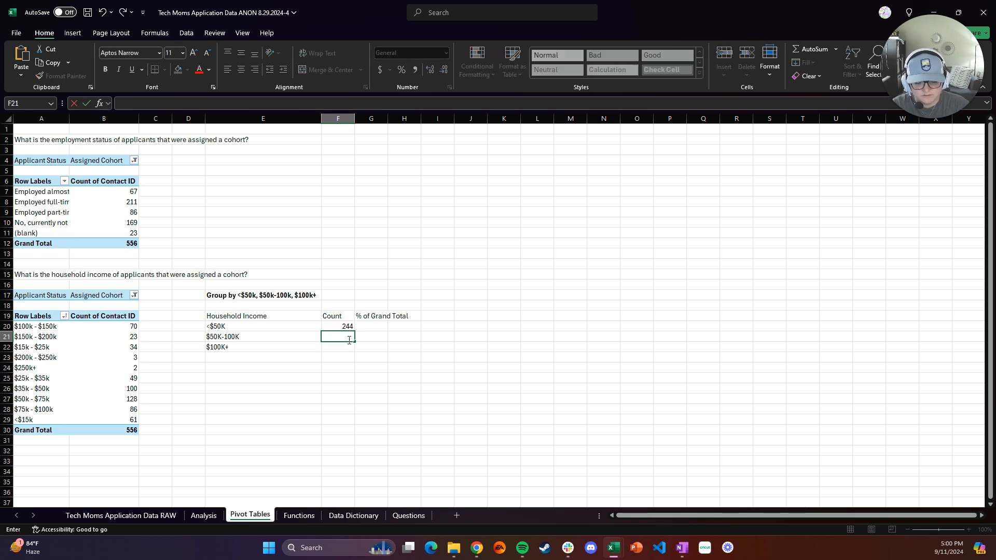
pyautogui.write('M(')
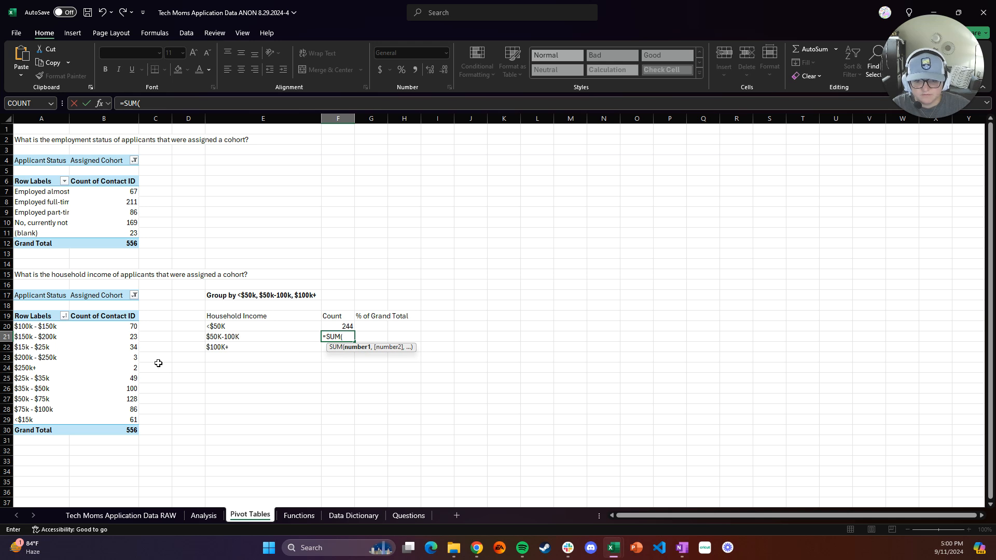
pyautogui.click(336, 326)
pyautogui.press('Escape')
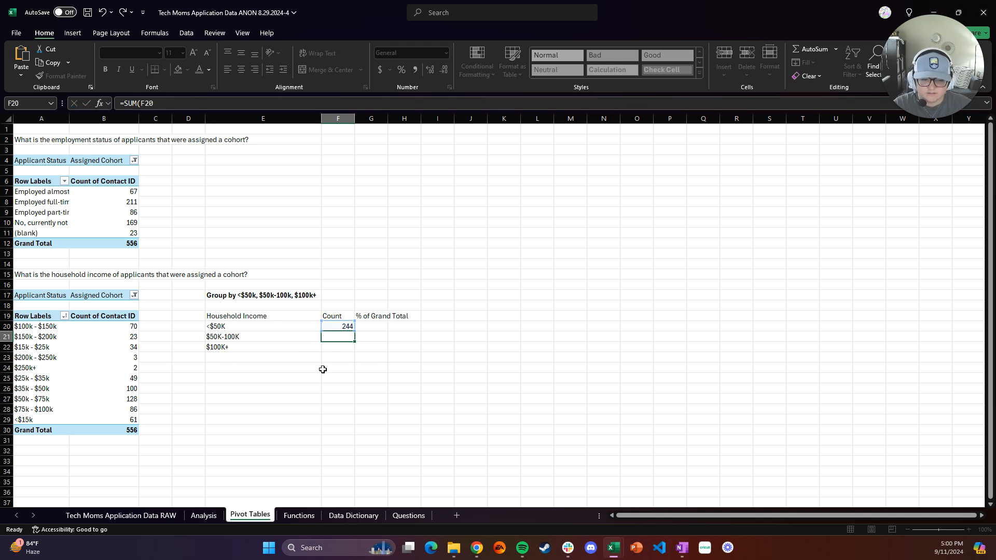
pyautogui.click(346, 328)
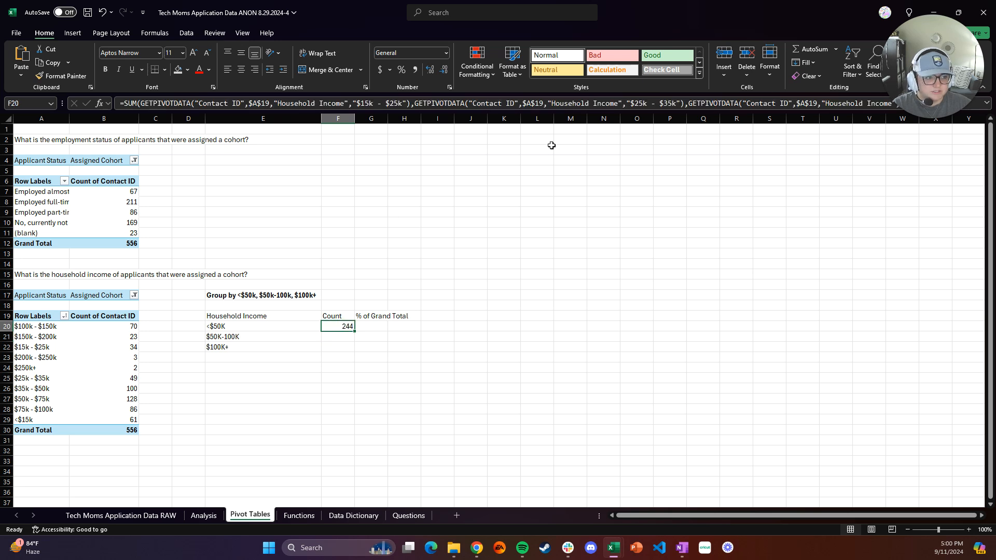
pyautogui.click(562, 104)
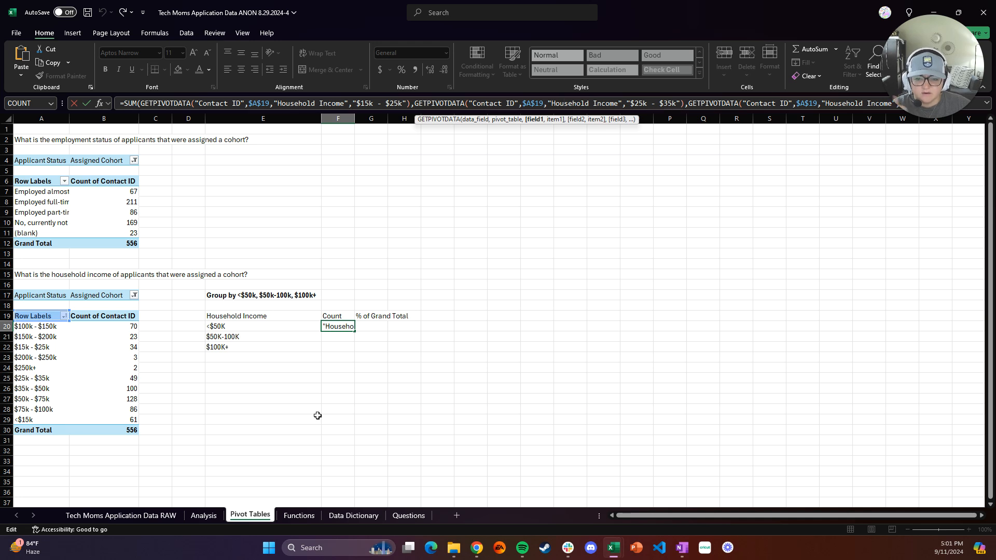
pyautogui.click(340, 338)
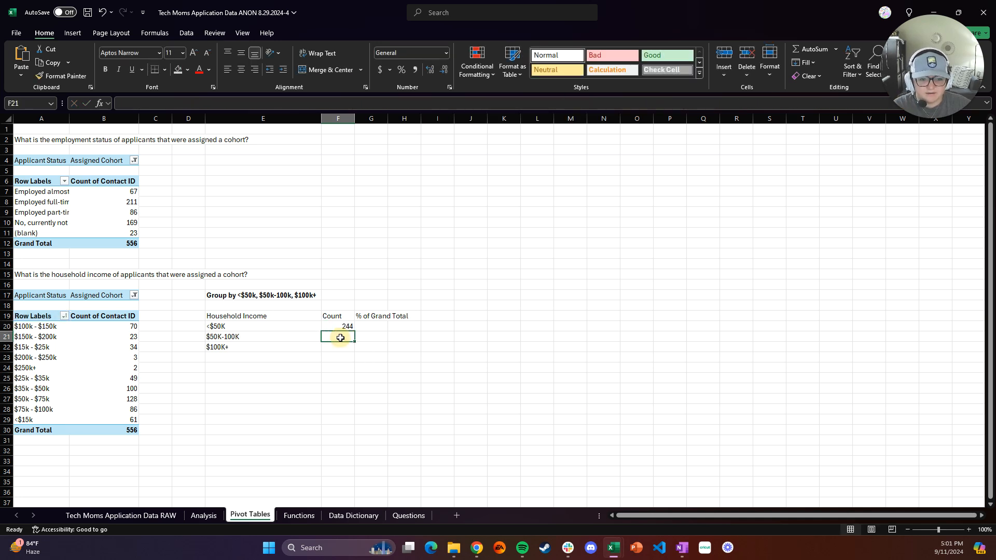
# In F21, sum the pivot counts for $50k - $75k and $75k - $100k to total the $50K-100K group
pyautogui.write('=')
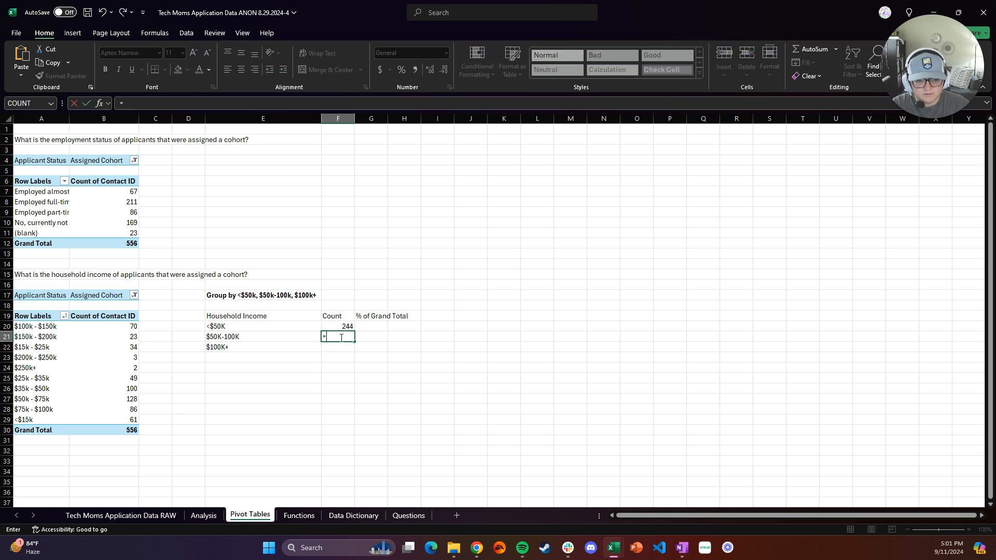
pyautogui.write('SUM(')
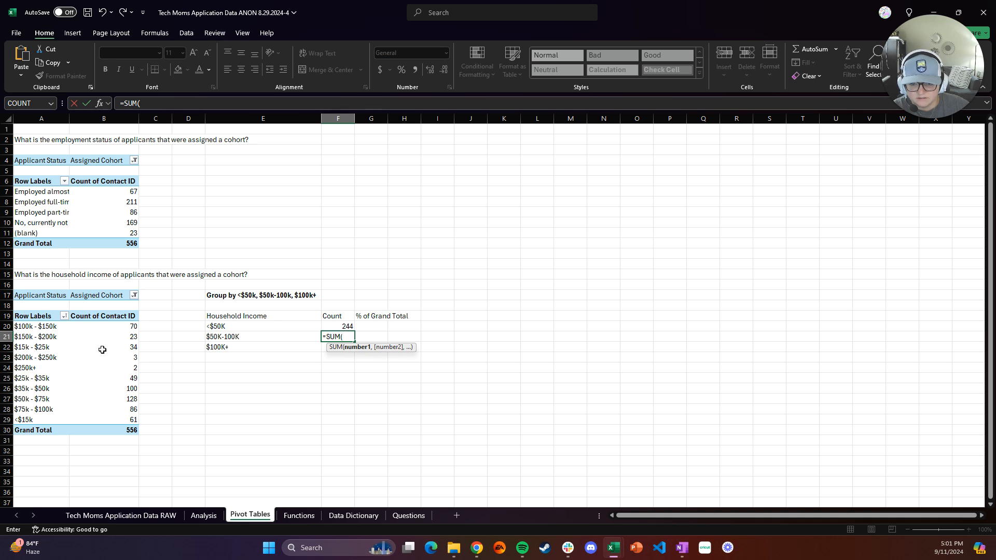
pyautogui.click(107, 400)
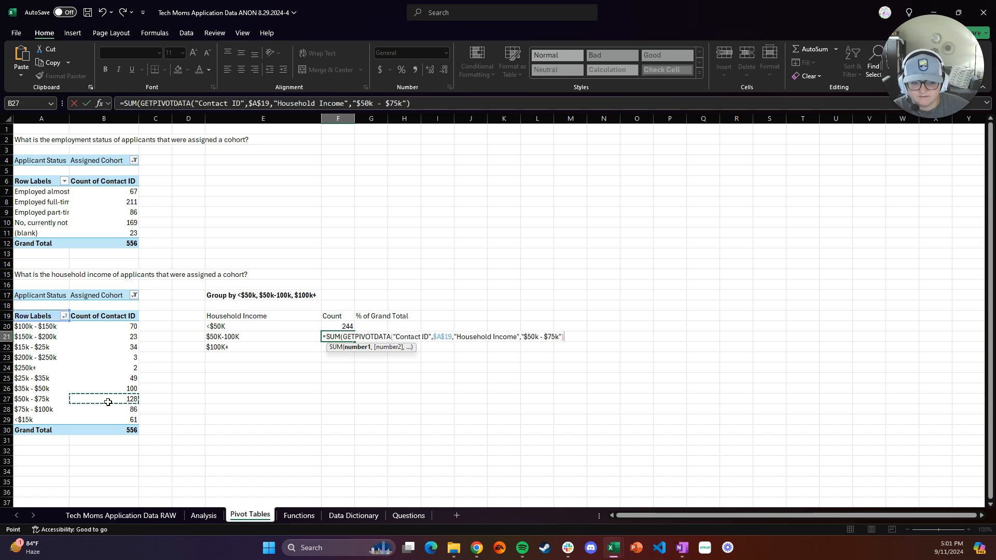
pyautogui.write(',')
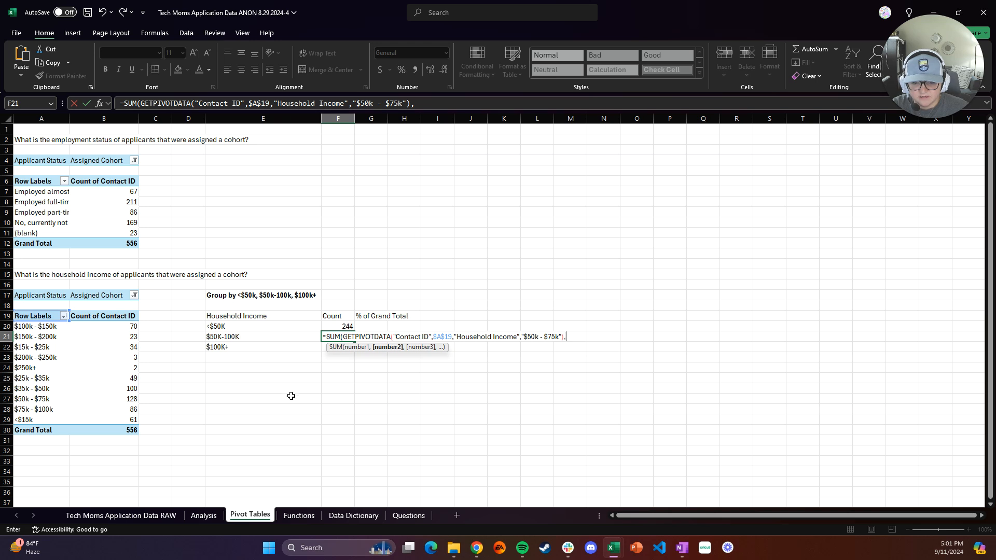
pyautogui.click(133, 410)
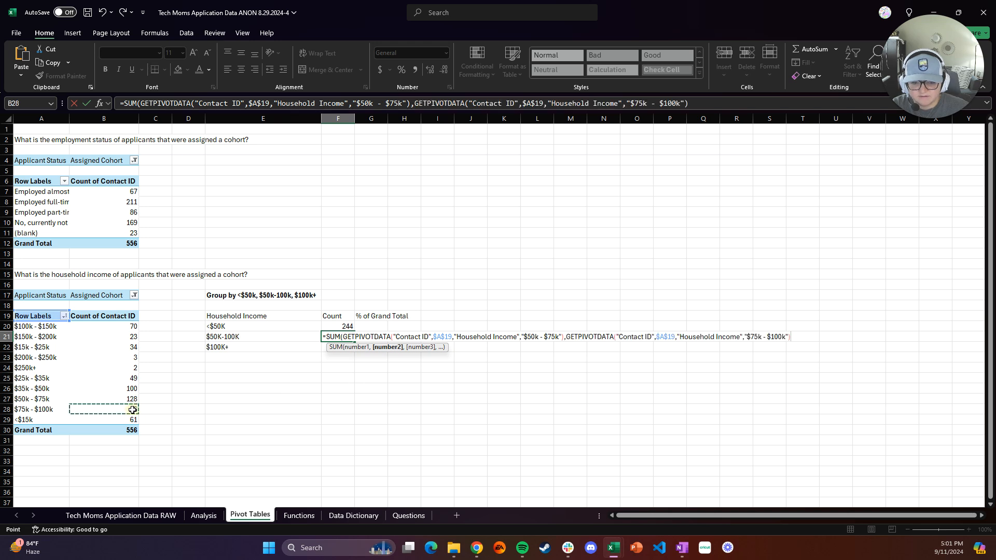
pyautogui.write(')')
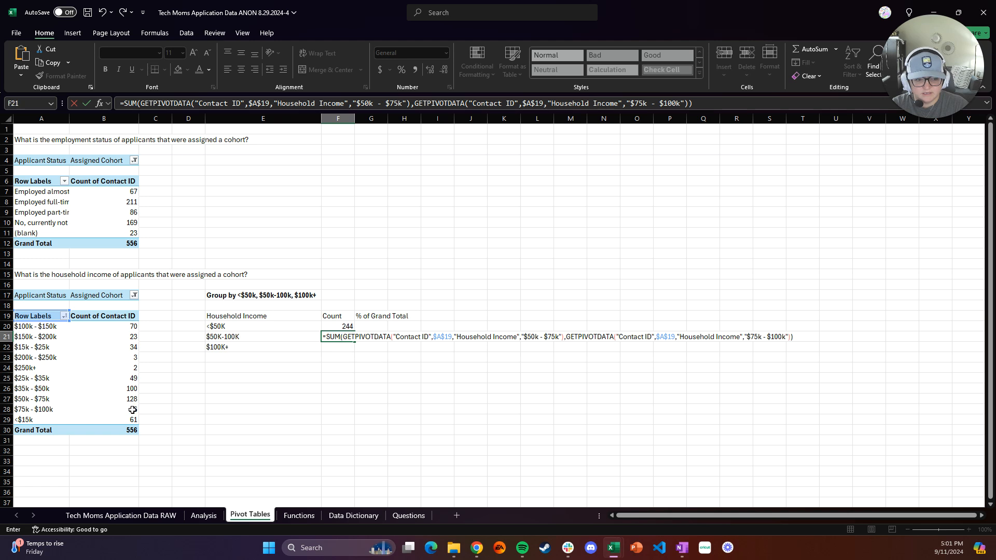
pyautogui.press('Return')
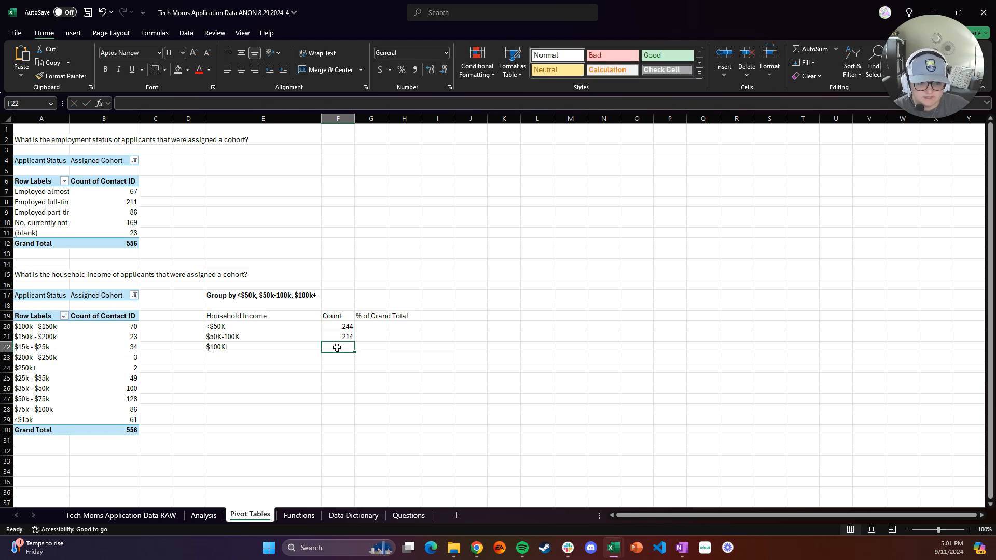
# In F22, sum the pivot counts for $100k - $150k, $150k - $200k, $200k - $250k and $250k+ to total the $100K+ group
pyautogui.write('=SUM(')
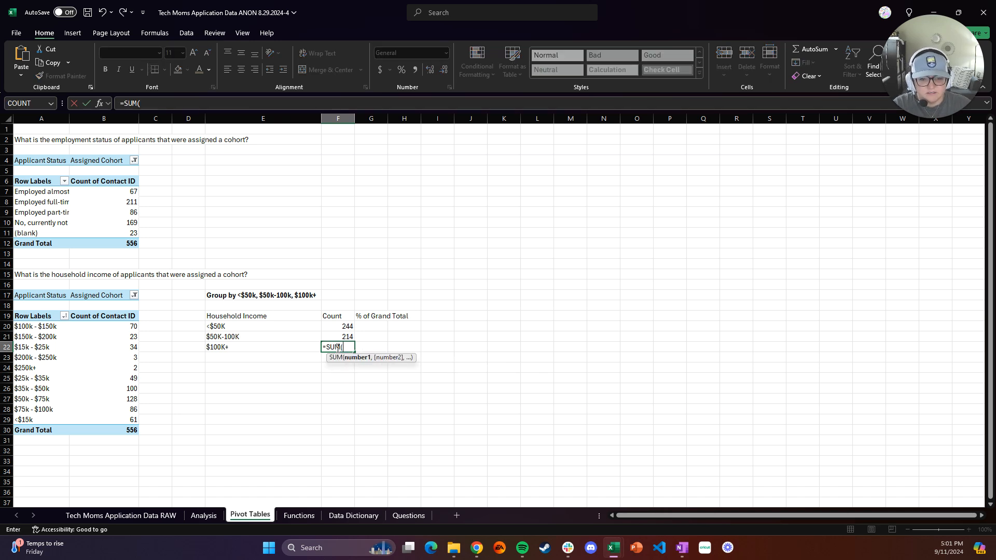
pyautogui.click(125, 326)
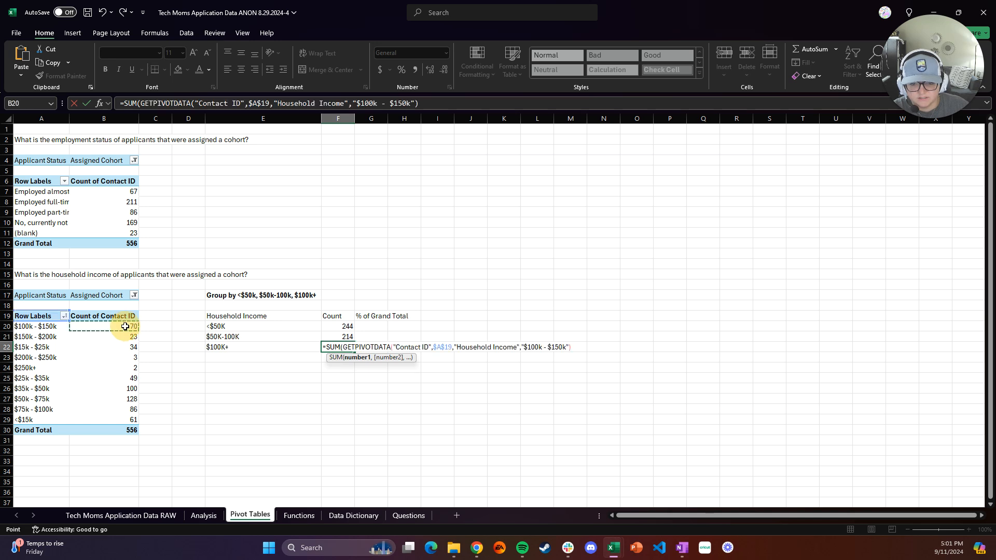
pyautogui.write(',')
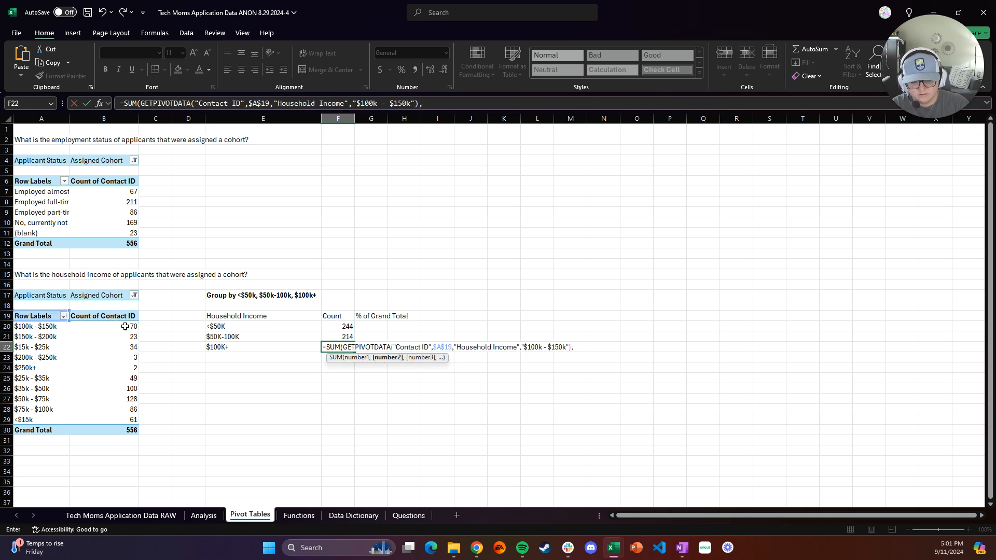
pyautogui.click(125, 336)
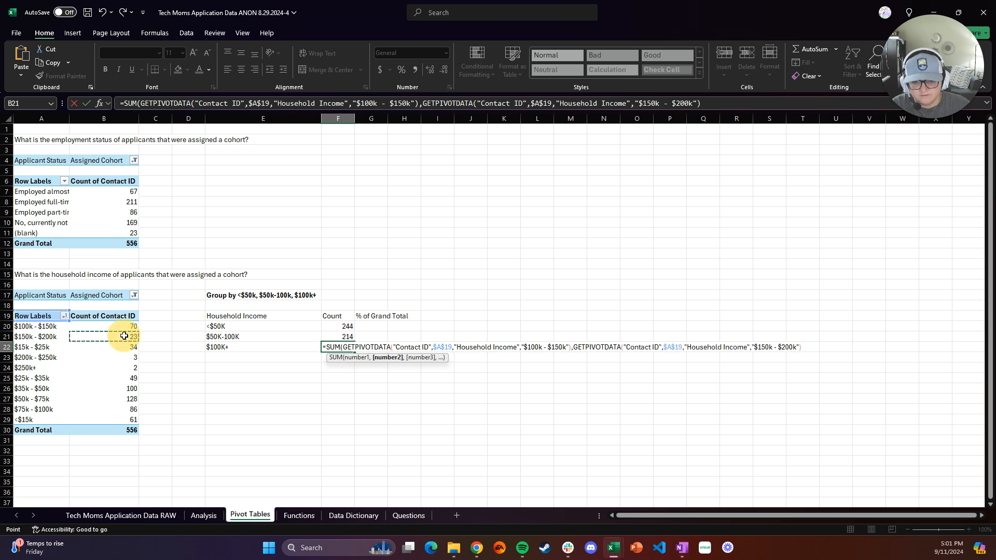
pyautogui.write(',')
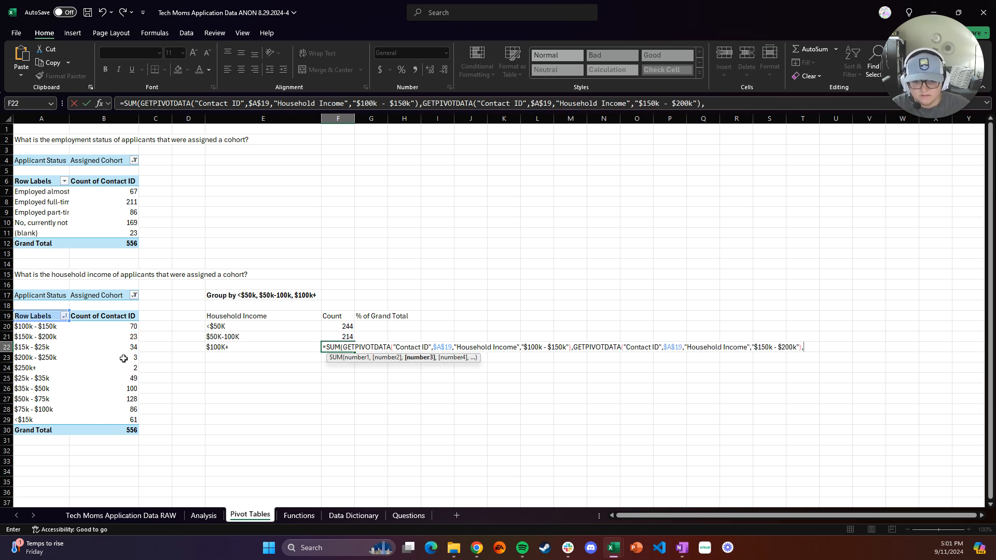
pyautogui.click(123, 358)
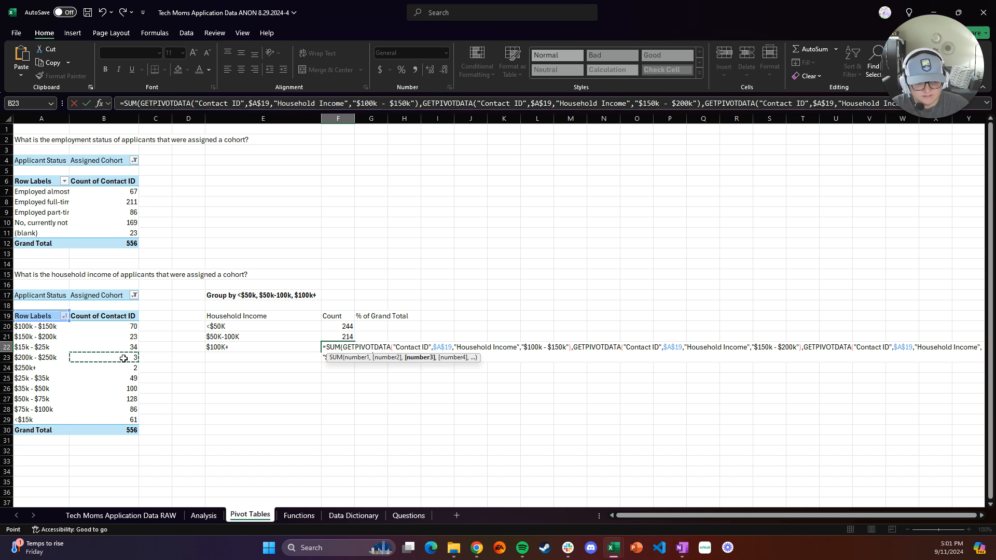
pyautogui.write(',')
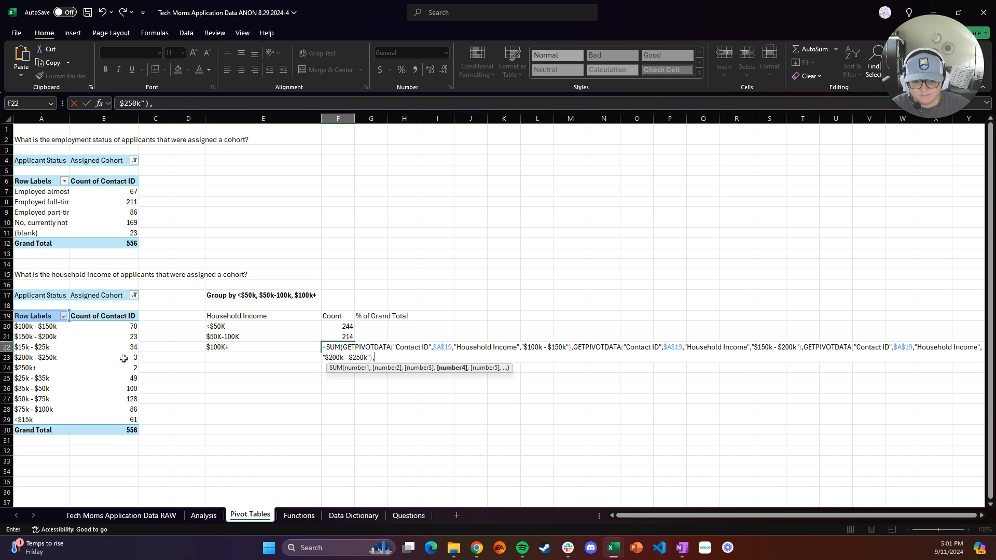
pyautogui.click(121, 368)
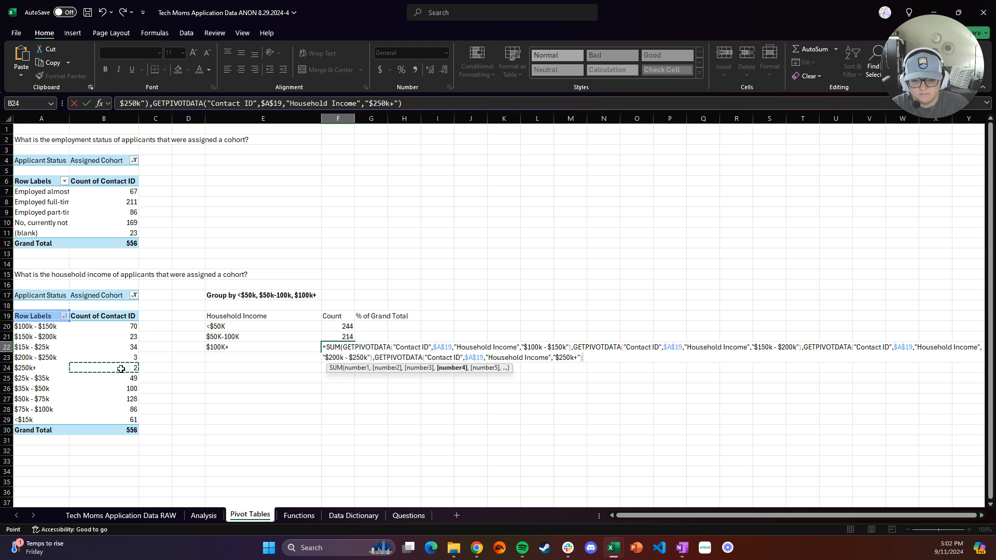
pyautogui.write(')')
pyautogui.press('Return')
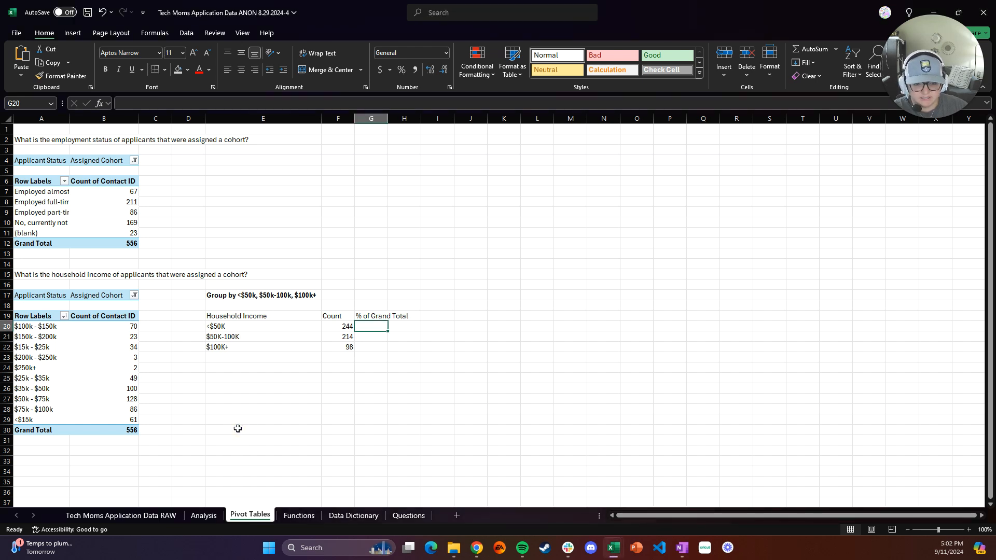
# Label E30 as Grand Total and make it bold along with the Household Income, Count and % of Grand Total headers
pyautogui.click(237, 431)
pyautogui.write('Gran')
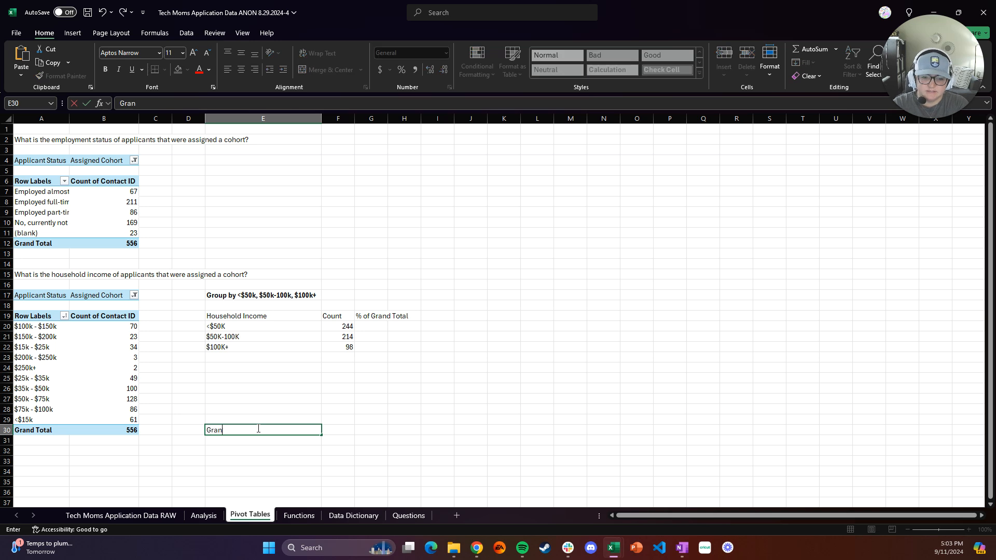
pyautogui.write('d Total')
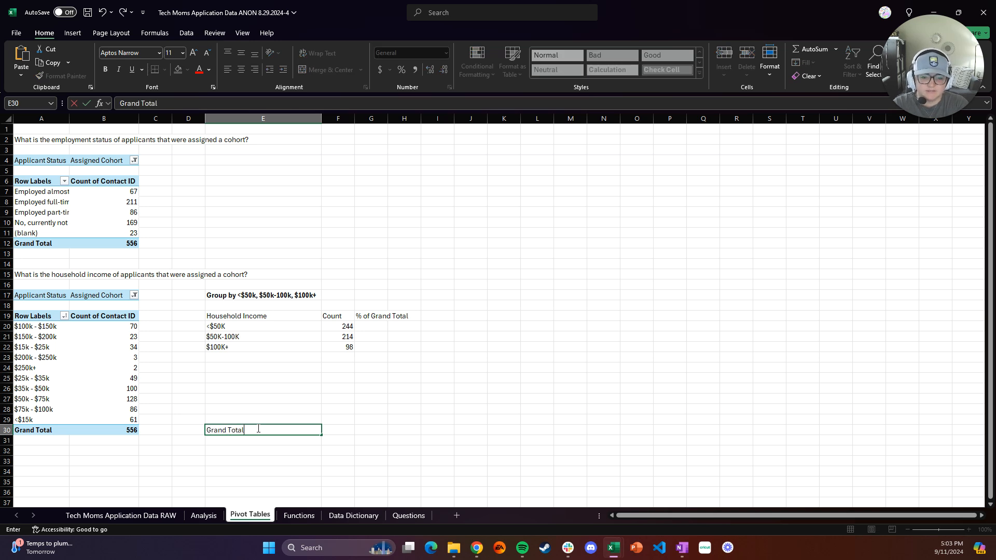
pyautogui.press('Return')
pyautogui.click(244, 430)
pyautogui.moveTo(270, 318); pyautogui.dragTo(381, 312)
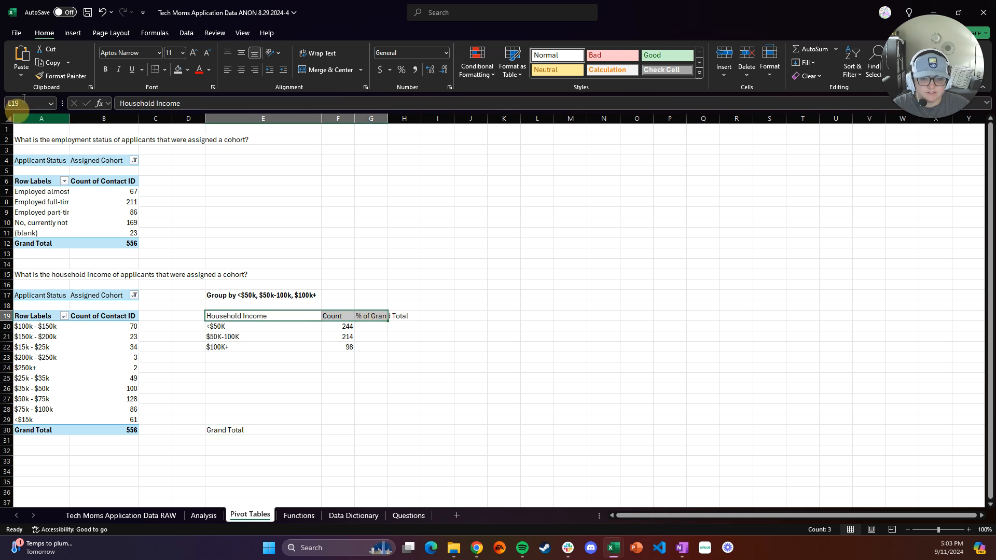
pyautogui.click(106, 70)
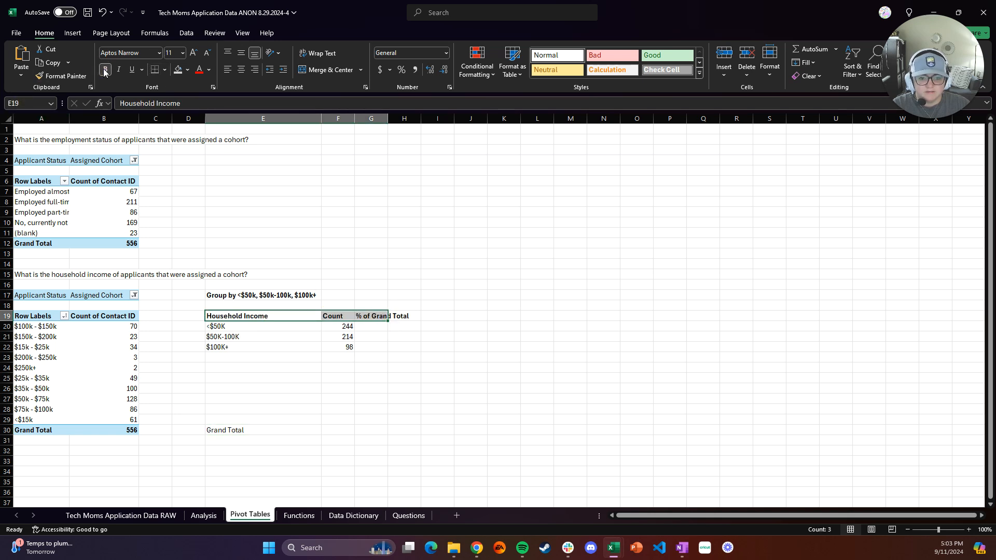
pyautogui.click(261, 429)
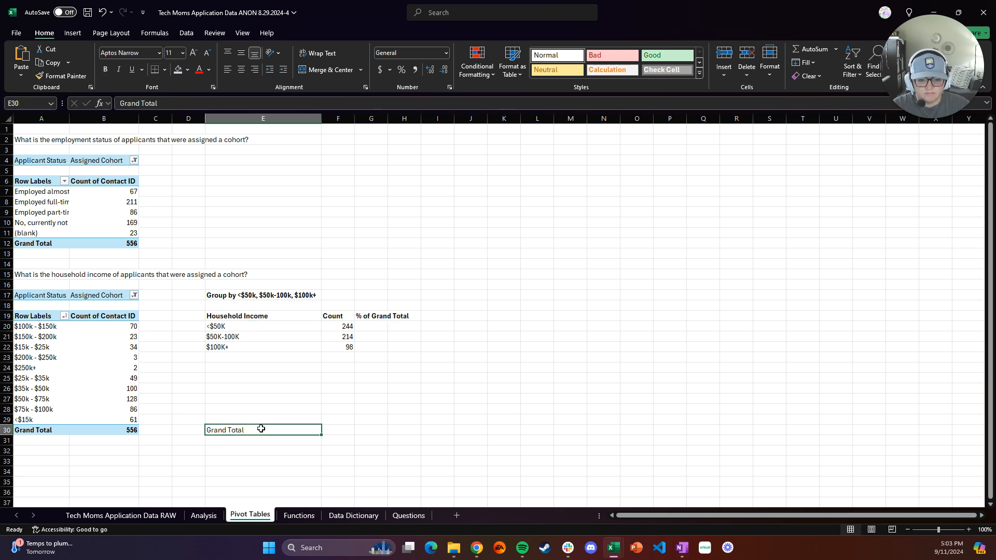
pyautogui.hotkey('ctrl', 'b')
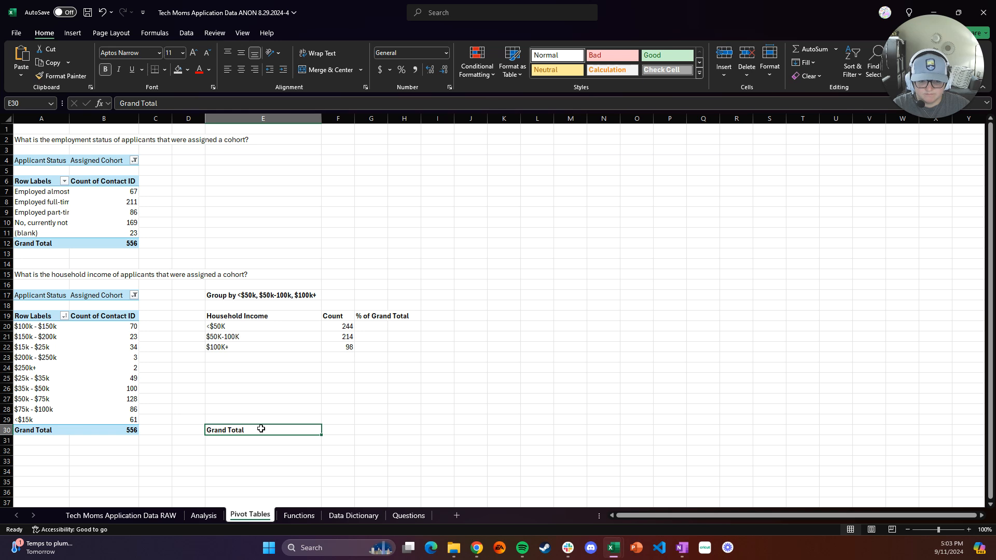
pyautogui.click(346, 432)
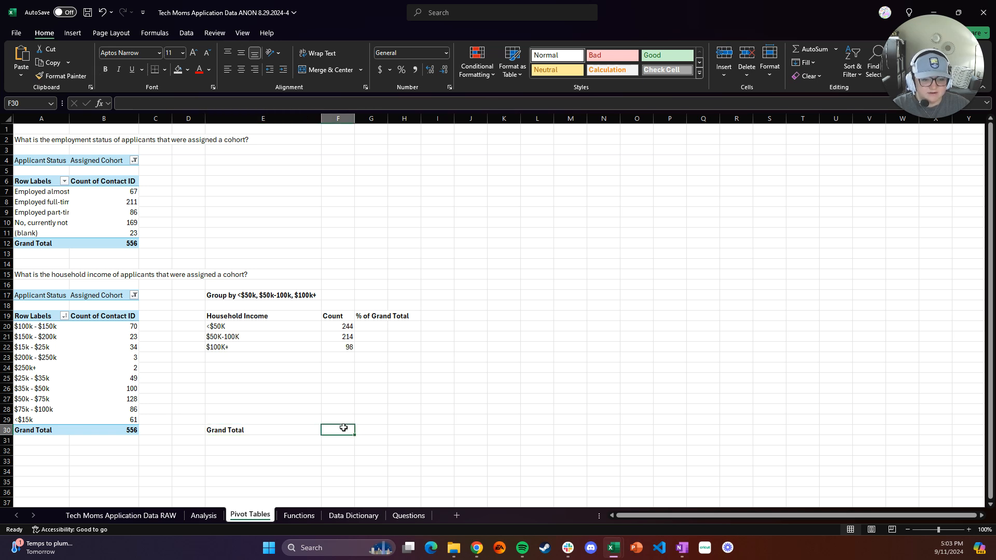
pyautogui.write('=')
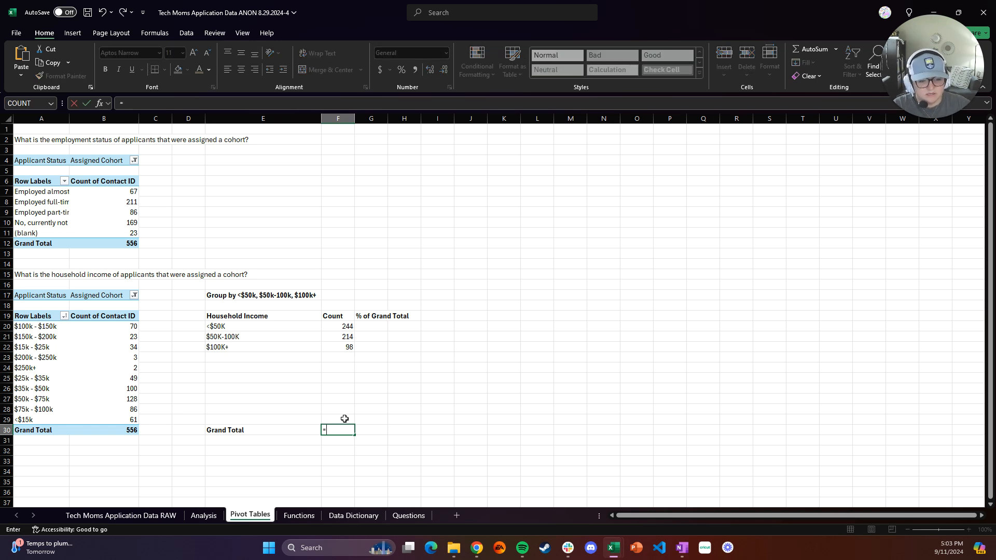
pyautogui.write('SUM(')
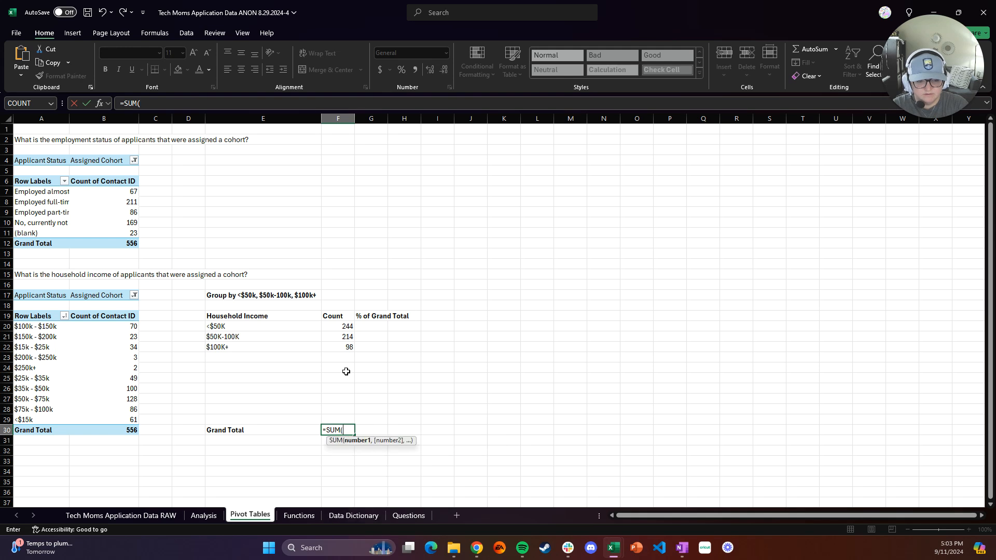
pyautogui.click(350, 325)
pyautogui.moveTo(350, 324); pyautogui.dragTo(350, 347)
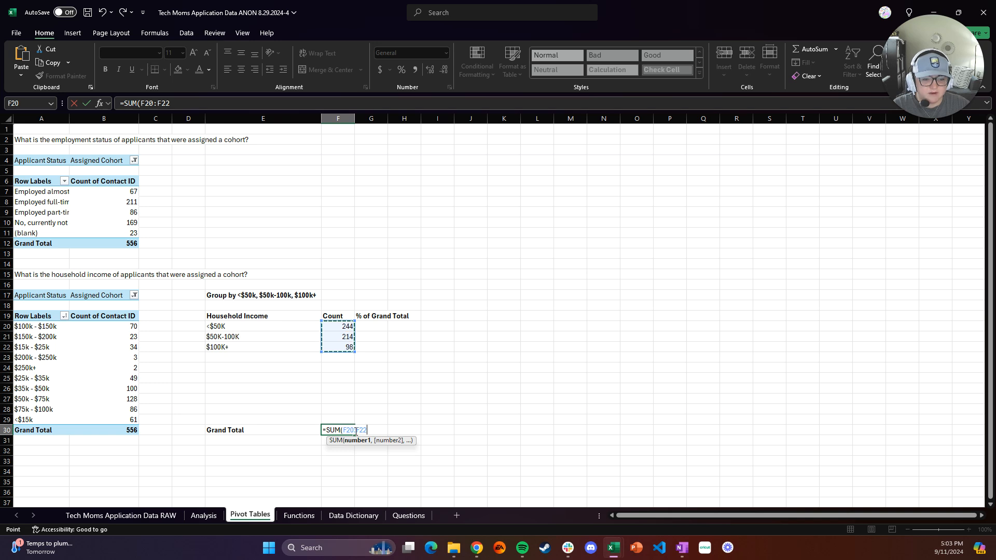
pyautogui.press('Escape')
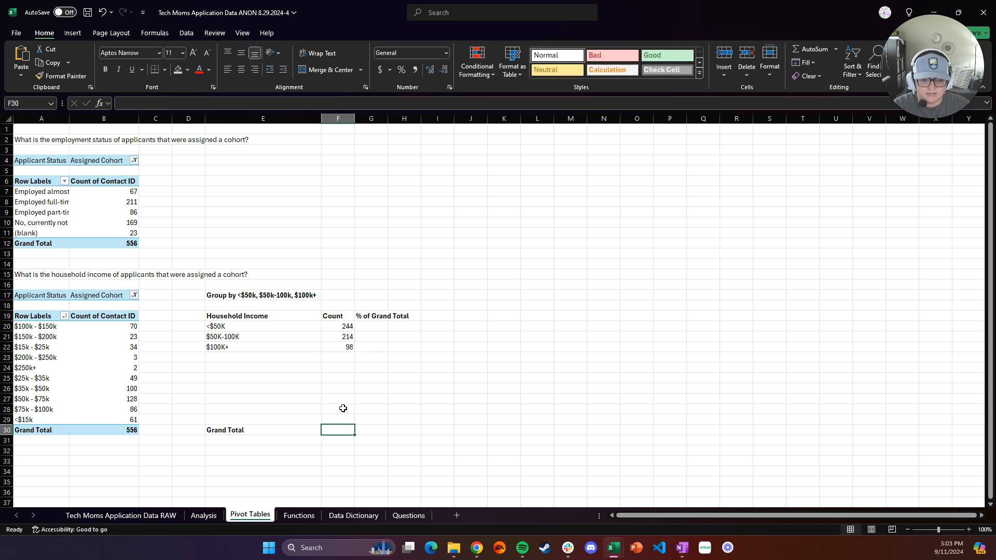
# In F30, sum the three group counts F20:F22 to get the grand total
pyautogui.click(335, 433)
pyautogui.write('=SU')
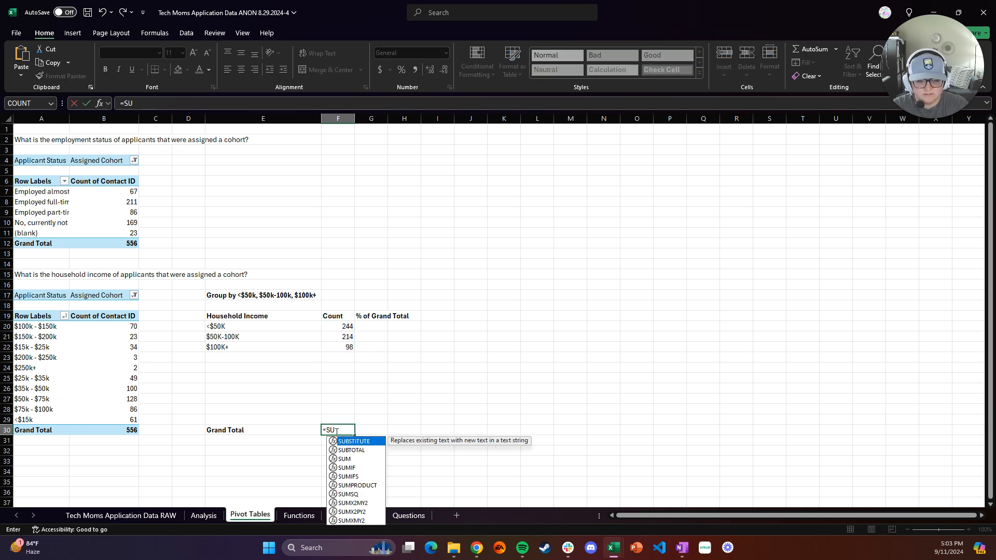
pyautogui.write('M(')
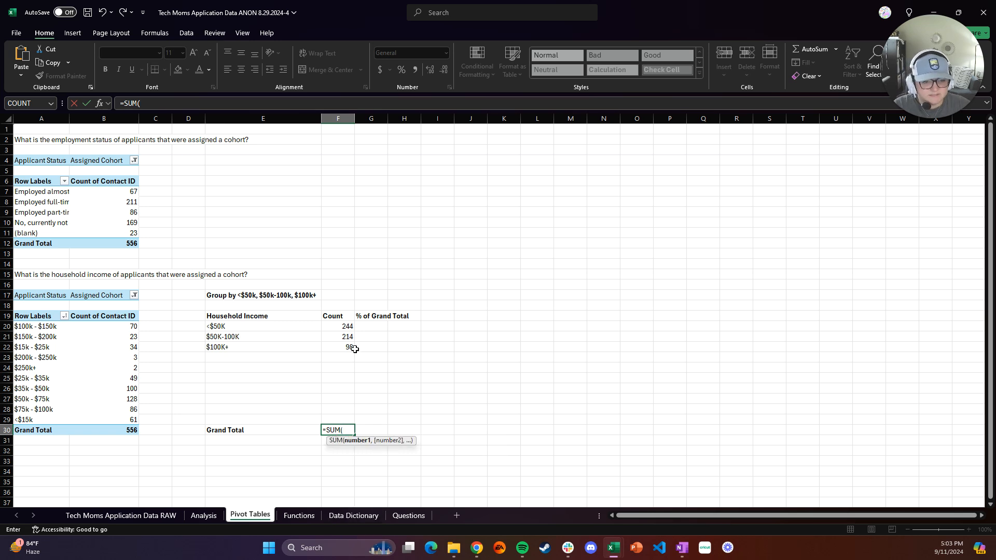
pyautogui.moveTo(348, 326); pyautogui.dragTo(350, 348)
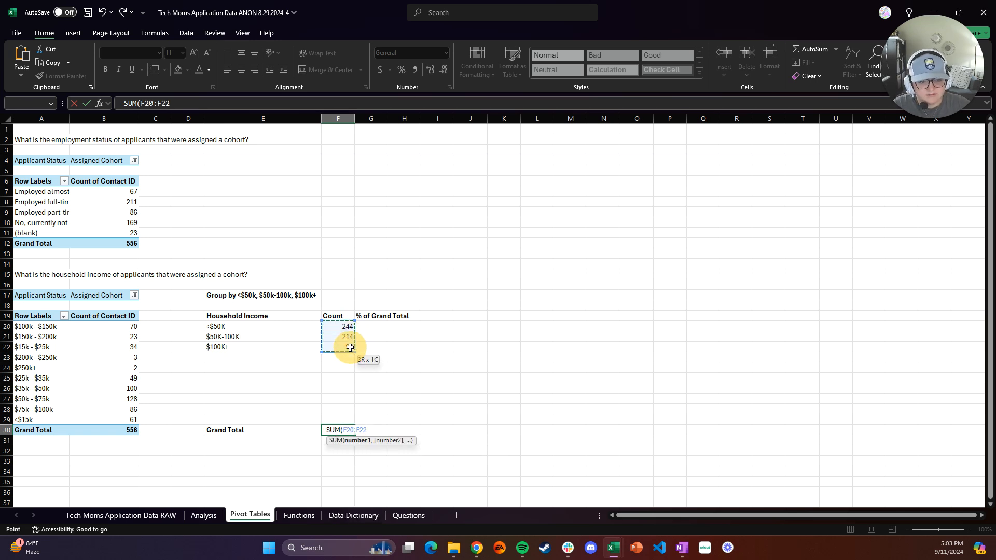
pyautogui.write(')')
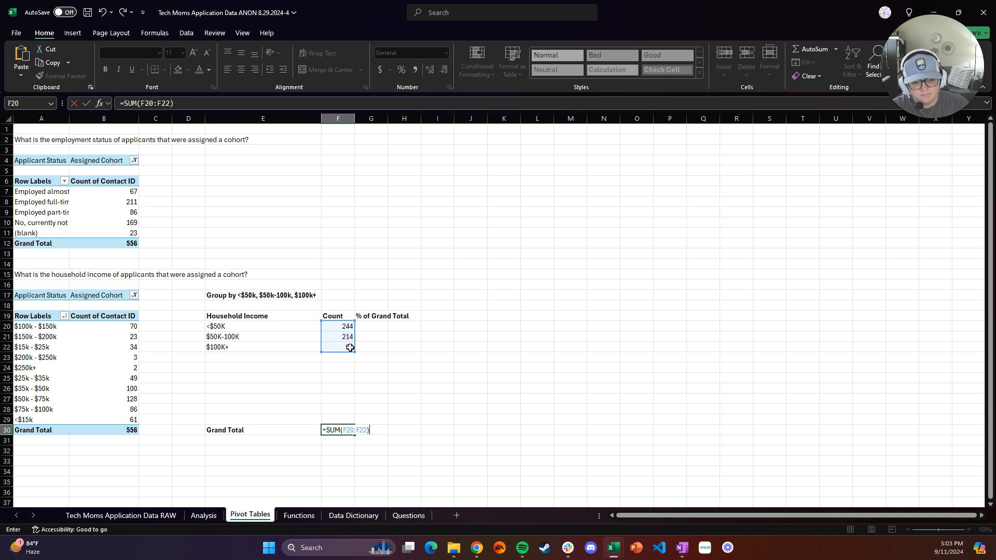
pyautogui.press('Return')
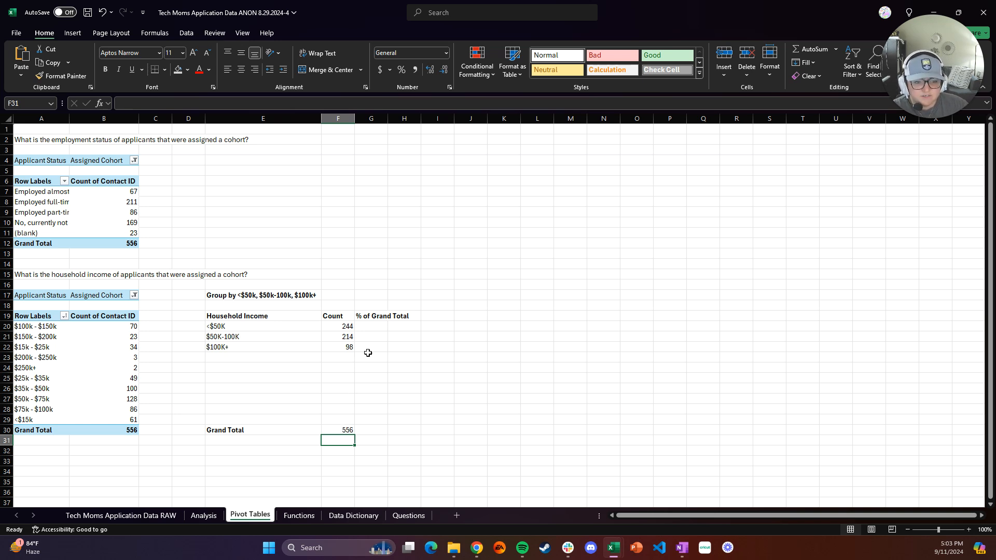
# In G20, divide the <$50K count by the grand total using absolute references $F$20/$F$30, and format it as a percentage
pyautogui.click(374, 326)
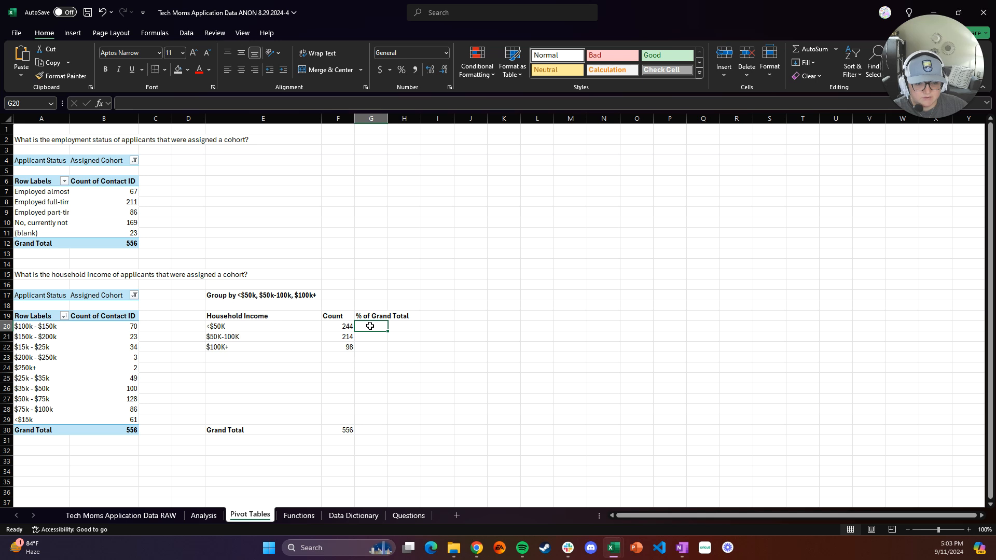
pyautogui.write('=')
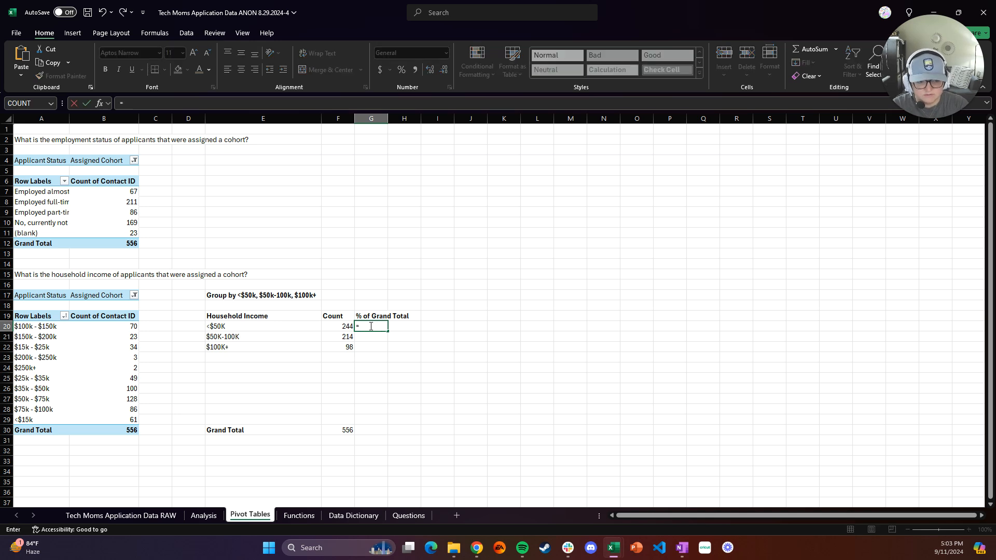
pyautogui.click(346, 326)
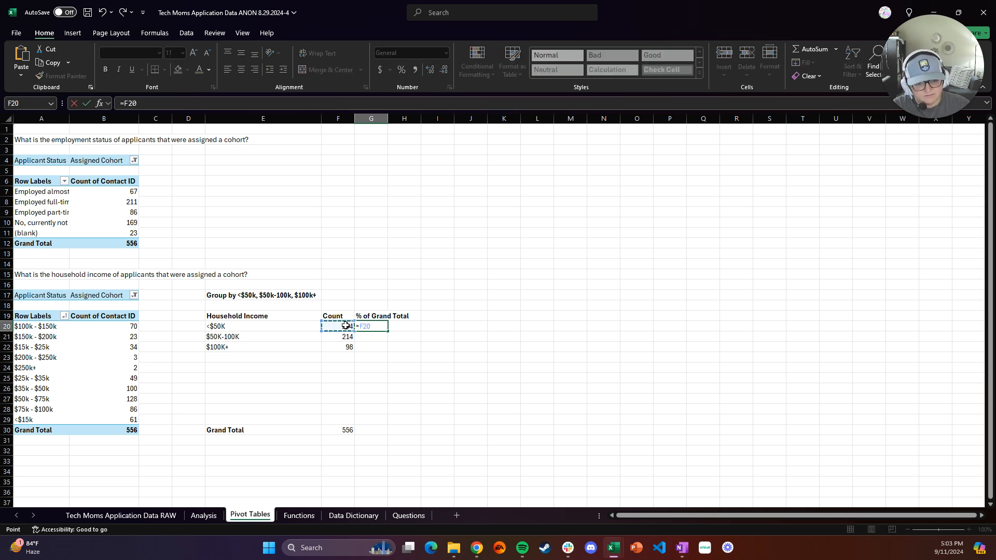
pyautogui.write('/')
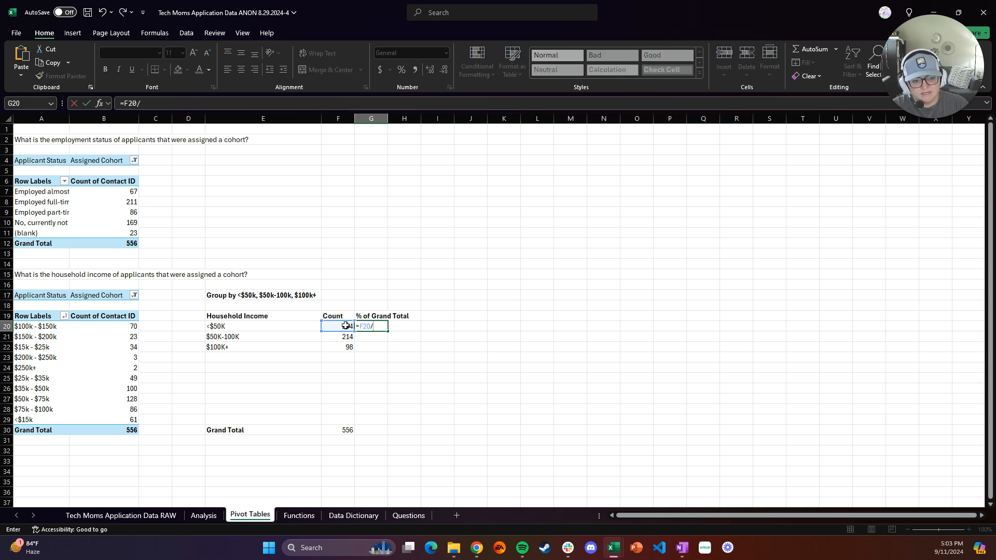
pyautogui.click(349, 430)
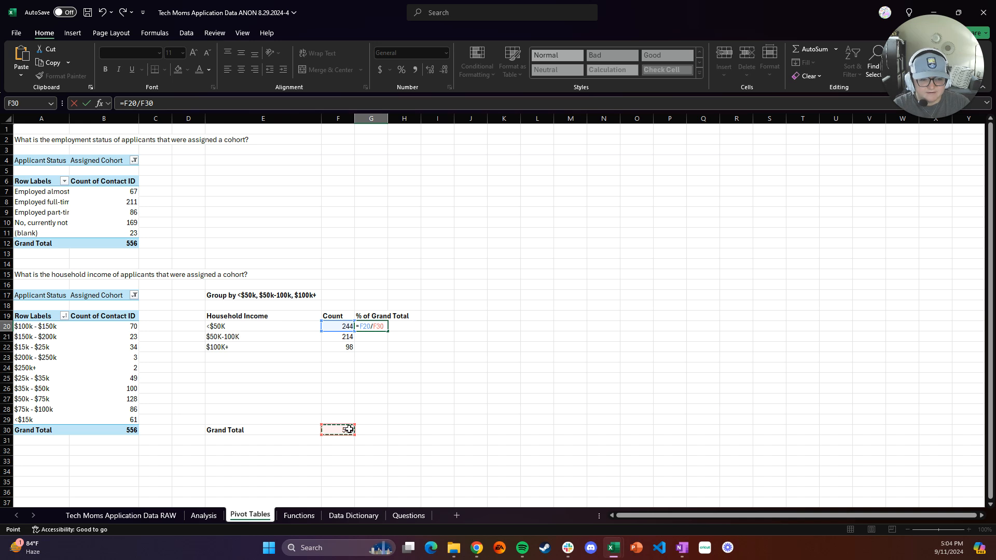
pyautogui.press('Left')
pyautogui.click(347, 429)
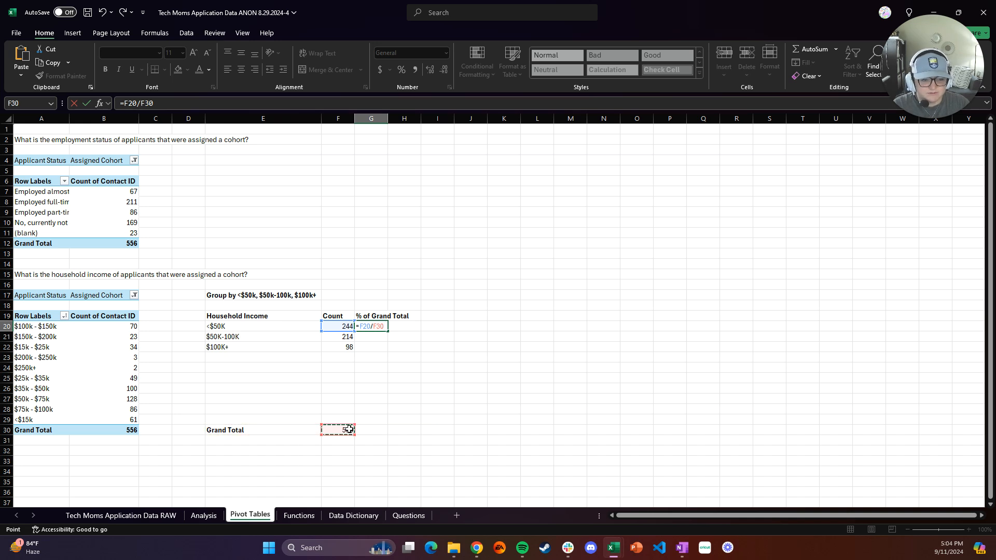
pyautogui.click(140, 103)
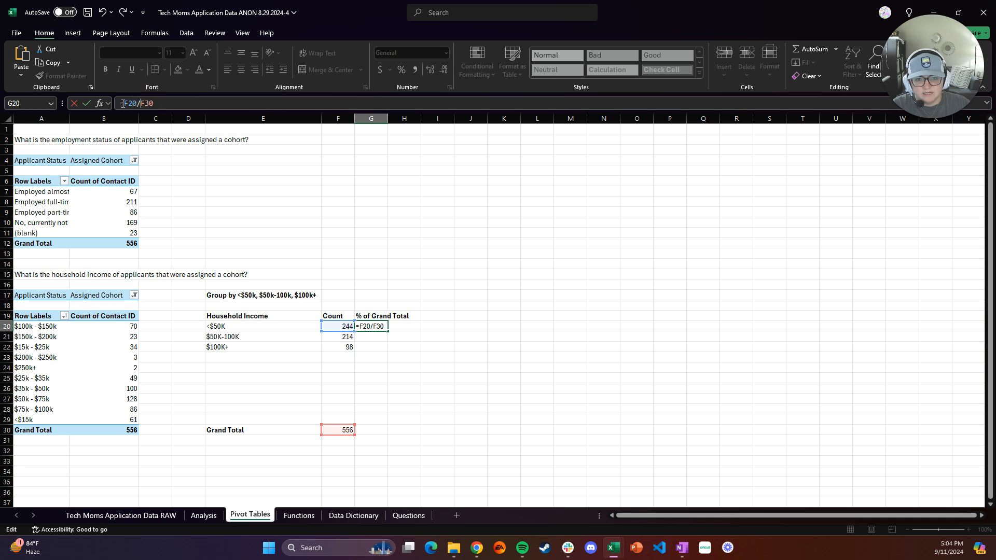
pyautogui.write('$')
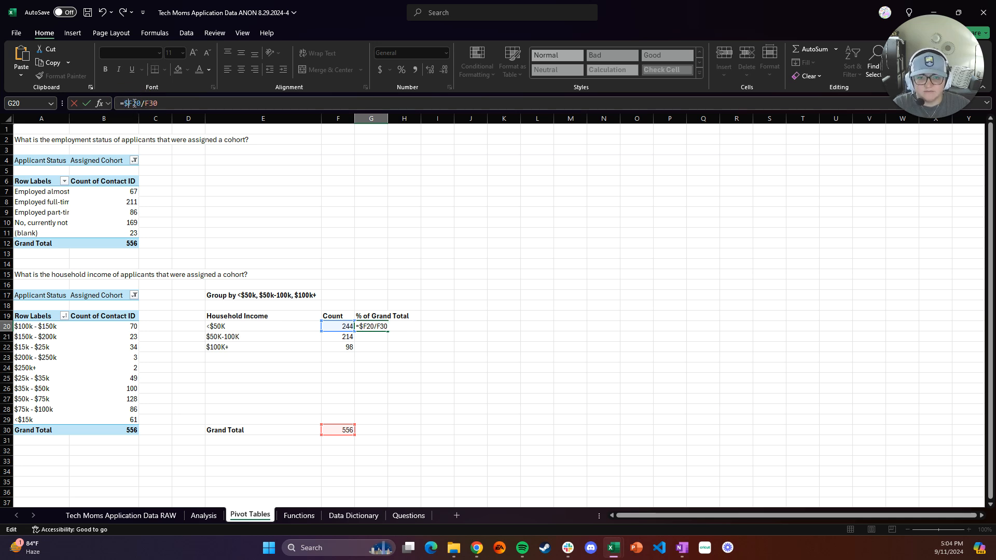
pyautogui.click(143, 103)
pyautogui.write('$')
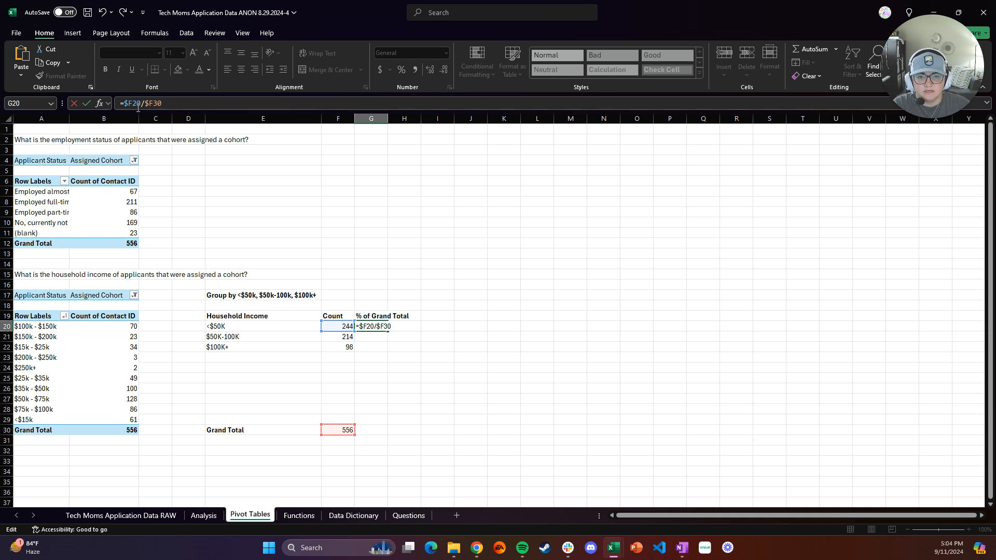
pyautogui.click(133, 103)
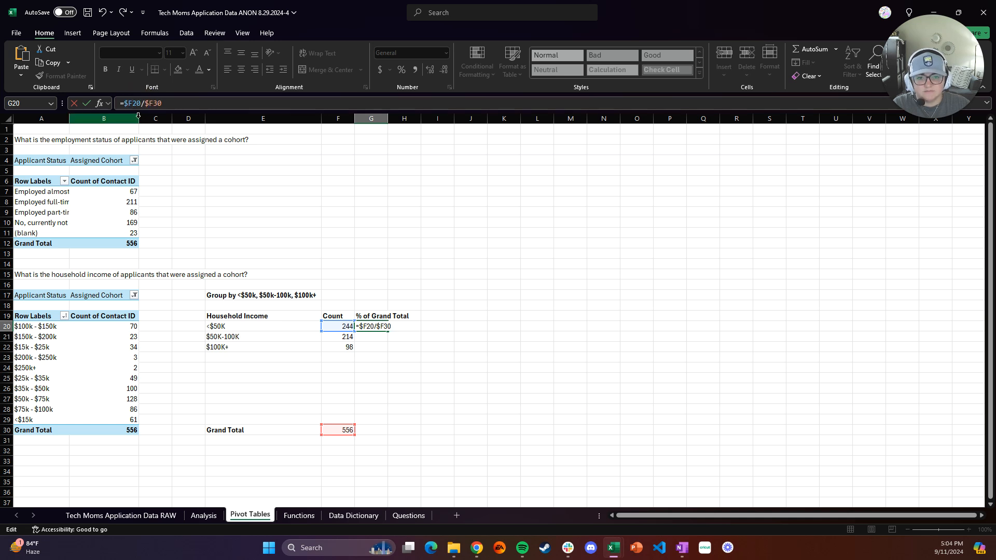
pyautogui.write('$')
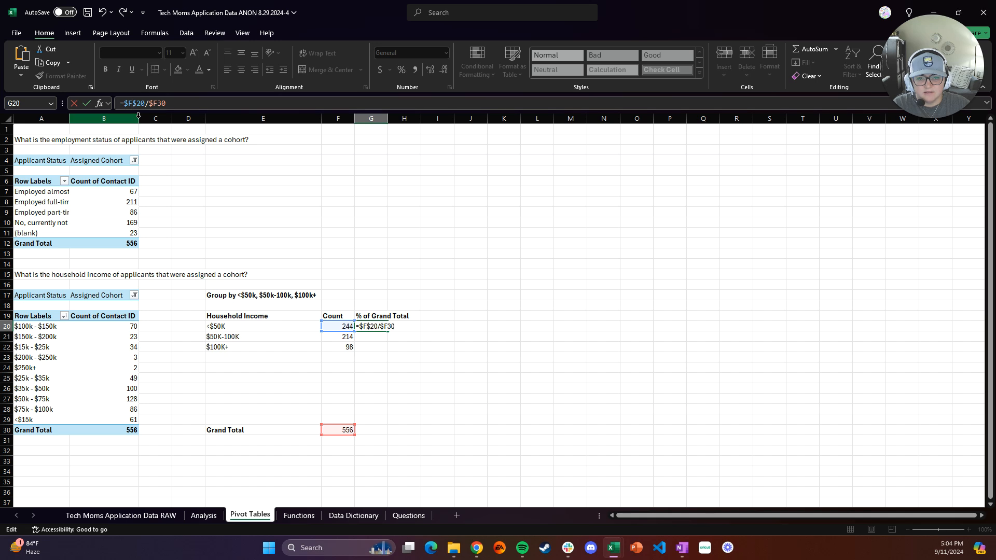
pyautogui.click(154, 103)
pyautogui.write('$')
pyautogui.press('Return')
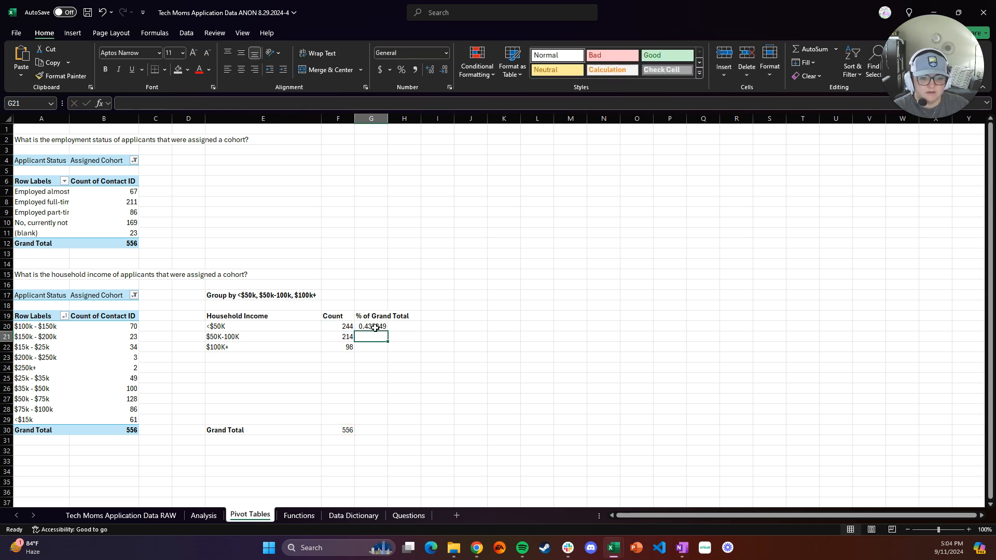
pyautogui.click(375, 327)
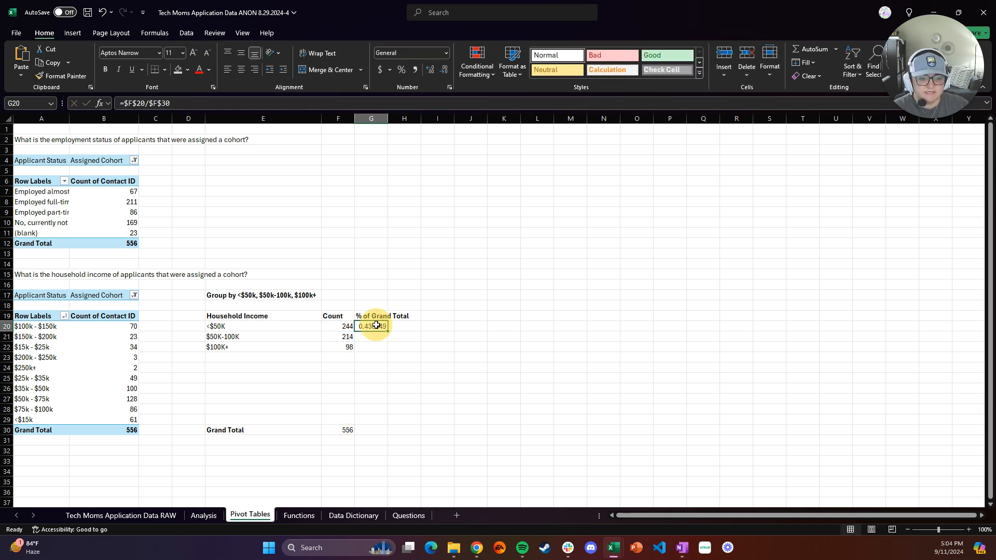
pyautogui.click(402, 70)
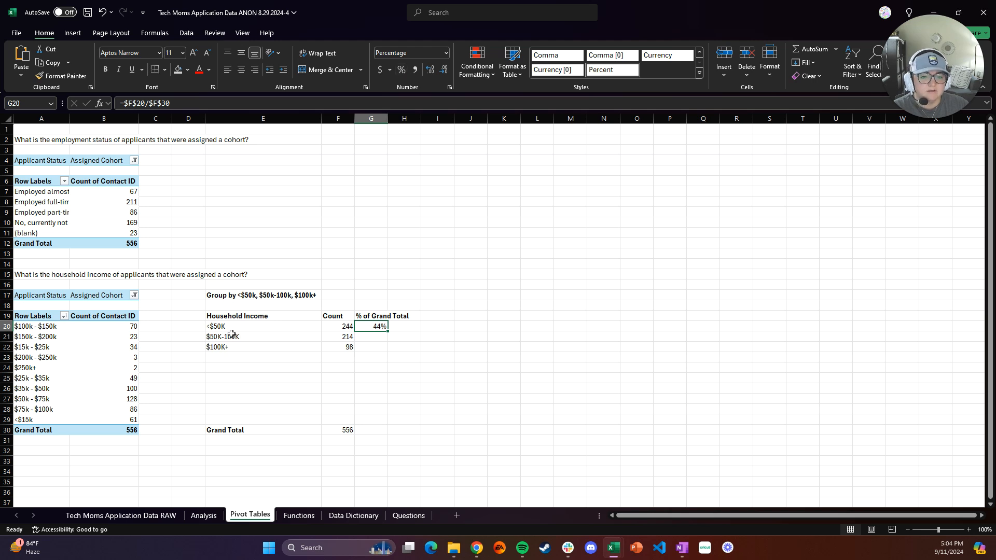
# In G21, divide the $50K-100K count by the grand total as $F$21/$F$30 and format it as a percentage
pyautogui.click(382, 340)
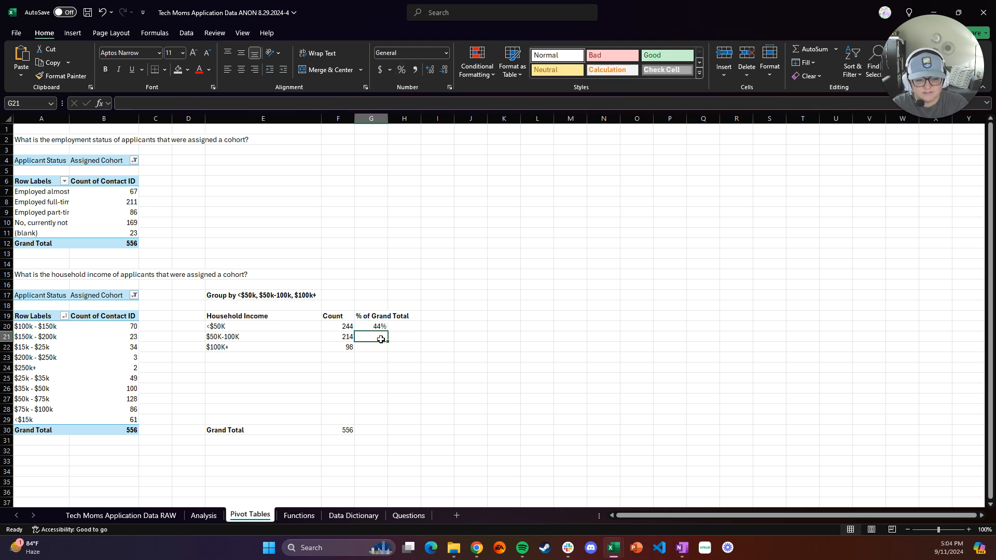
pyautogui.write('=')
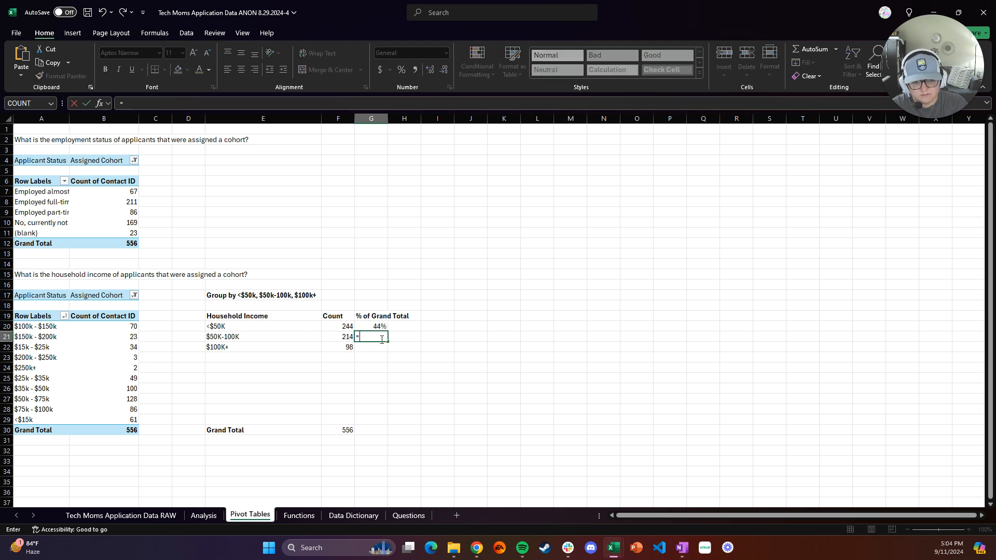
pyautogui.click(346, 339)
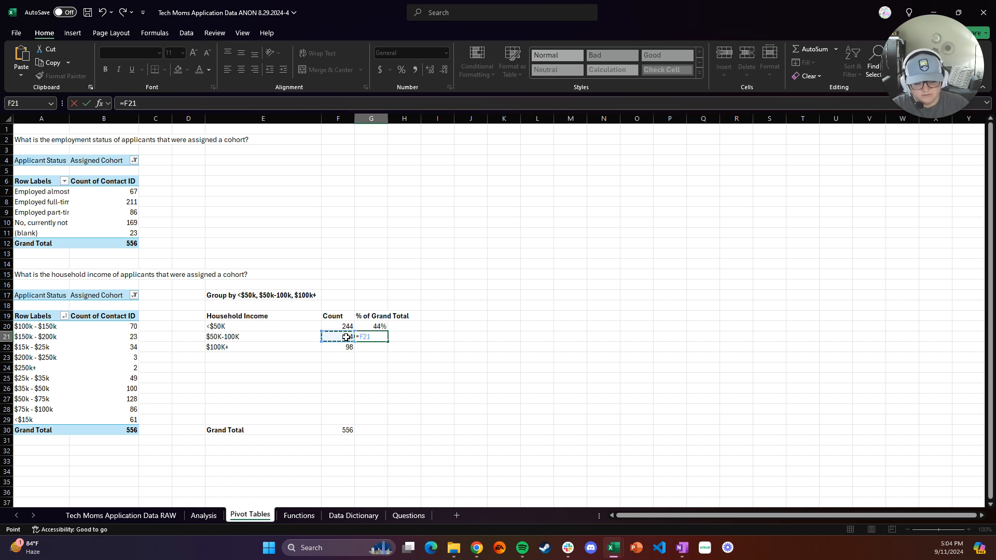
pyautogui.write('/')
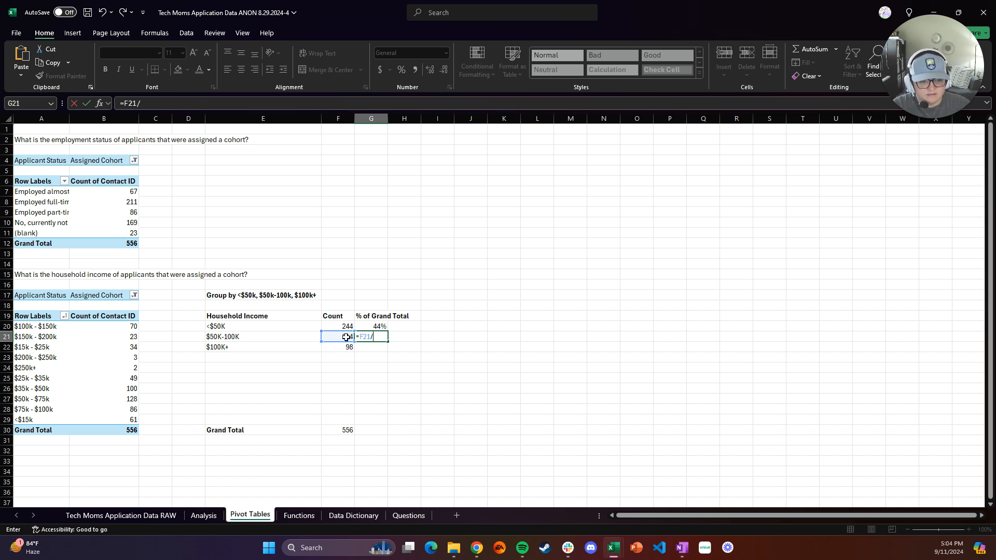
pyautogui.click(342, 430)
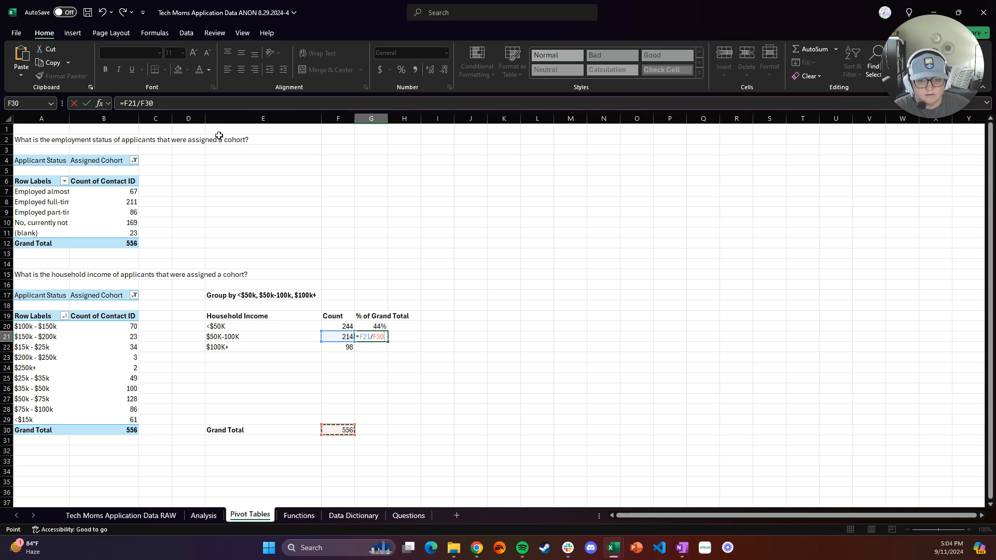
pyautogui.click(124, 103)
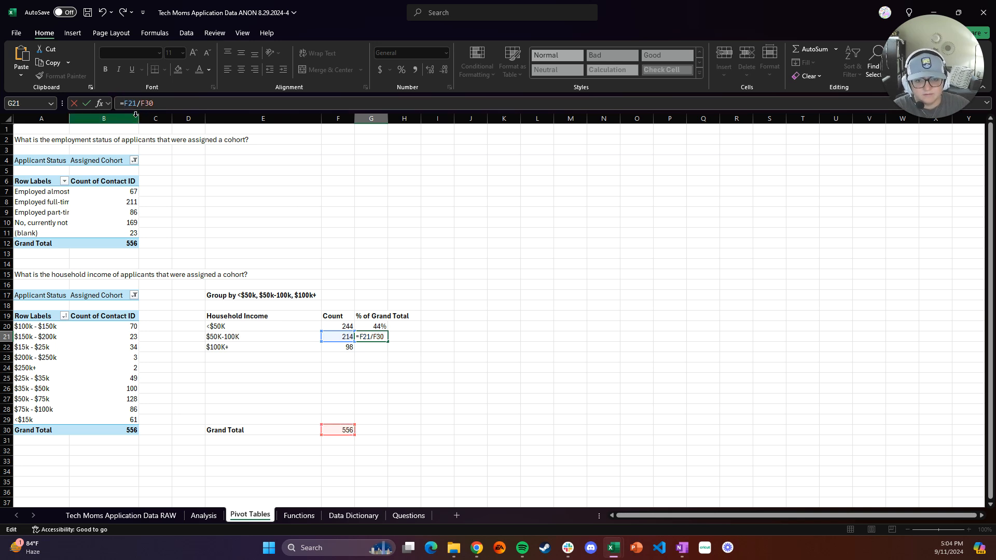
pyautogui.write('$F')
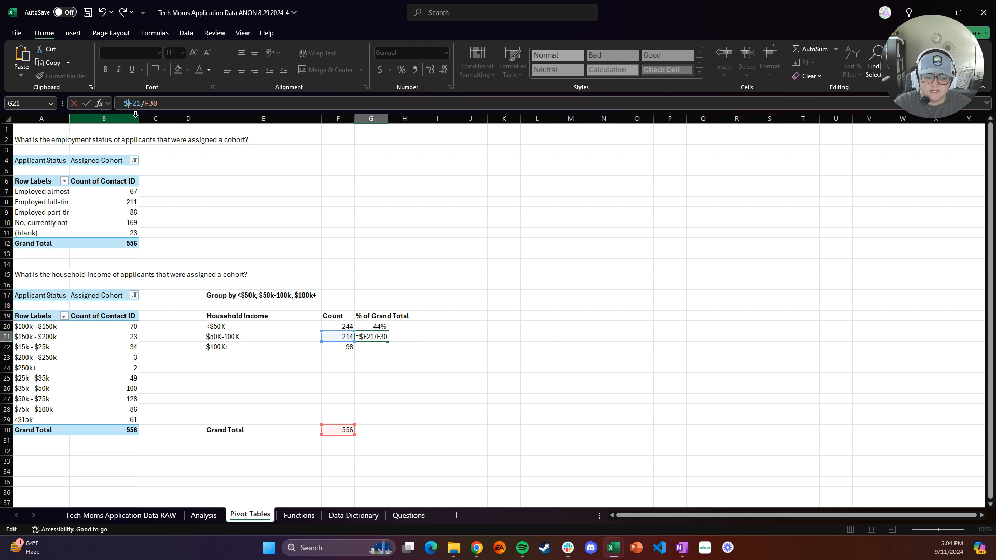
pyautogui.write('$')
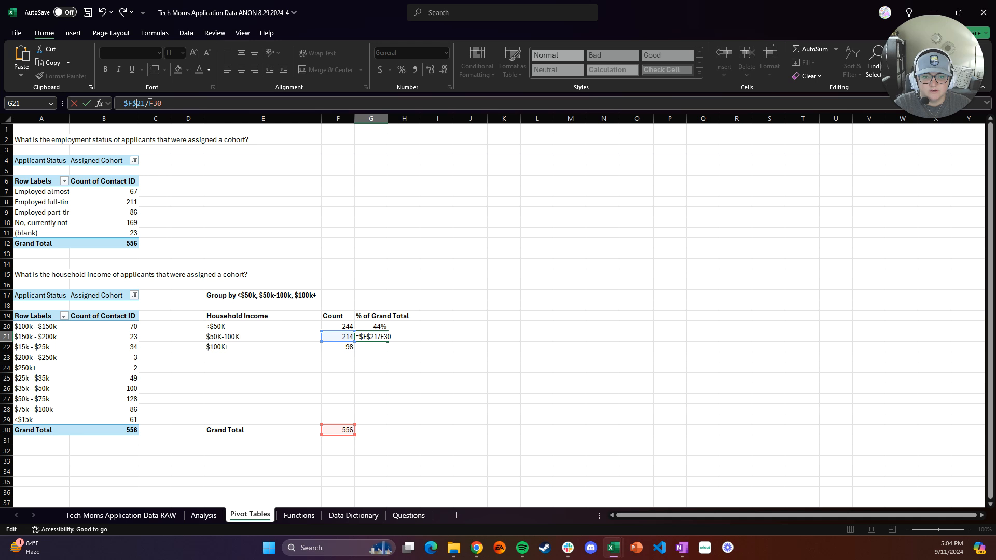
pyautogui.click(150, 103)
pyautogui.write('$')
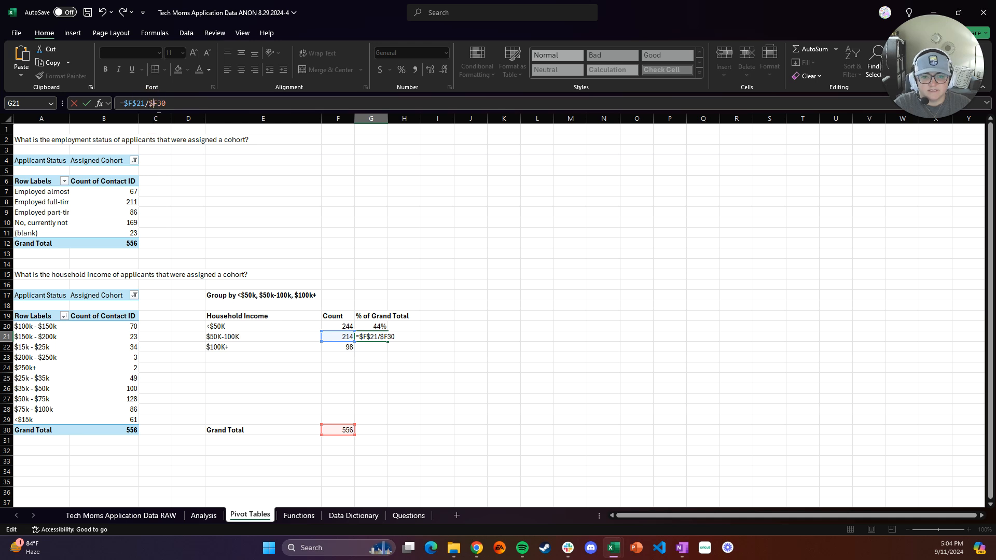
pyautogui.click(159, 103)
pyautogui.write('$')
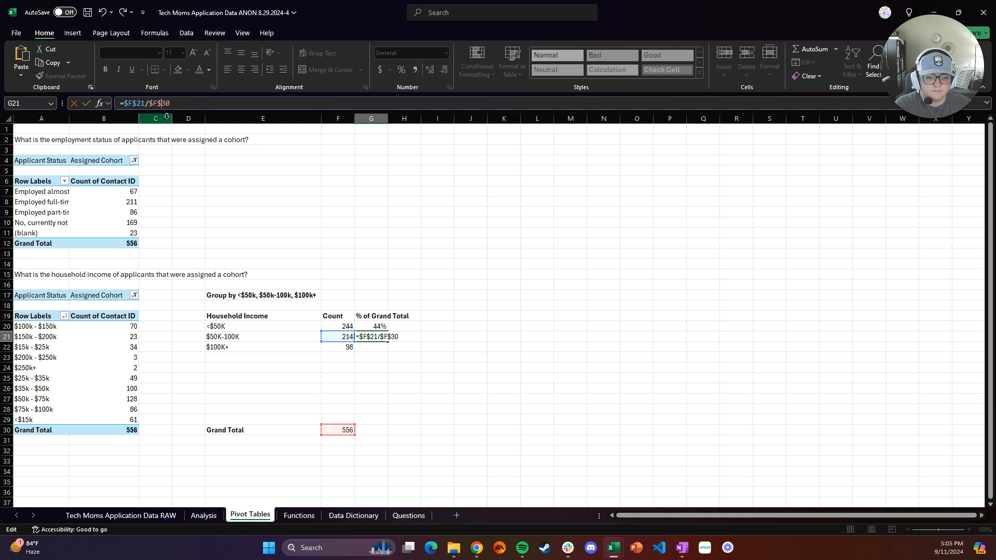
pyautogui.press('Return')
pyautogui.click(385, 336)
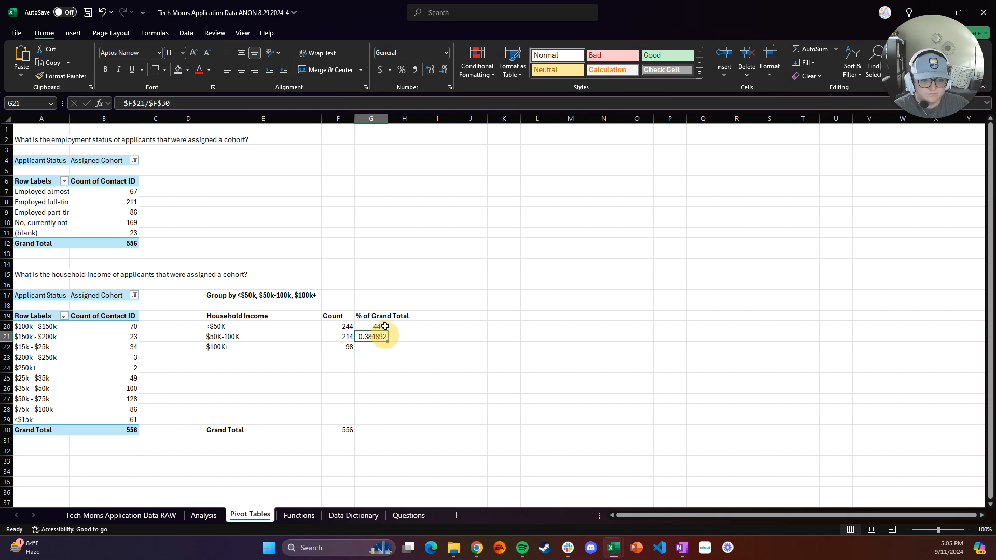
pyautogui.click(401, 70)
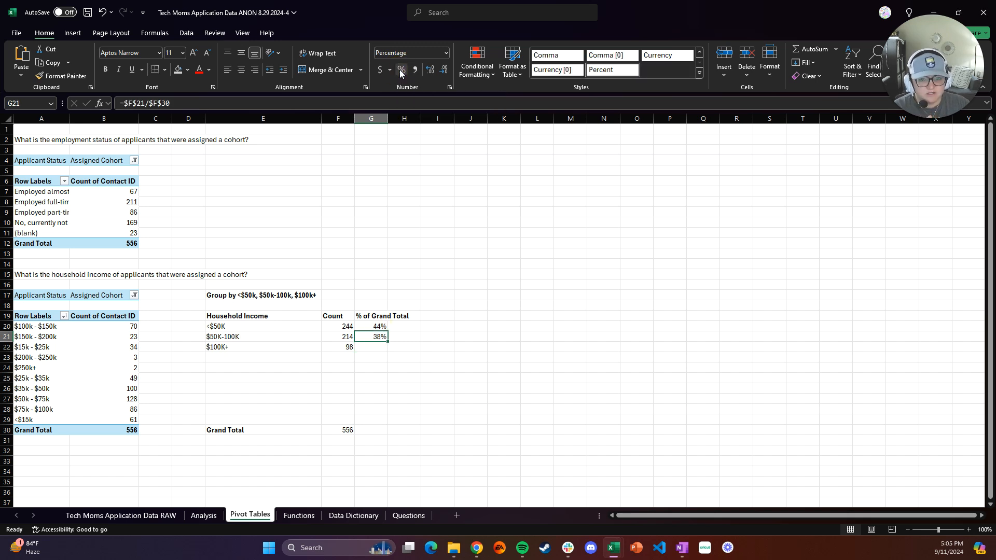
pyautogui.click(377, 326)
pyautogui.hotkey('ctrl', 'c')
pyautogui.click(506, 337)
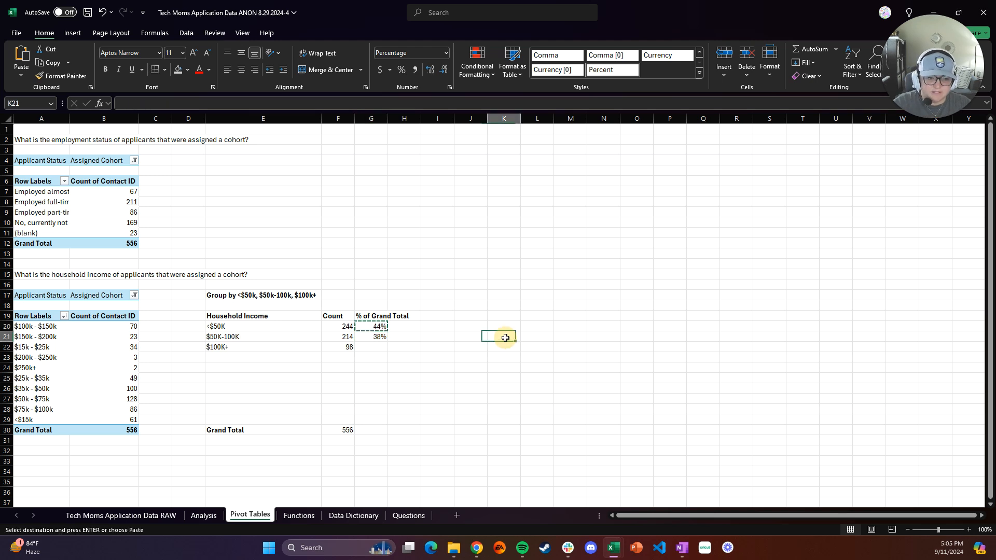
pyautogui.hotkey('ctrl', 'v')
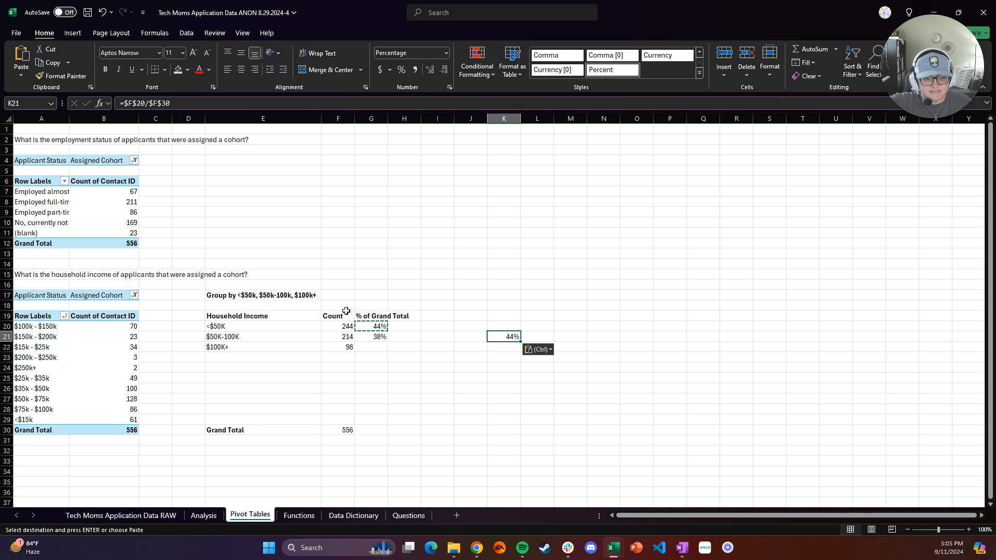
pyautogui.doubleClick(504, 337)
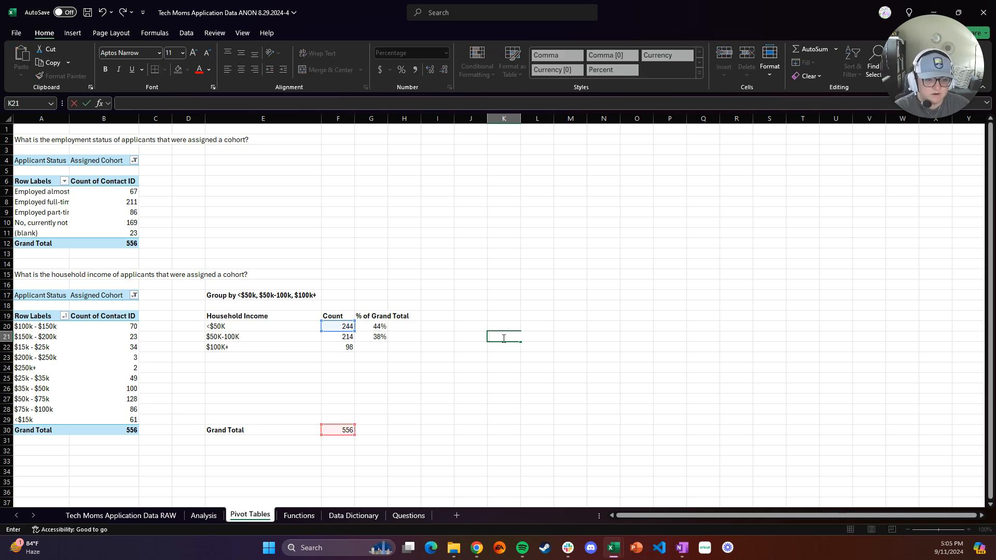
pyautogui.click(379, 349)
pyautogui.click(513, 338)
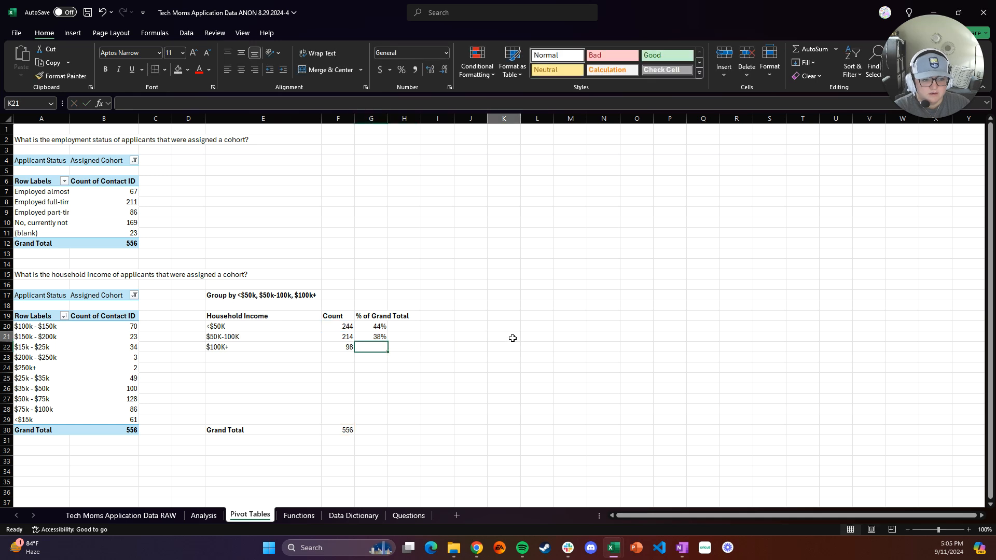
# In G22, divide the $100K+ count by the grand total using absolute references $F$22/$F$30
pyautogui.click(382, 346)
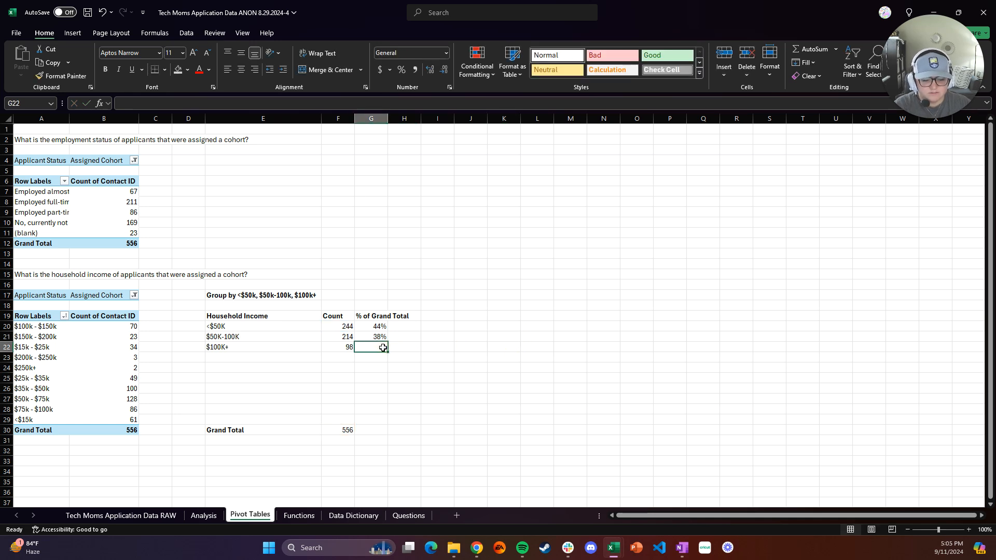
pyautogui.write('=')
pyautogui.click(342, 348)
pyautogui.write('/')
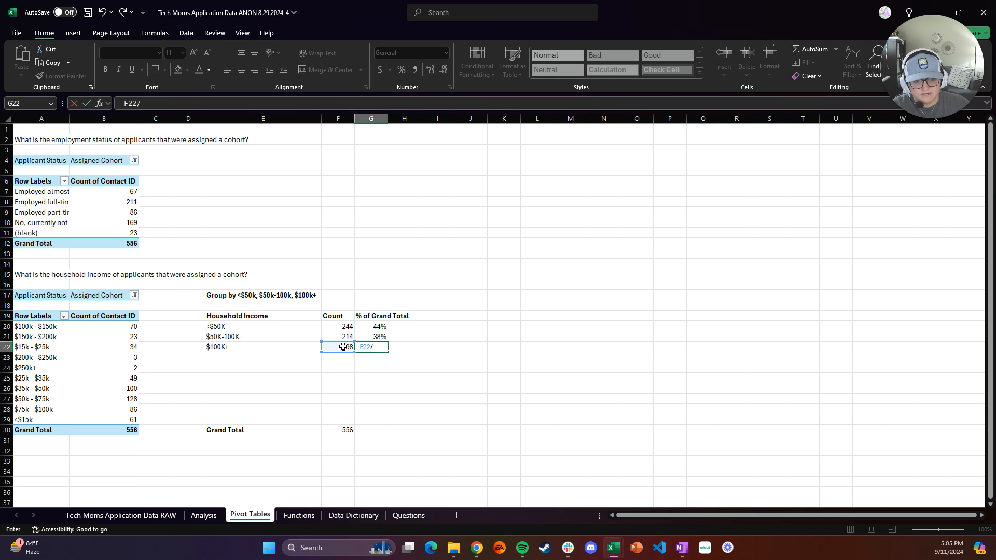
pyautogui.click(340, 430)
pyautogui.click(126, 104)
pyautogui.write('$')
pyautogui.click(132, 103)
pyautogui.write('$')
pyautogui.click(151, 104)
pyautogui.write('$F30')
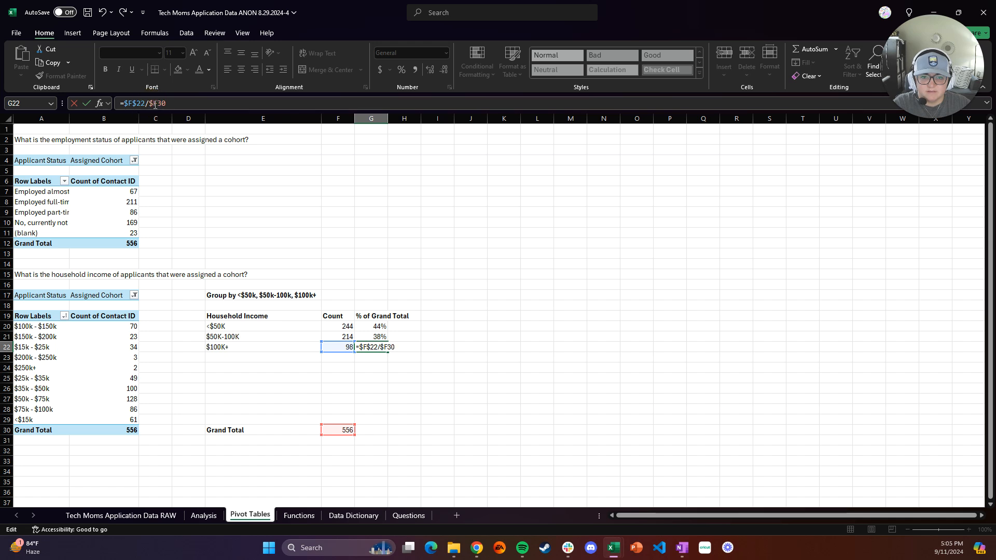
pyautogui.click(159, 103)
pyautogui.write('$')
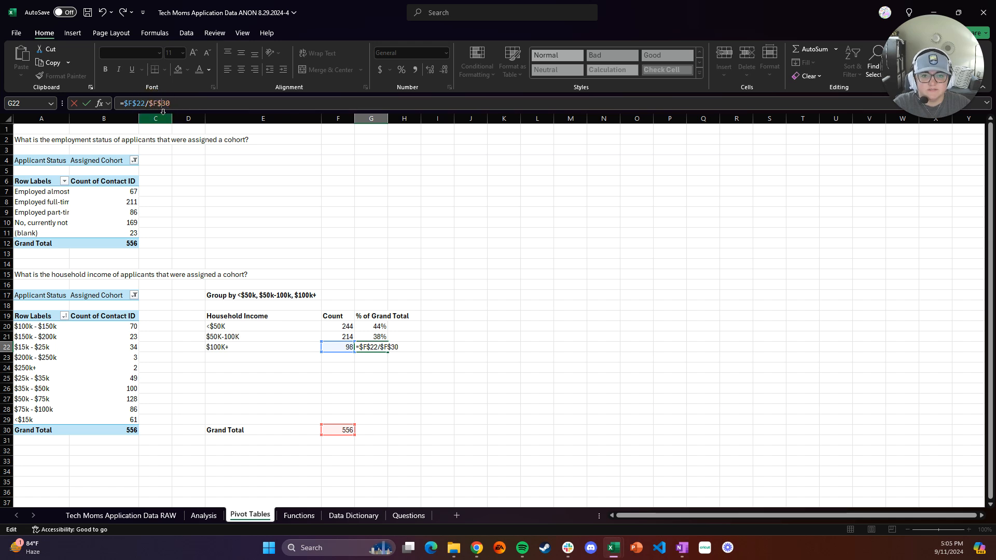
pyautogui.press('Return')
pyautogui.click(382, 347)
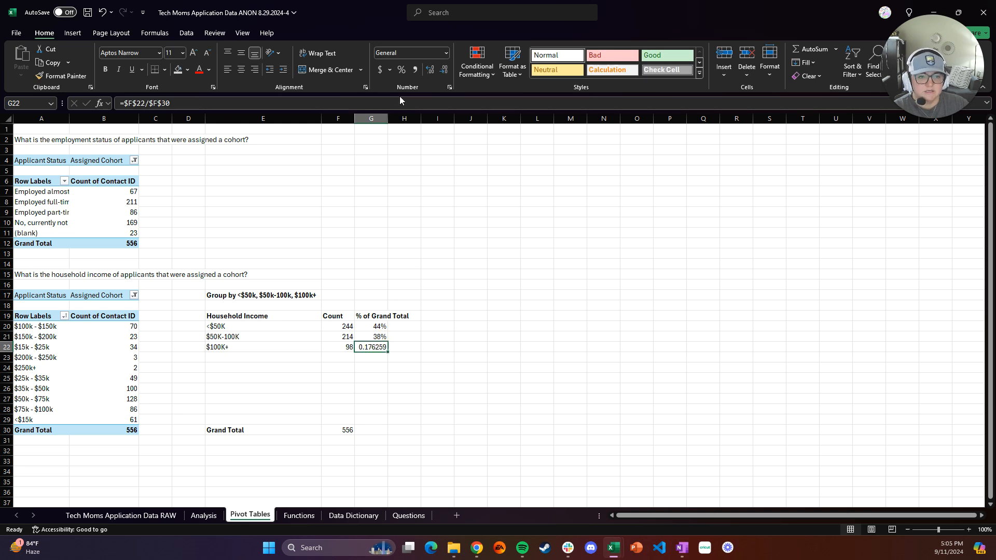
# Format G22 as a percentage
pyautogui.click(401, 69)
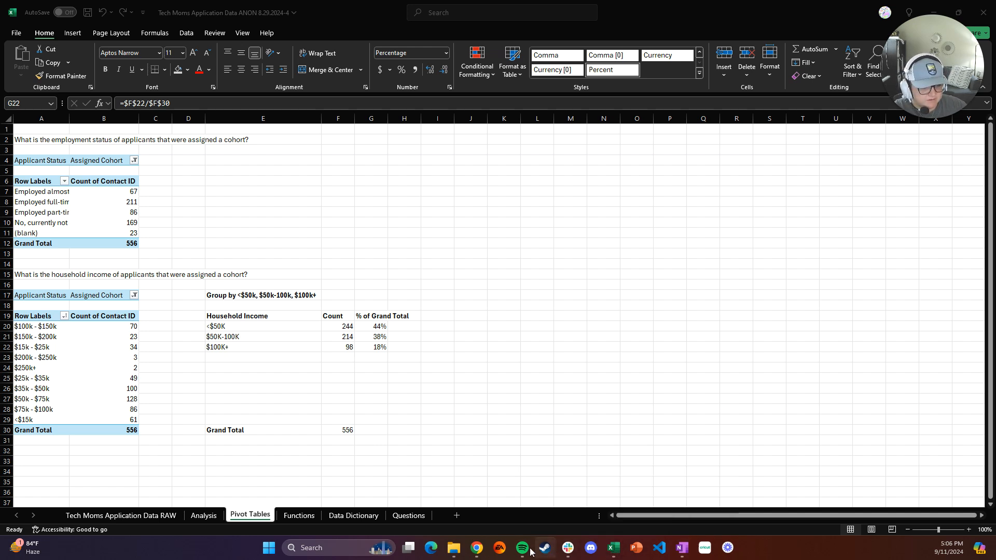
# Copy the question 'What is the number of students by cohort?' from the assignment page and paste it into A33, matching destination formatting
pyautogui.moveTo(477, 548)
pyautogui.click(529, 493)
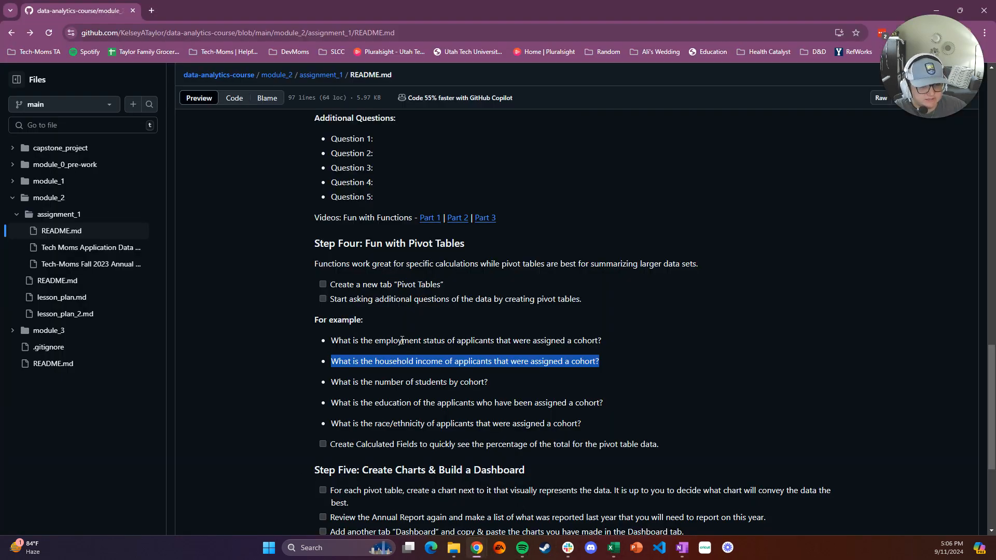
pyautogui.click(490, 381)
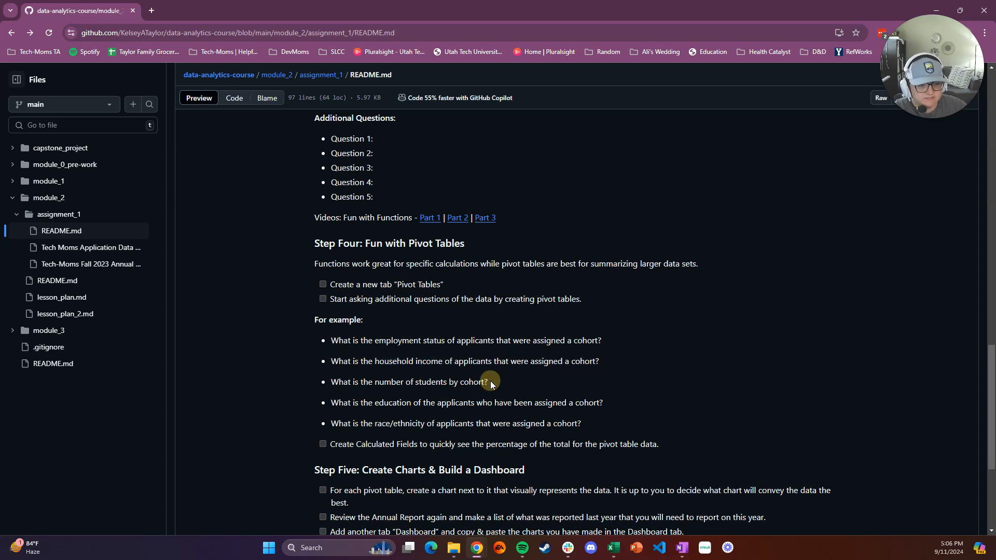
pyautogui.moveTo(490, 381); pyautogui.dragTo(331, 382)
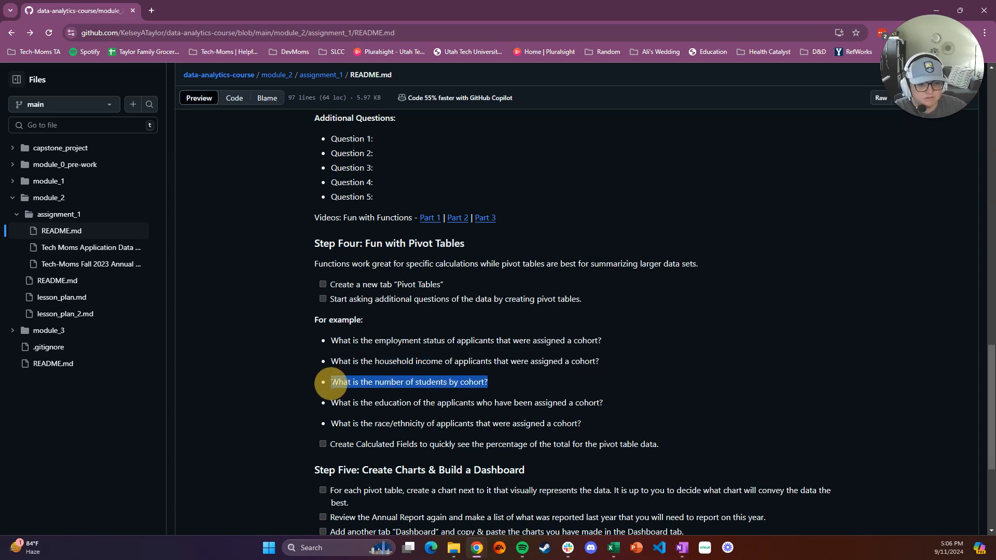
pyautogui.moveTo(612, 550)
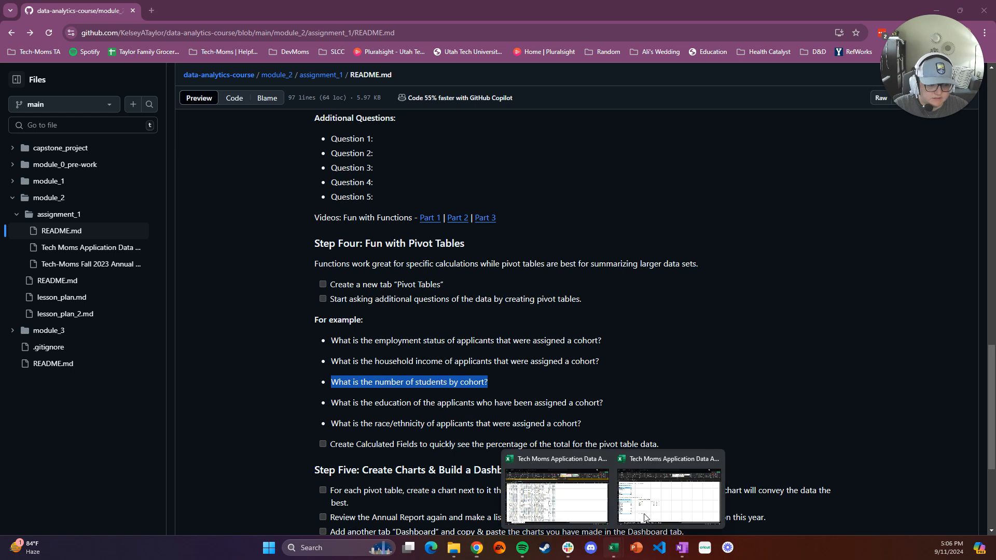
pyautogui.click(669, 487)
pyautogui.scroll(-1, 140, 438)
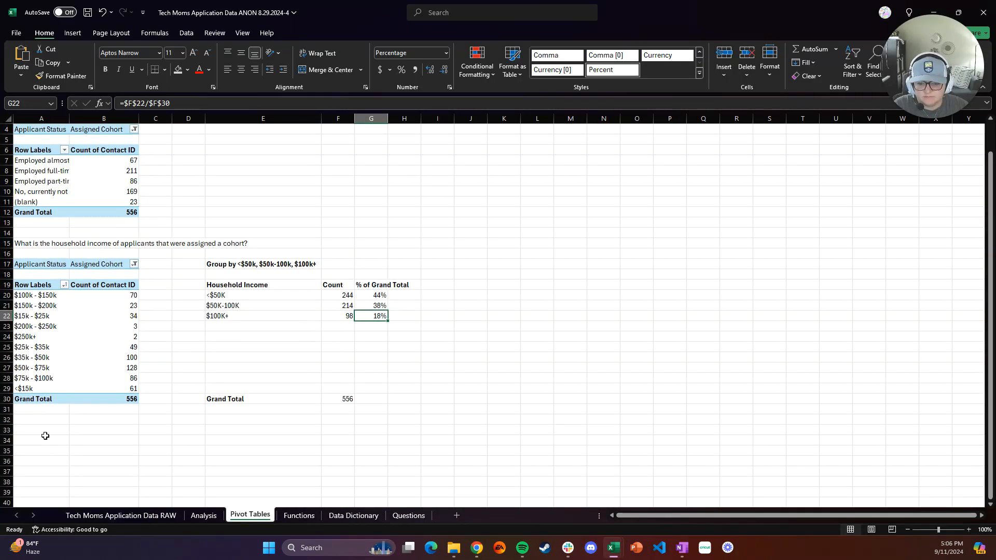
pyautogui.click(47, 434)
pyautogui.hotkey('ctrl', 'v')
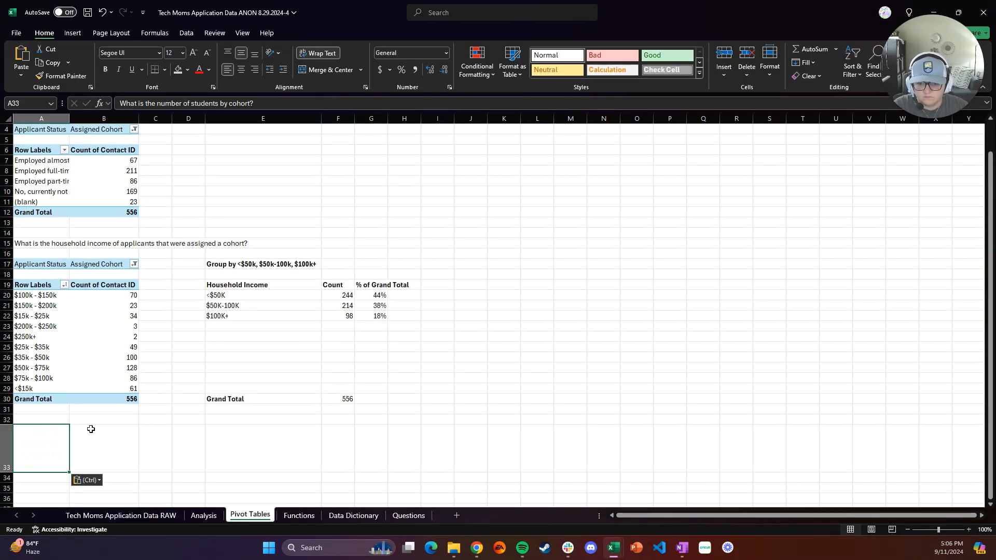
pyautogui.click(88, 481)
pyautogui.click(96, 510)
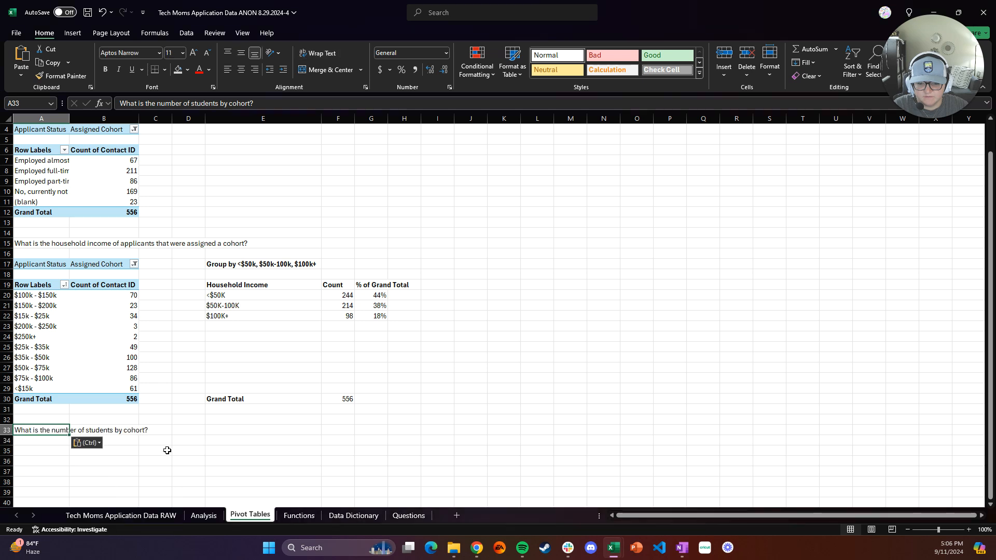
# Insert a new PivotTable from the Analysis sheet's columns A:N, placed on the Pivot Tables sheet at A36
pyautogui.click(173, 440)
pyautogui.scroll(-3, 173, 441)
pyautogui.scroll(-3, 173, 441)
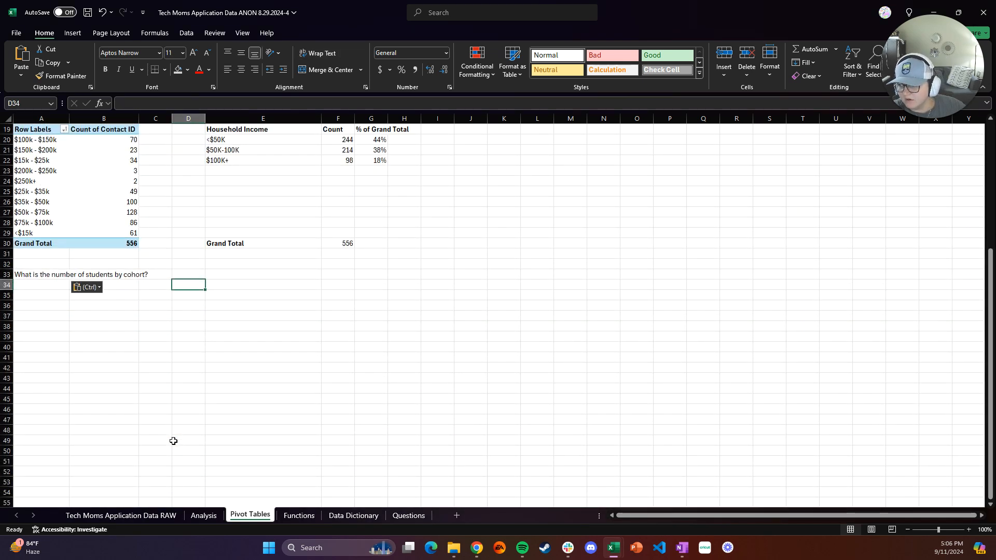
pyautogui.click(43, 306)
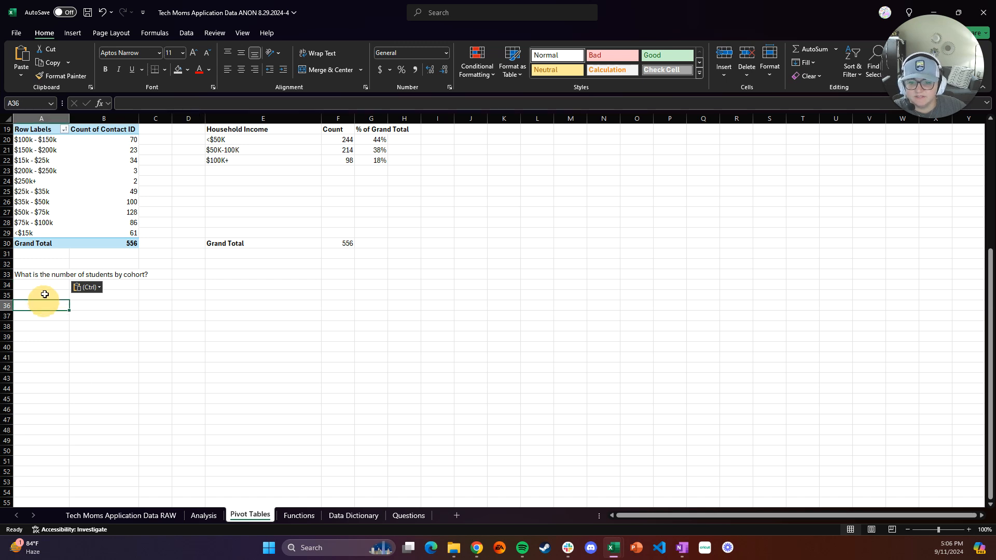
pyautogui.click(200, 516)
pyautogui.click(48, 166)
pyautogui.click(7, 119)
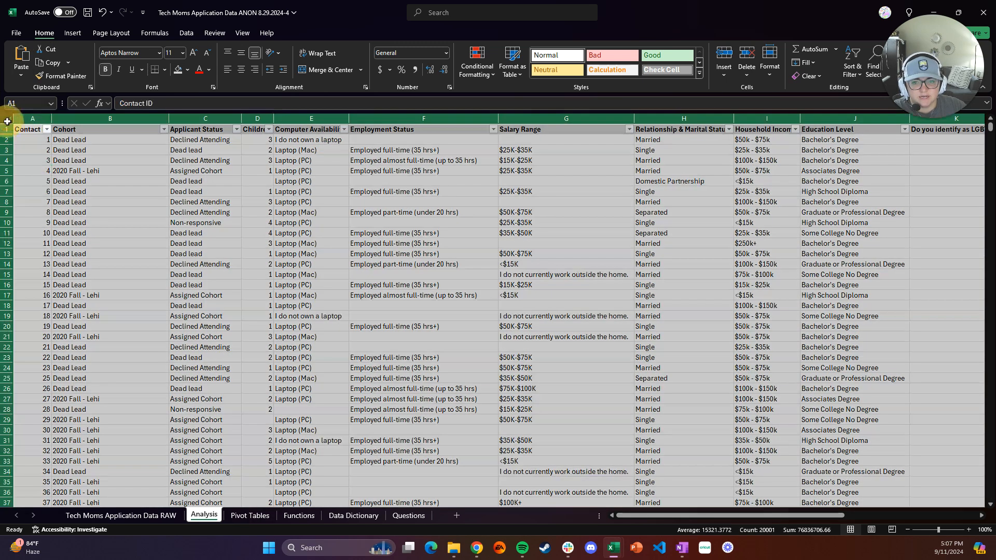
pyautogui.click(71, 34)
pyautogui.click(26, 58)
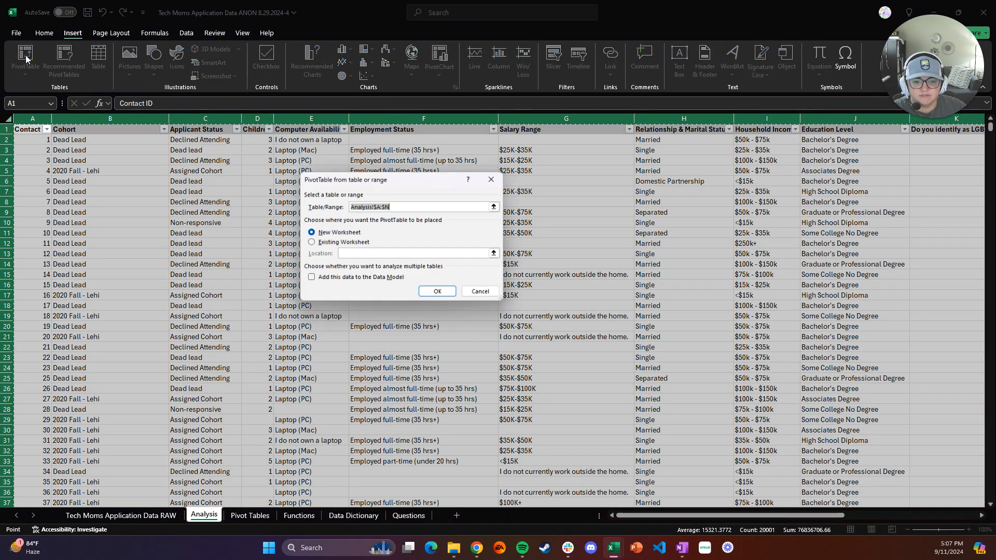
pyautogui.click(312, 242)
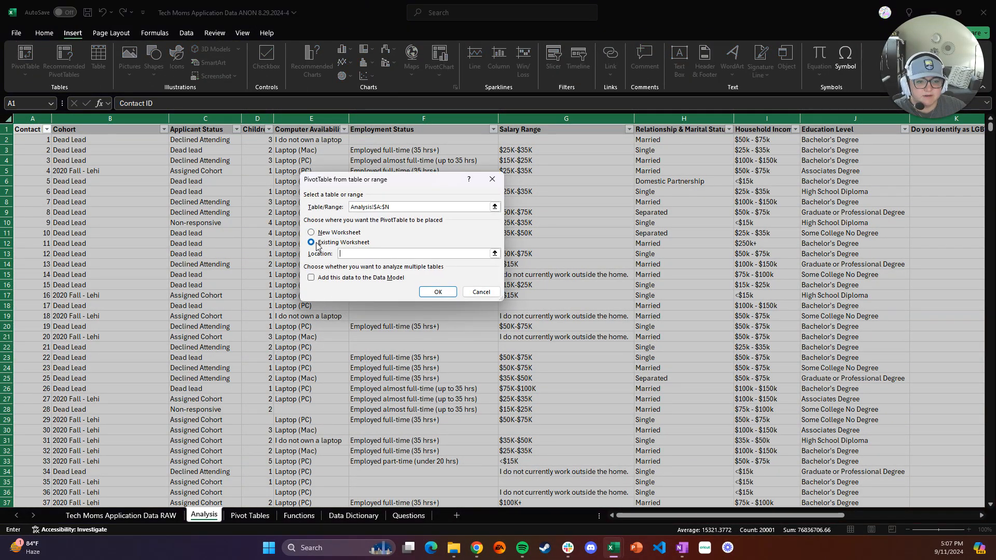
pyautogui.click(256, 520)
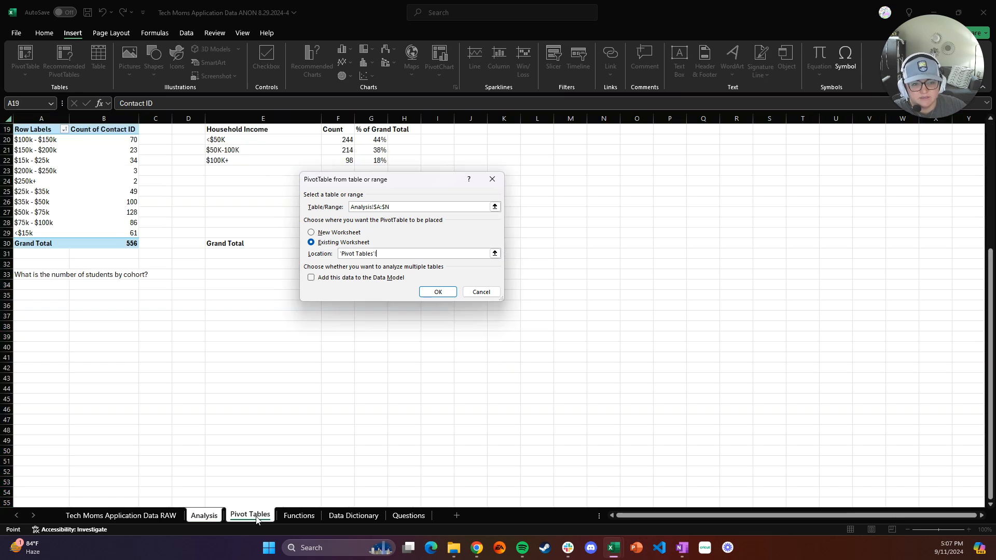
pyautogui.click(31, 308)
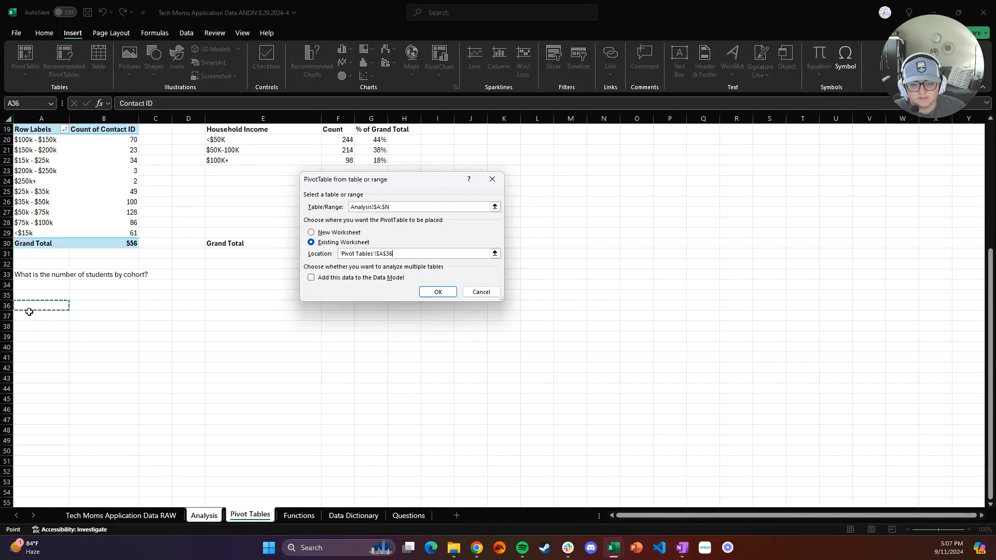
pyautogui.click(434, 292)
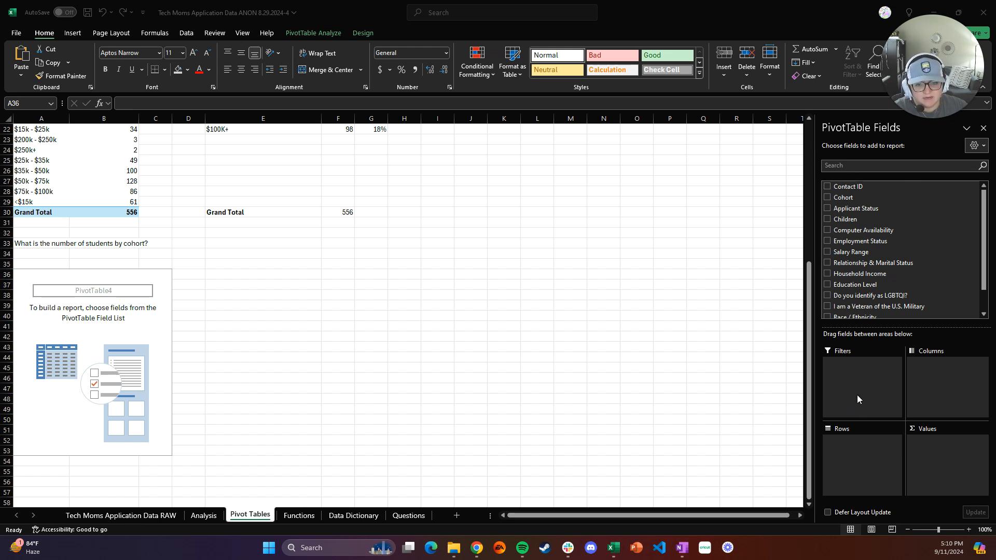
# Put Cohort in the pivot's Rows and Contact ID in Values, summarized as Count
pyautogui.click(849, 200)
pyautogui.moveTo(848, 200); pyautogui.dragTo(873, 456)
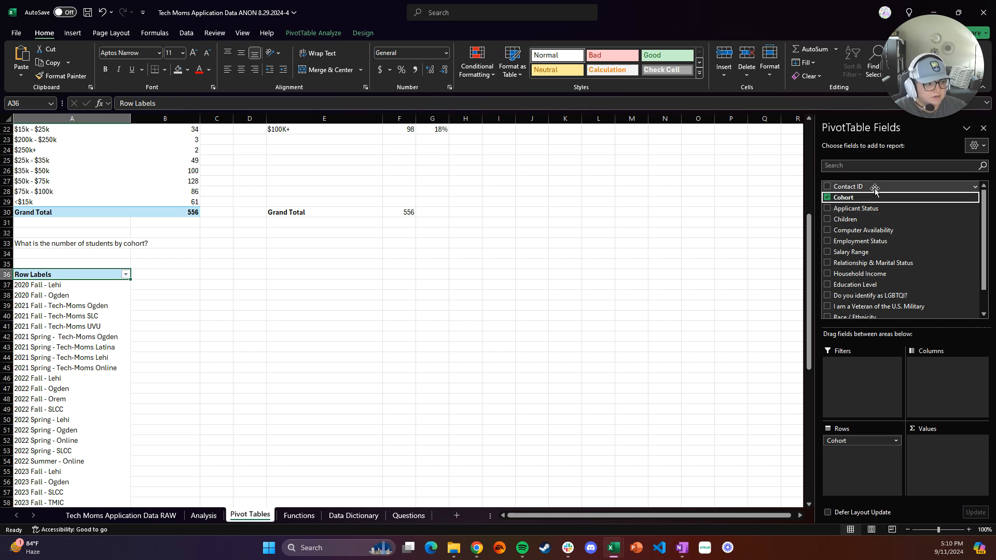
pyautogui.moveTo(876, 187); pyautogui.dragTo(940, 457)
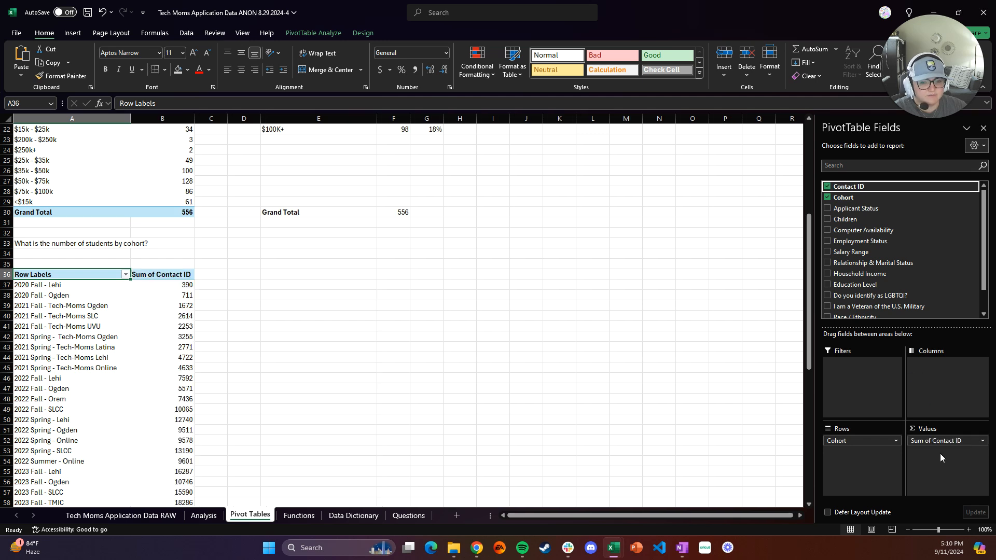
pyautogui.click(982, 441)
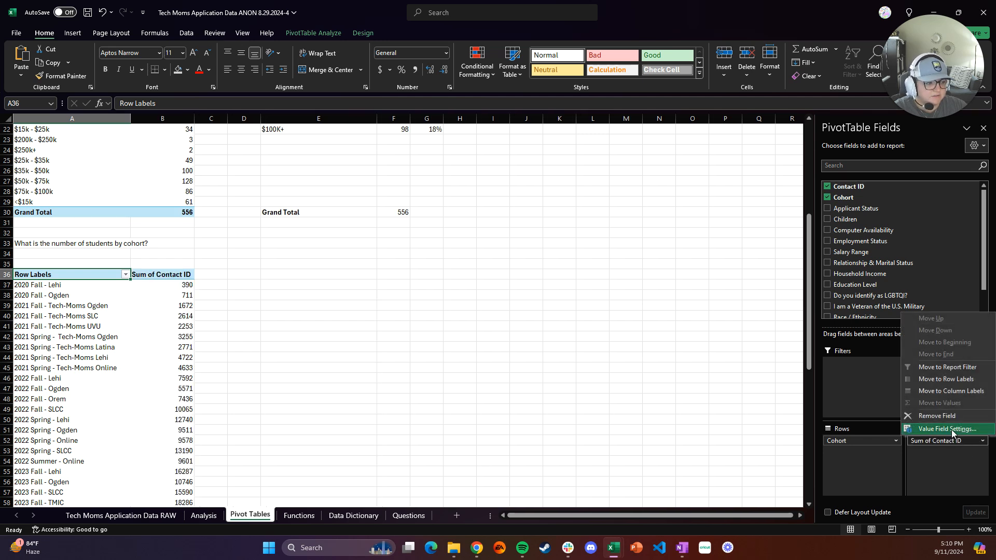
pyautogui.click(952, 429)
pyautogui.click(336, 238)
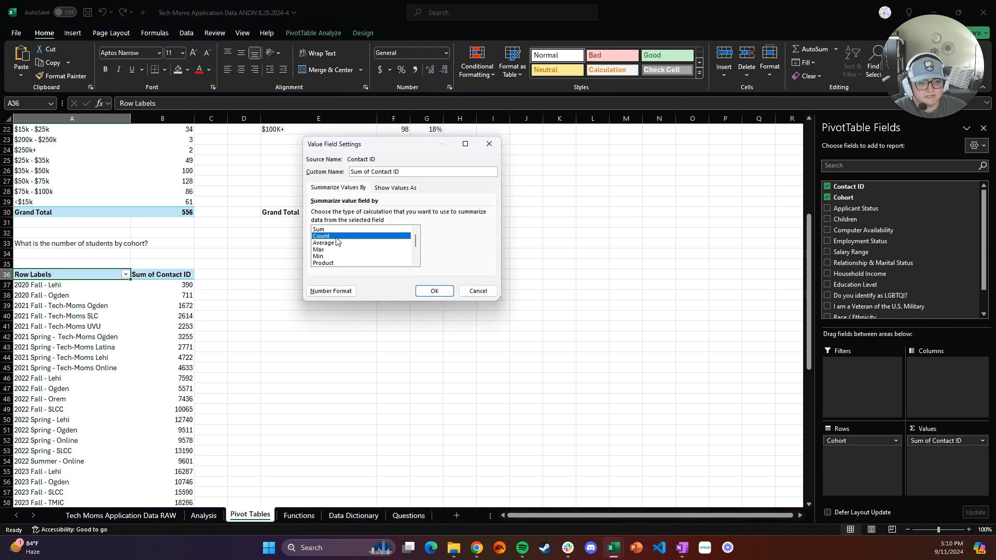
pyautogui.click(428, 293)
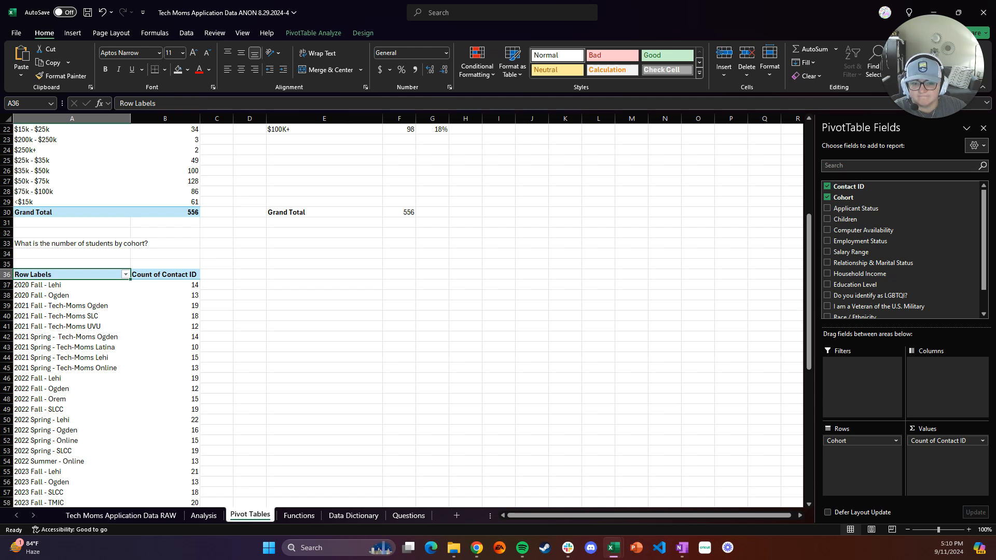
# Add Applicant Status as a report filter and filter it to Assigned Cohort
pyautogui.scroll(-6, 179, 334)
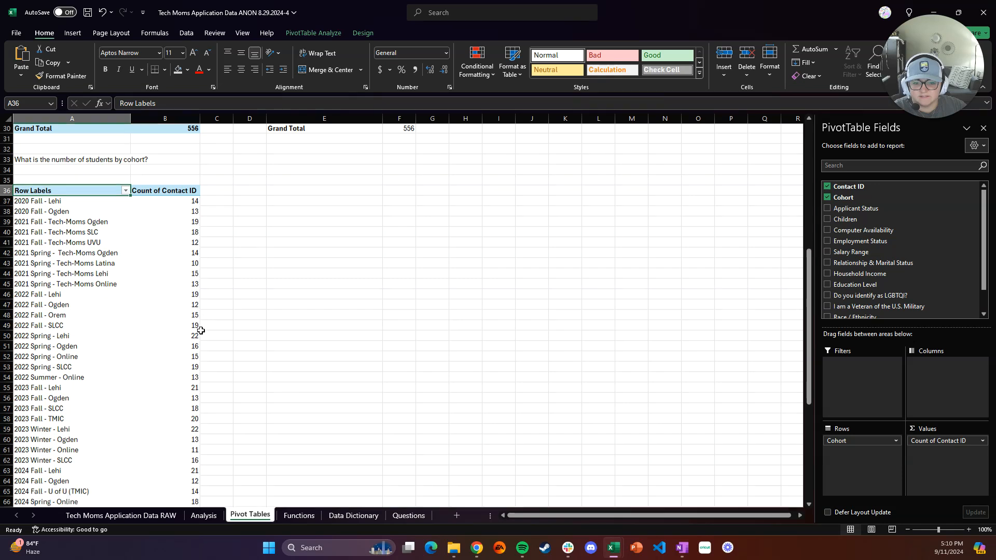
pyautogui.scroll(-6, 179, 334)
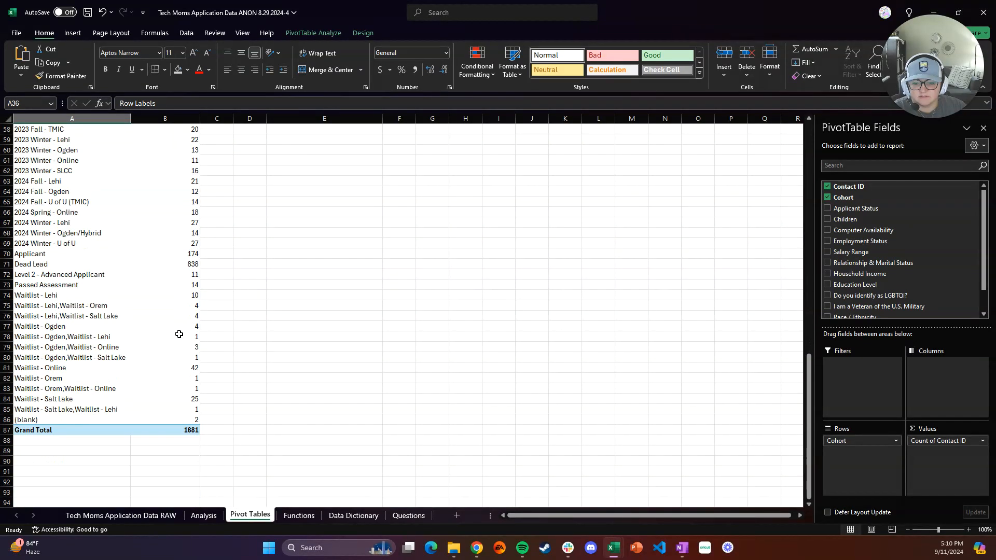
pyautogui.scroll(1, 155, 337)
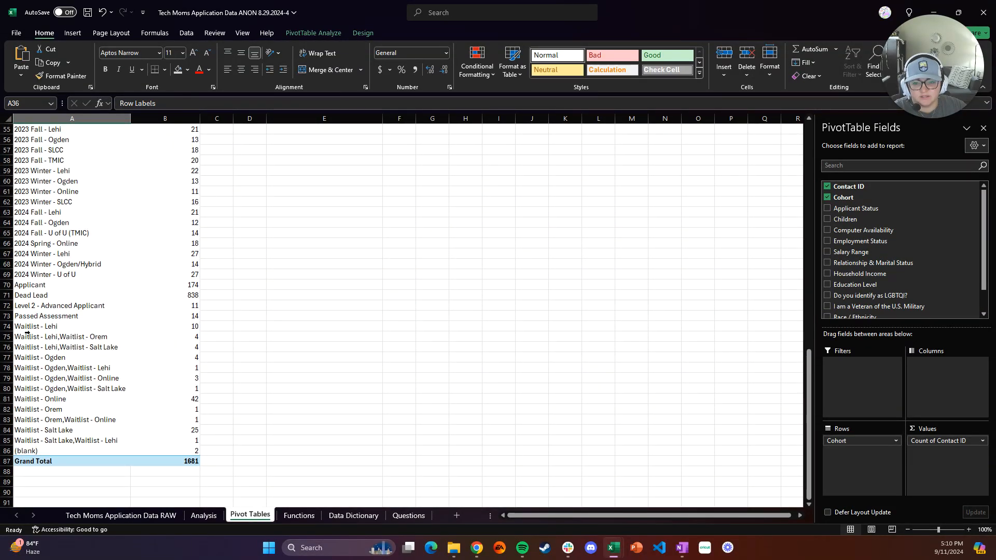
pyautogui.scroll(7, 92, 330)
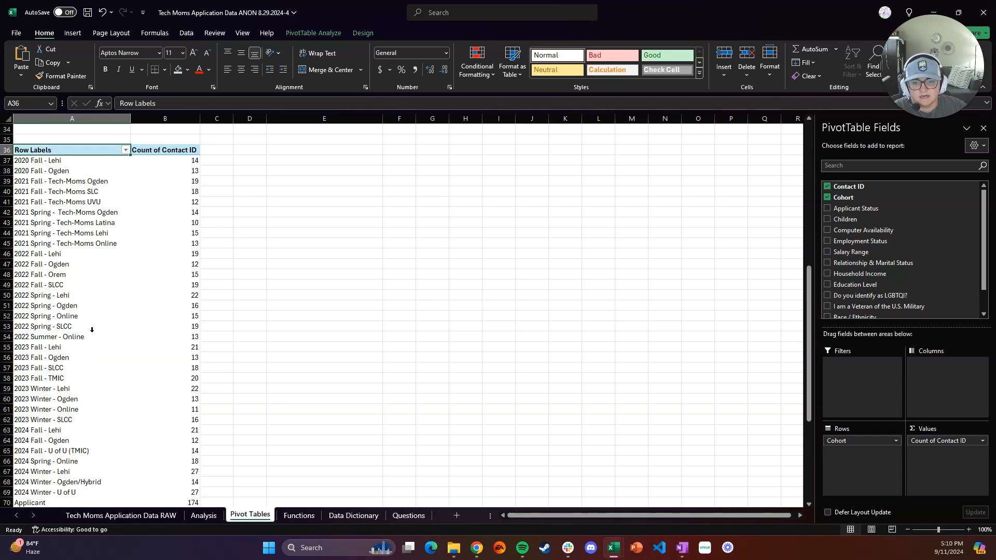
pyautogui.scroll(4, 92, 330)
pyautogui.scroll(-1, 92, 330)
pyautogui.scroll(-2, 92, 330)
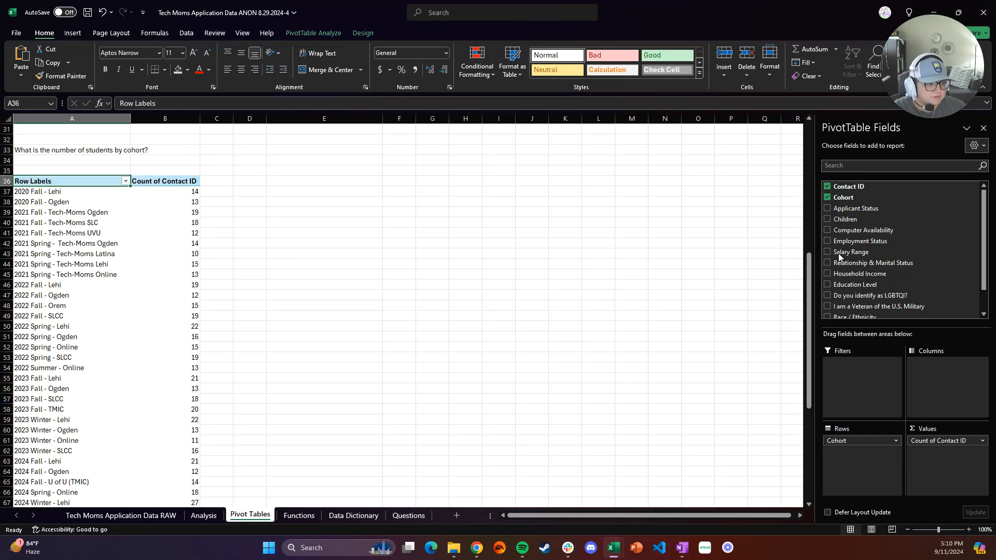
pyautogui.moveTo(871, 209); pyautogui.dragTo(851, 372)
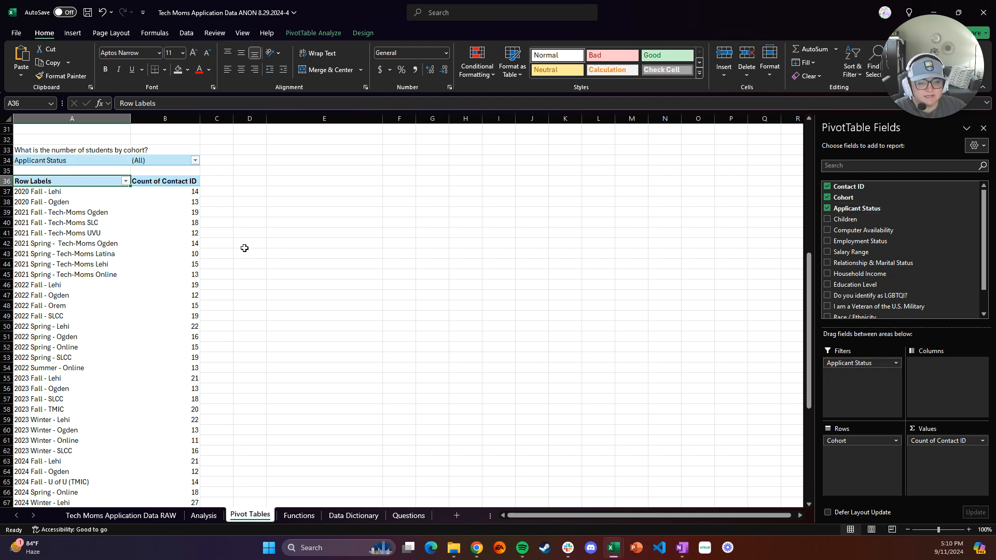
pyautogui.click(195, 162)
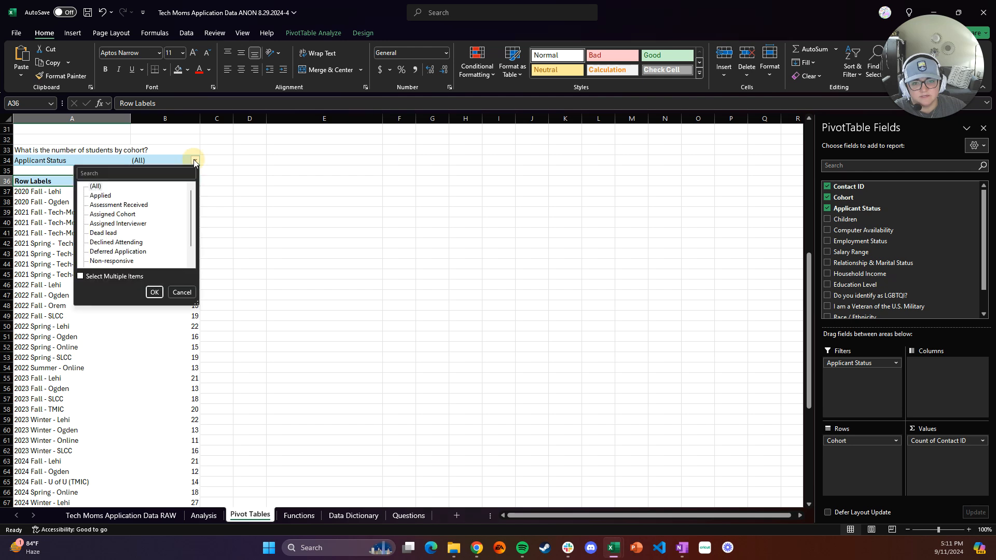
pyautogui.click(110, 215)
pyautogui.click(152, 293)
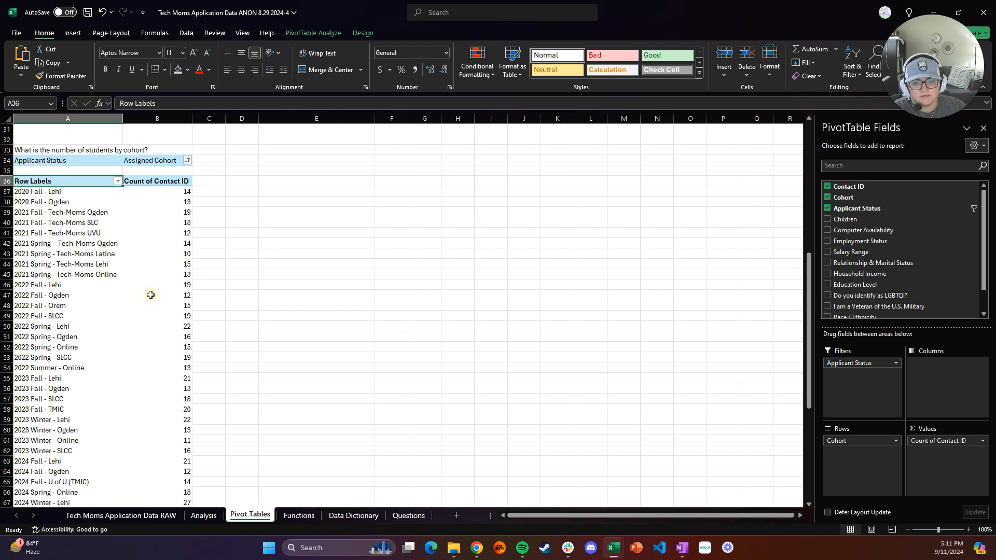
# Copy the question 'What is the education of the applicants who have been assigned a cohort?' from the assignment page and paste it into A74, matching destination formatting
pyautogui.scroll(-2, 101, 316)
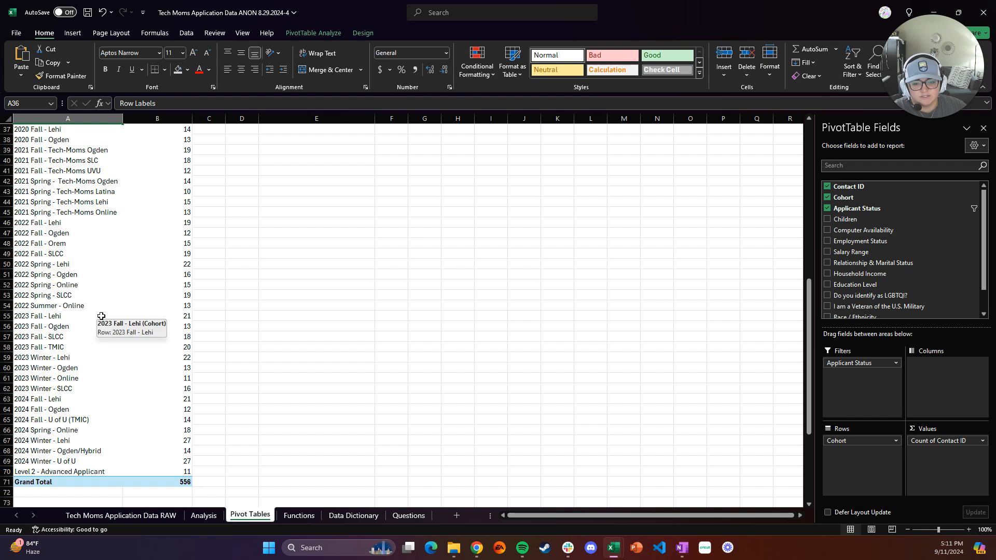
pyautogui.scroll(1, 101, 316)
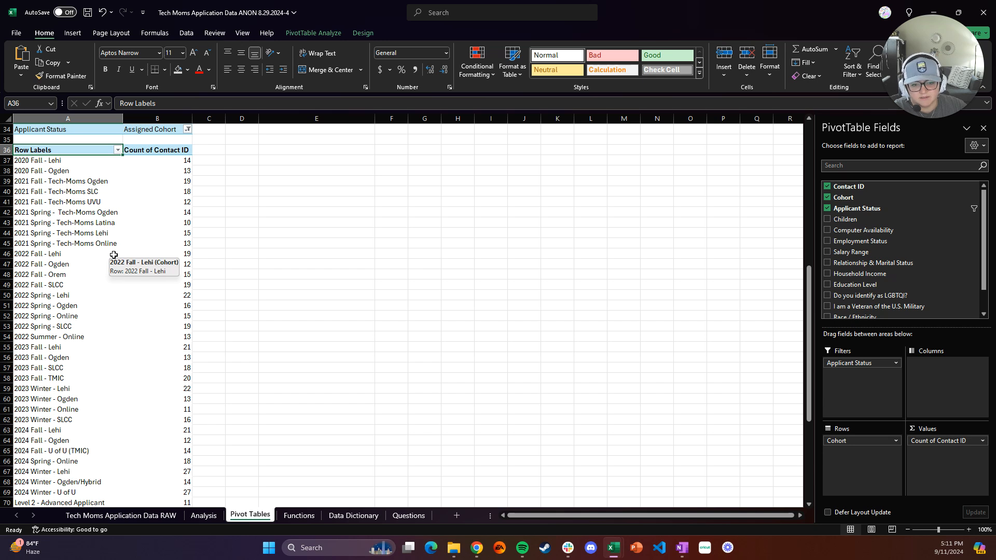
pyautogui.scroll(-1, 114, 255)
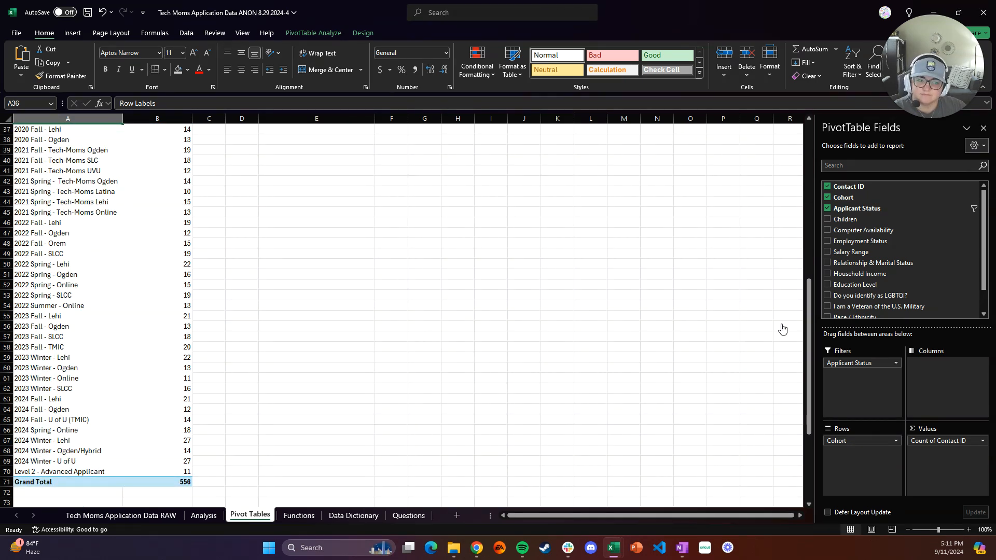
pyautogui.hotkey('alt', 'Tab')
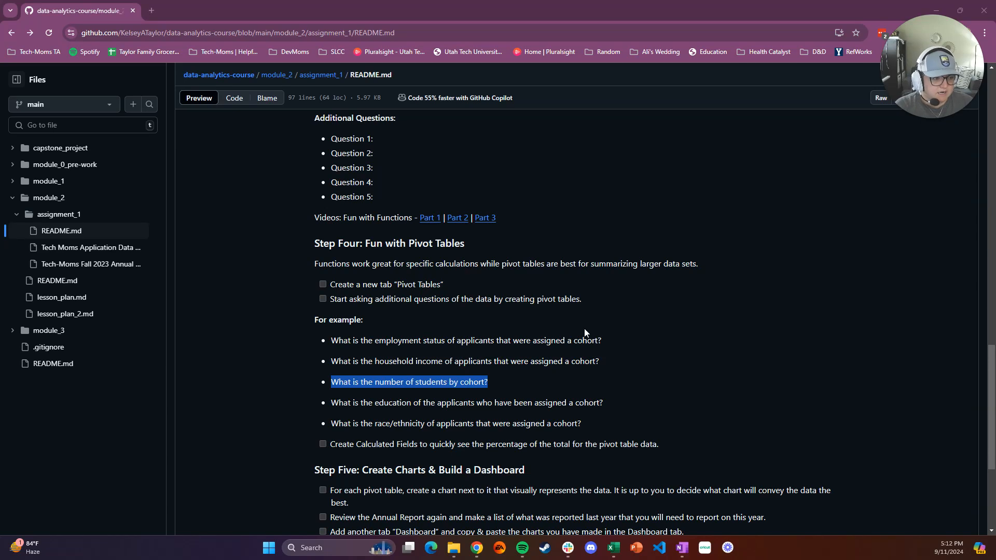
pyautogui.click(618, 406)
pyautogui.moveTo(610, 402); pyautogui.dragTo(320, 403)
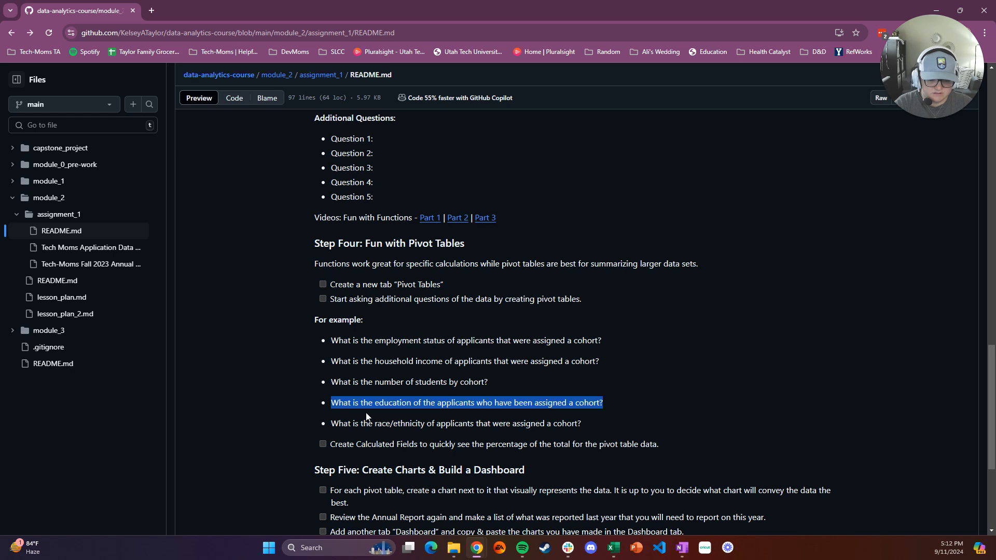
pyautogui.moveTo(613, 548)
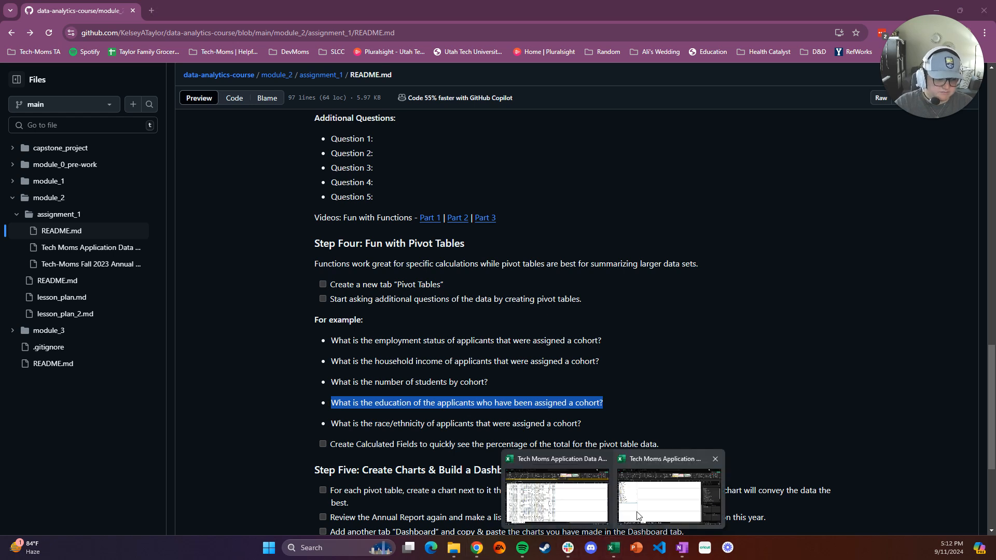
pyautogui.click(638, 517)
pyautogui.click(57, 359)
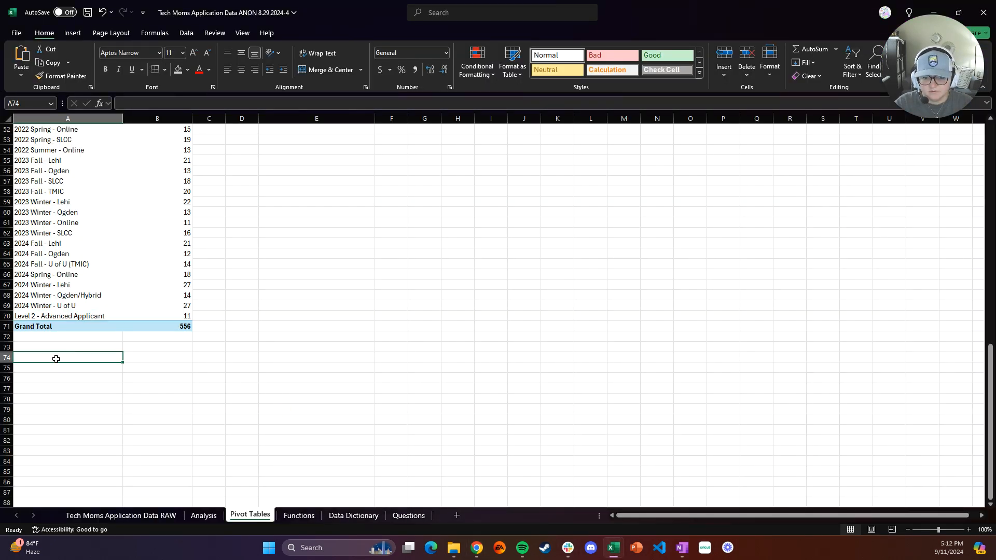
pyautogui.hotkey('ctrl', 'v')
pyautogui.click(141, 395)
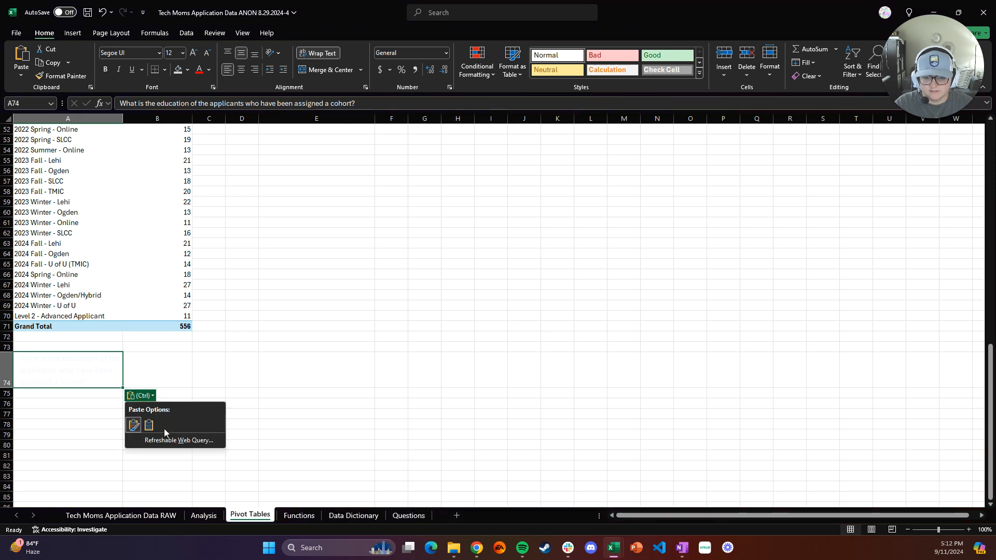
pyautogui.click(148, 421)
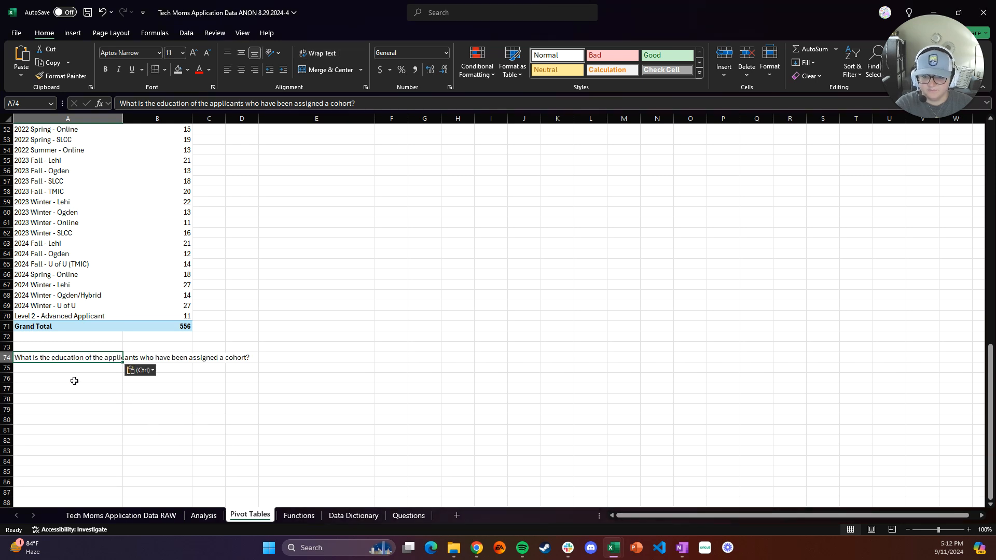
# Insert a new PivotTable from the Analysis sheet's columns A:N, placed on the Pivot Tables sheet at A77
pyautogui.click(205, 515)
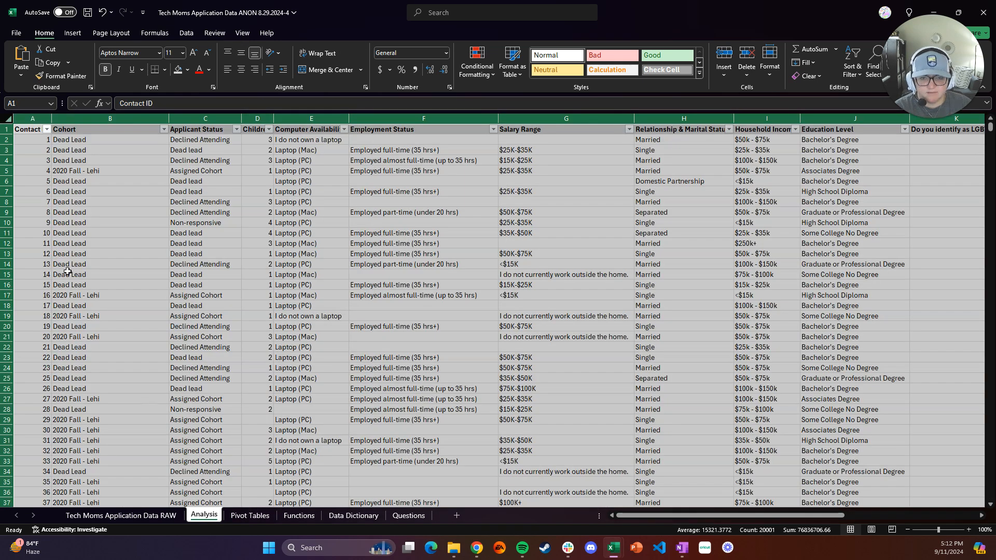
pyautogui.click(69, 32)
pyautogui.click(25, 57)
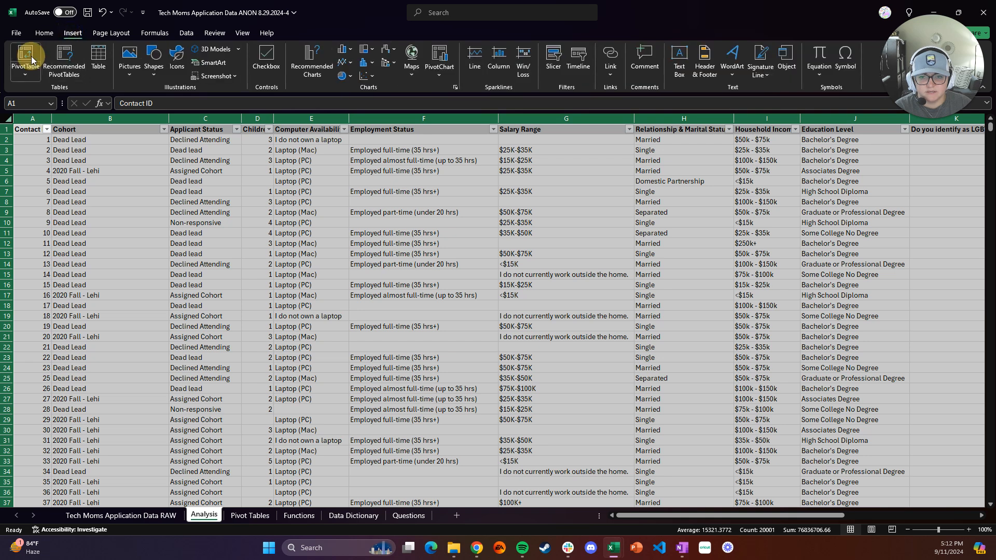
pyautogui.click(317, 242)
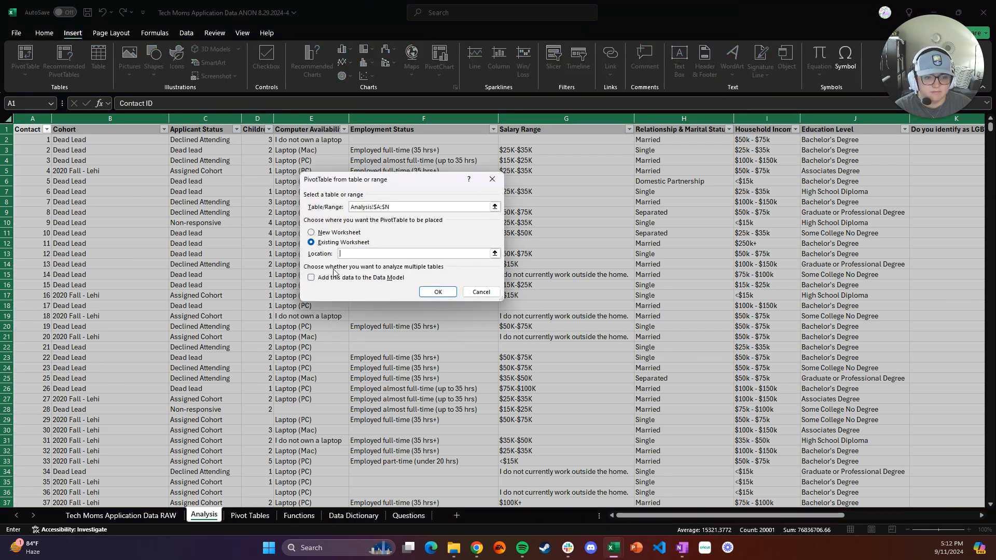
pyautogui.click(250, 515)
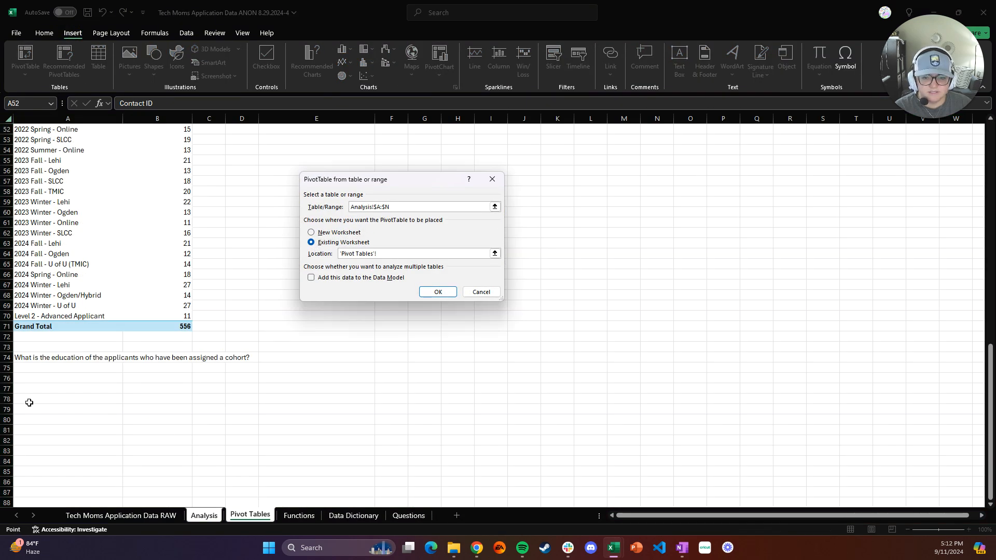
pyautogui.click(43, 390)
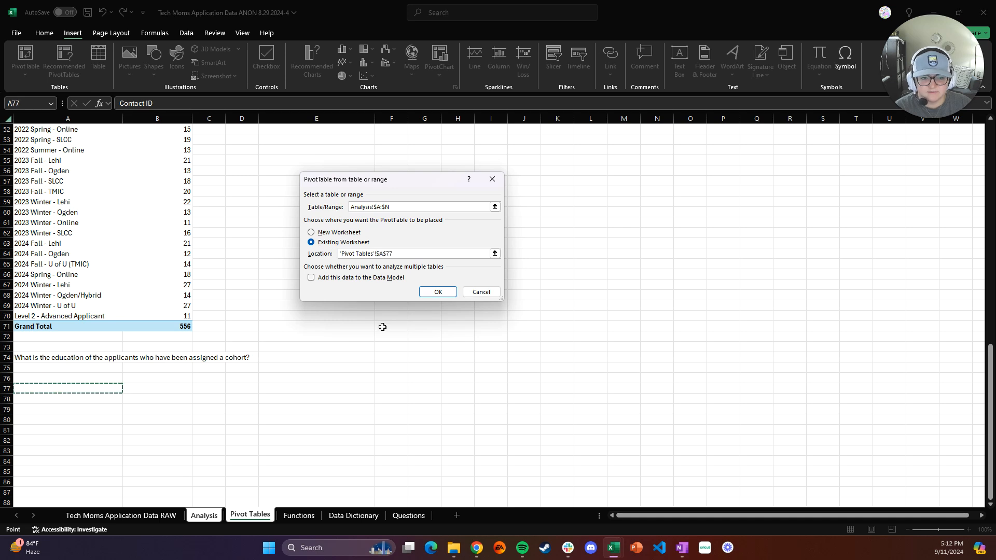
pyautogui.click(438, 292)
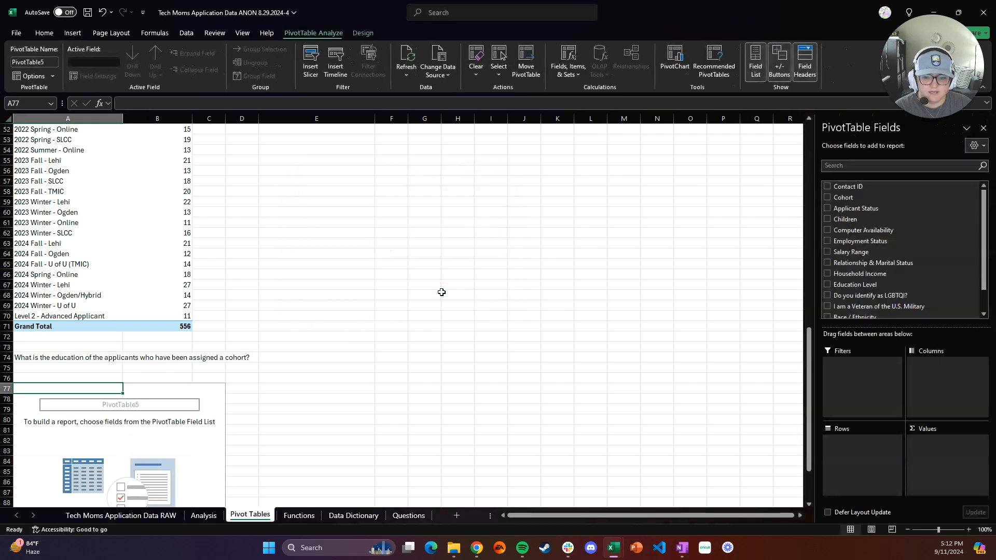
# Put Education Level in the pivot's Rows and Contact ID in Values, summarized as Count
pyautogui.scroll(-2, 203, 380)
pyautogui.scroll(-2, 204, 380)
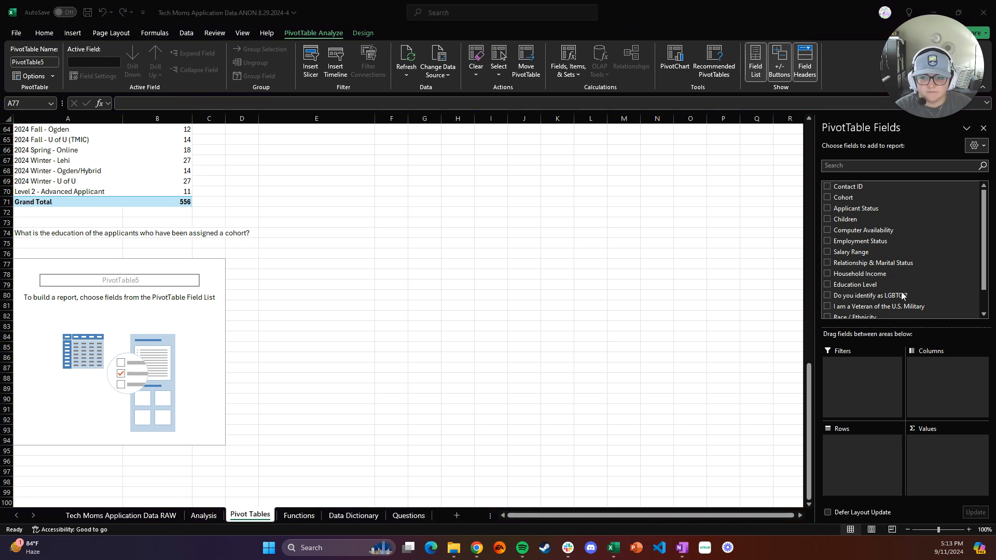
pyautogui.click(853, 285)
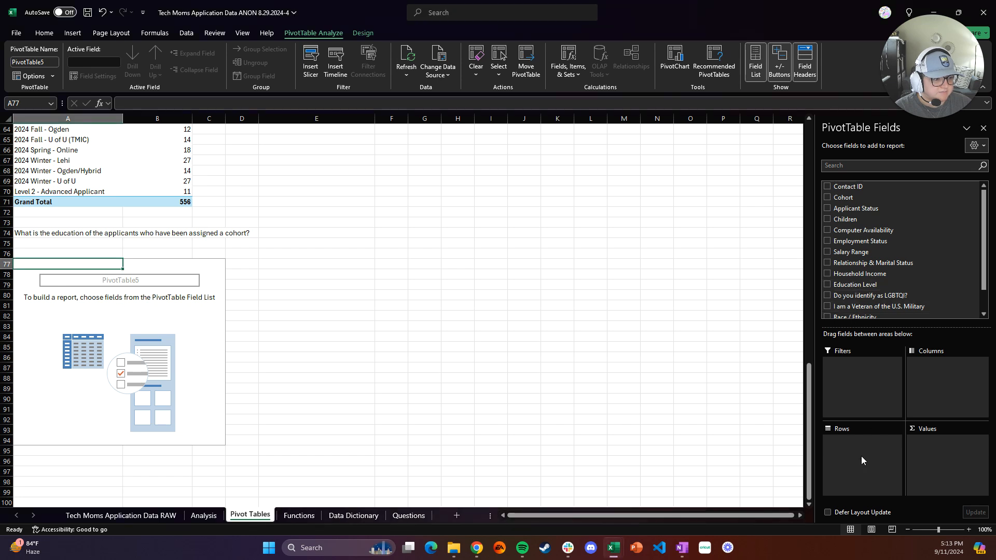
pyautogui.moveTo(856, 285); pyautogui.dragTo(863, 445)
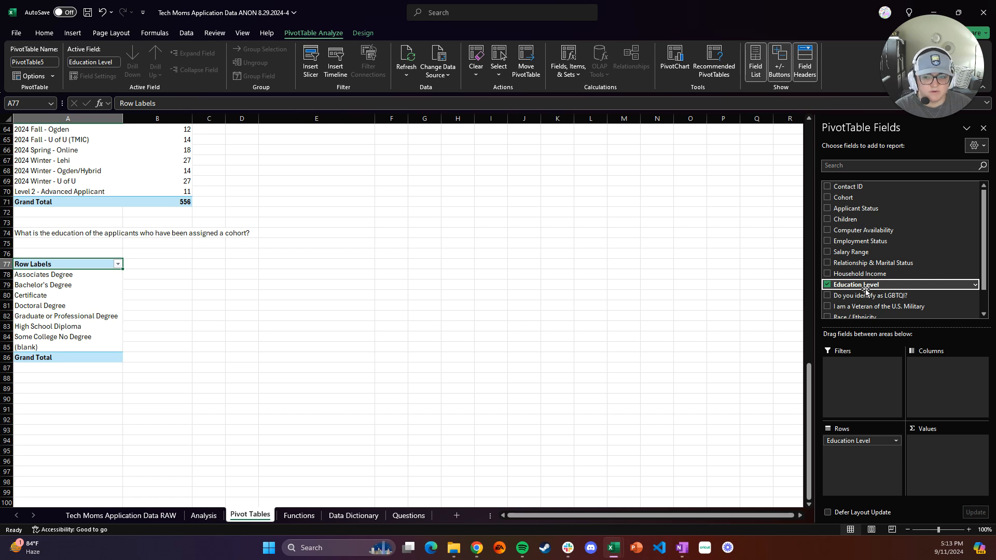
pyautogui.moveTo(851, 187); pyautogui.dragTo(943, 446)
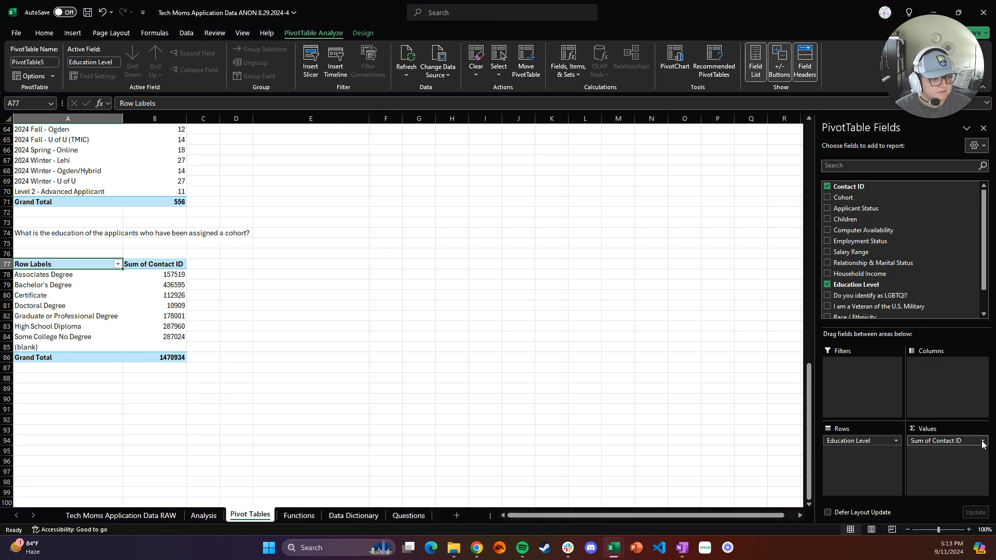
pyautogui.click(924, 440)
pyautogui.click(928, 429)
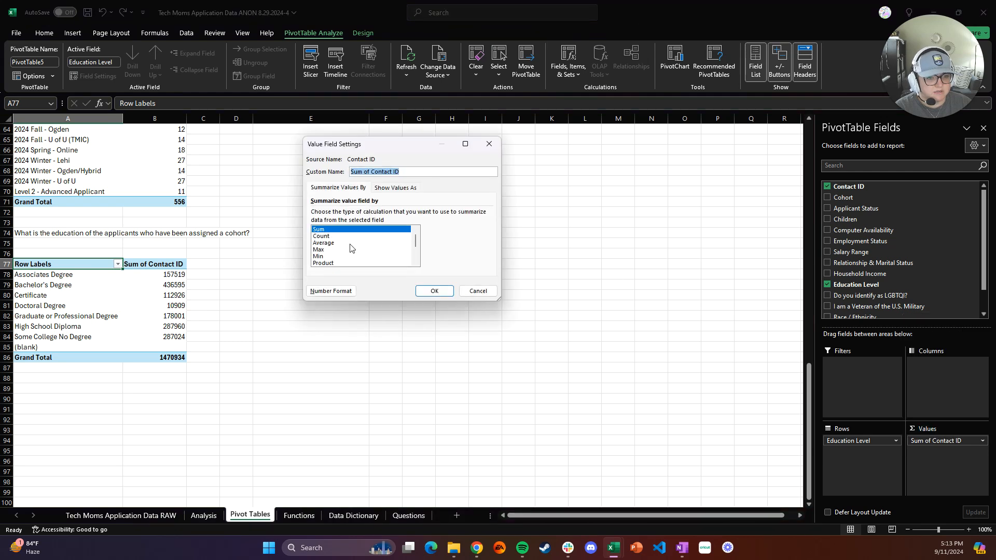
pyautogui.click(347, 238)
pyautogui.click(434, 290)
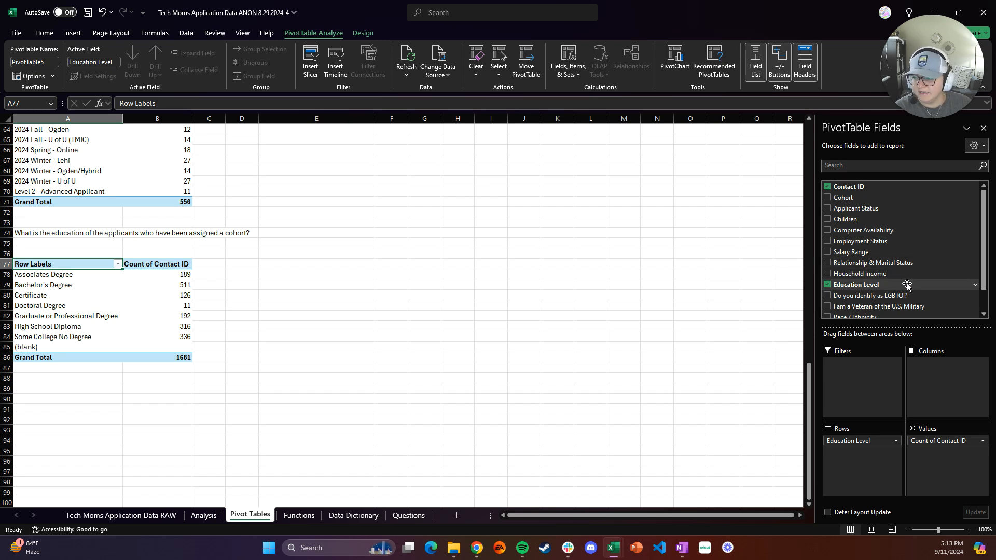
# Add Applicant Status as a report filter and filter it to Assigned Cohort
pyautogui.moveTo(857, 208); pyautogui.dragTo(863, 379)
pyautogui.click(188, 243)
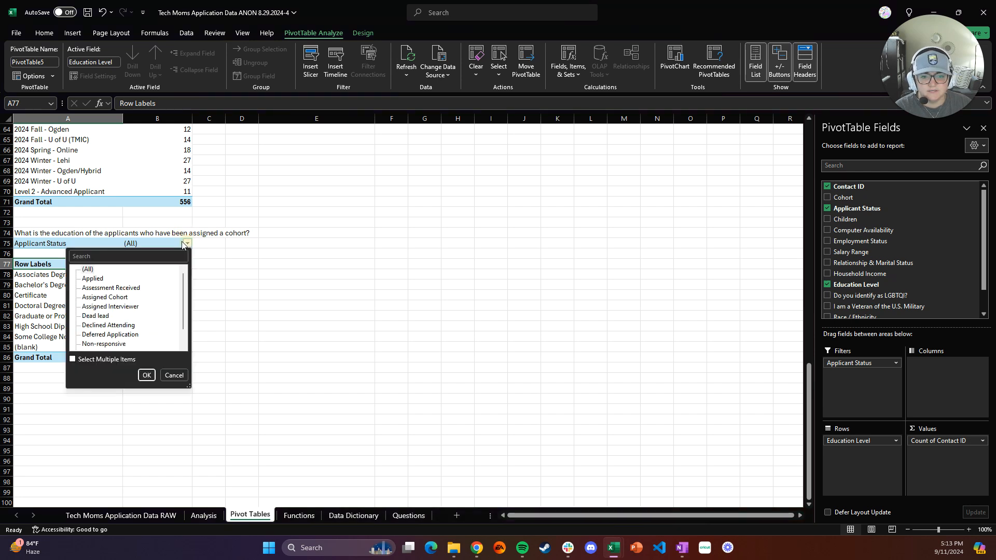
pyautogui.click(106, 299)
pyautogui.click(146, 375)
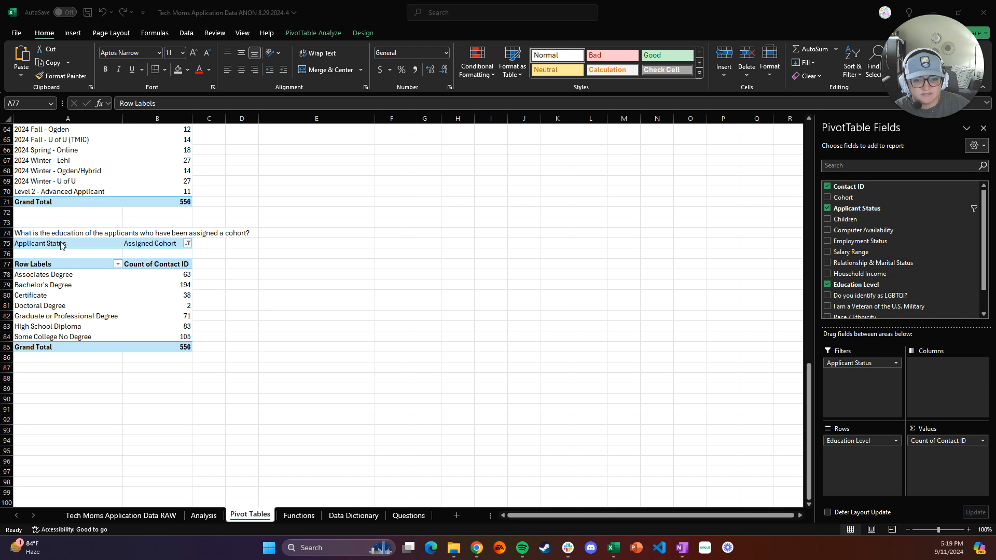
# Review the Applicant Status filter's selected item without changing it
pyautogui.click(224, 339)
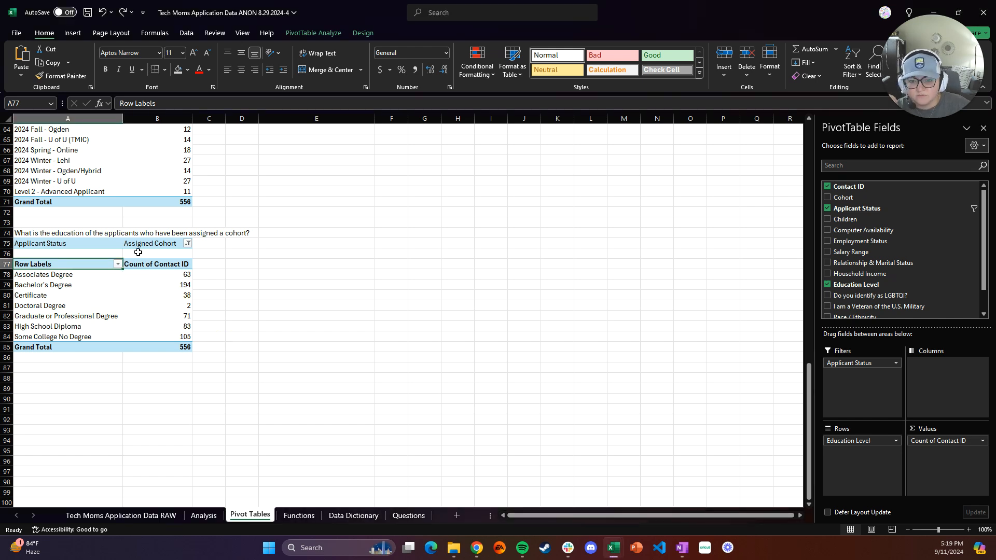
pyautogui.click(87, 245)
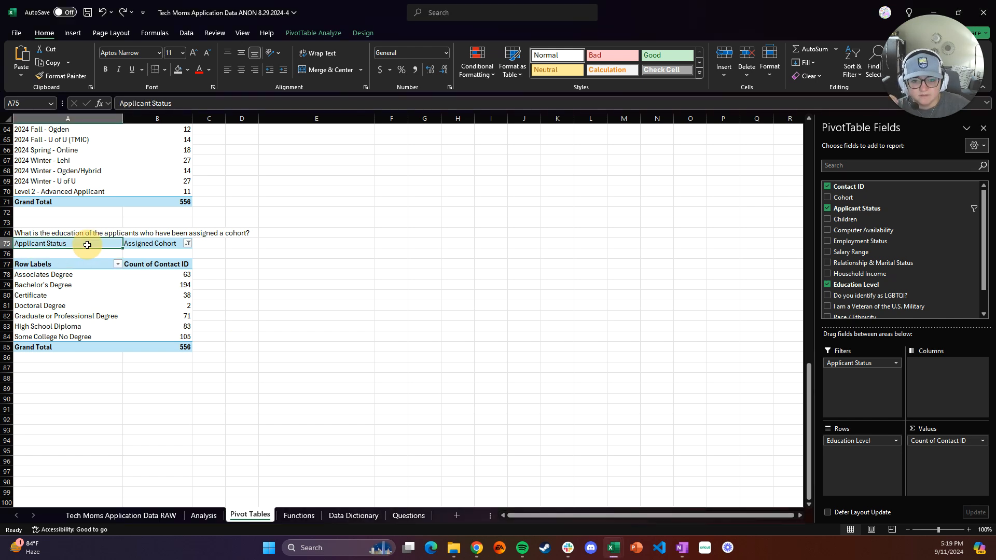
pyautogui.click(188, 244)
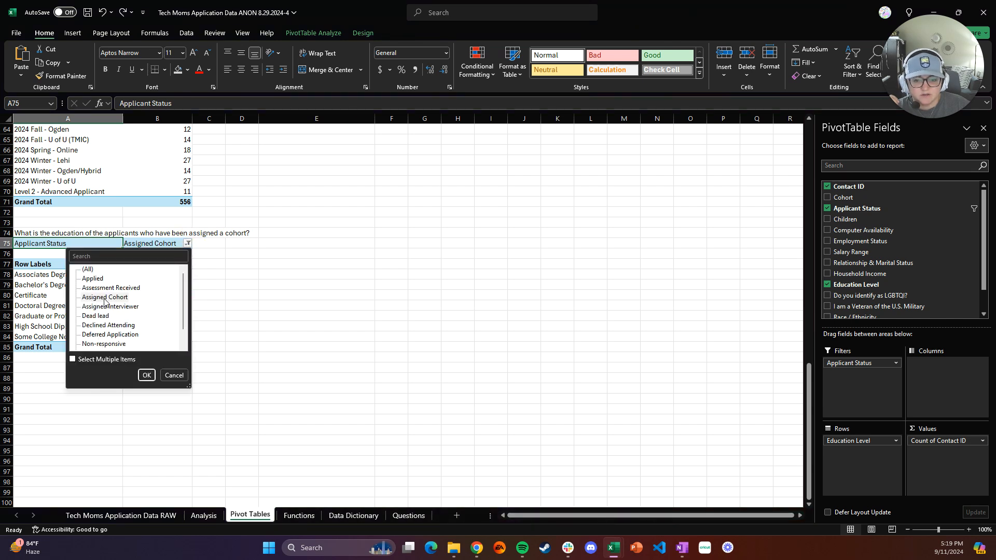
pyautogui.click(170, 378)
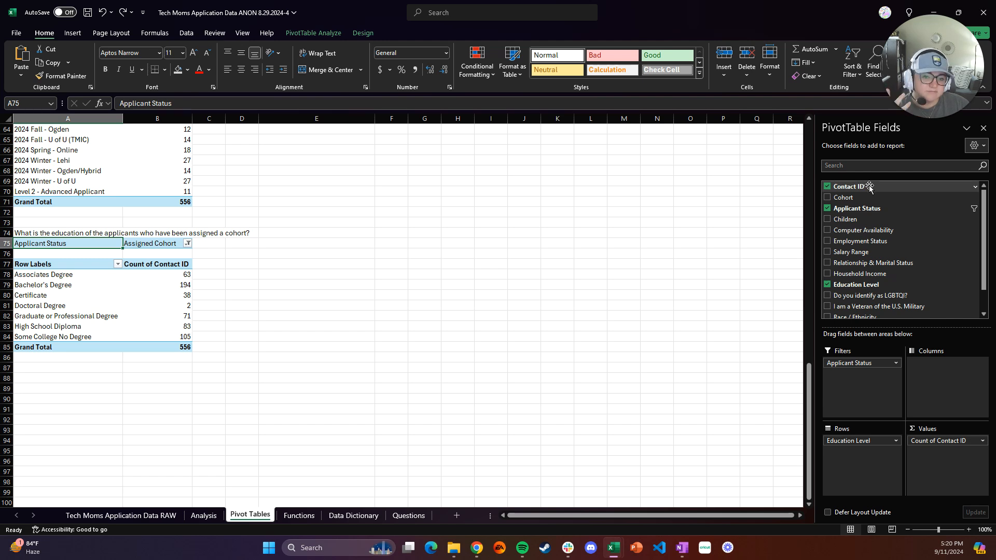
# Add Contact ID to the pivot's Values a second time, summarized as Count and shown as % of Grand Total
pyautogui.moveTo(870, 187); pyautogui.dragTo(937, 467)
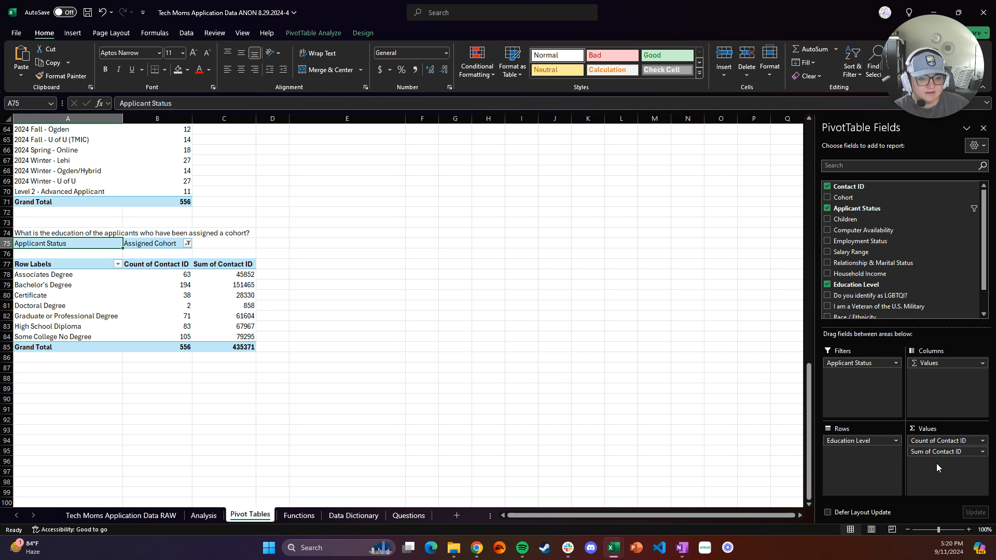
pyautogui.click(984, 454)
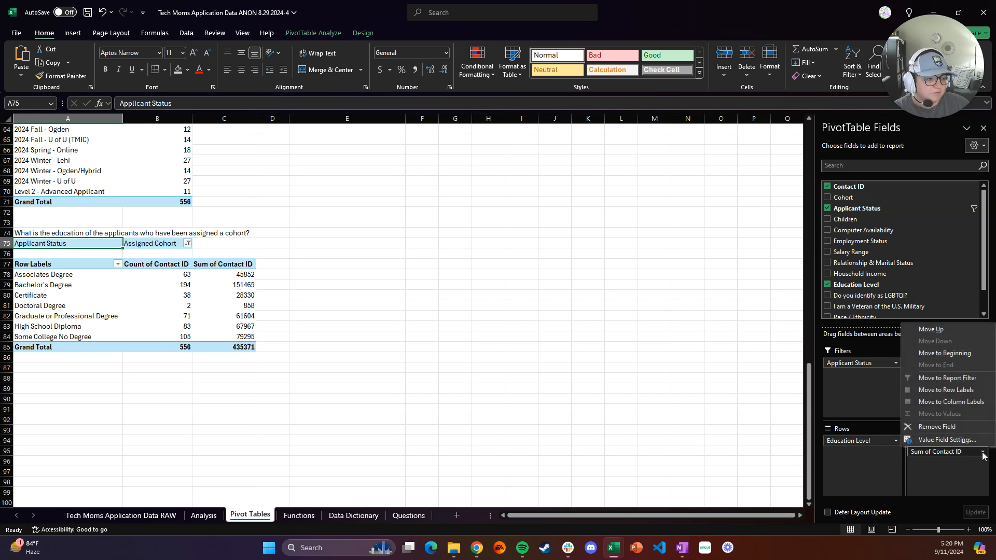
pyautogui.click(947, 440)
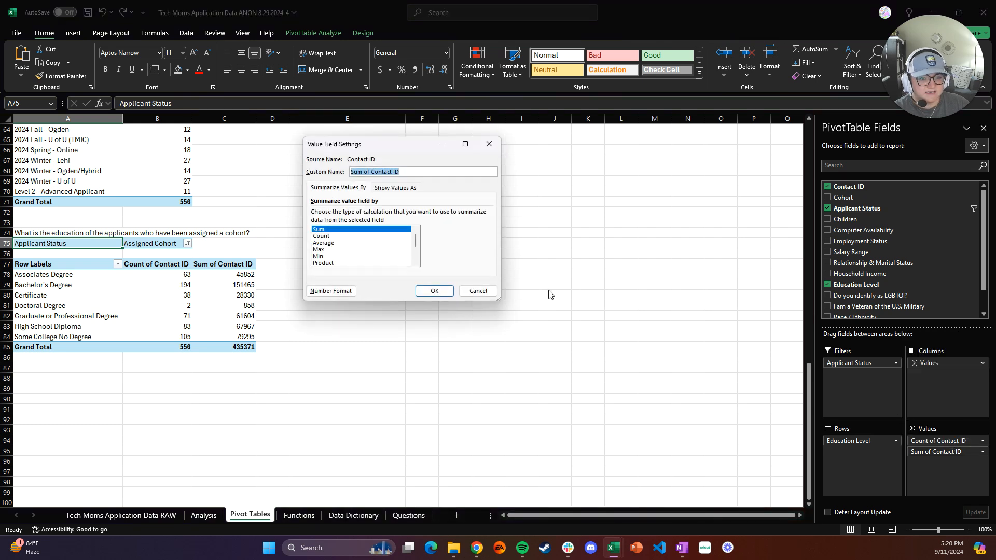
pyautogui.click(330, 237)
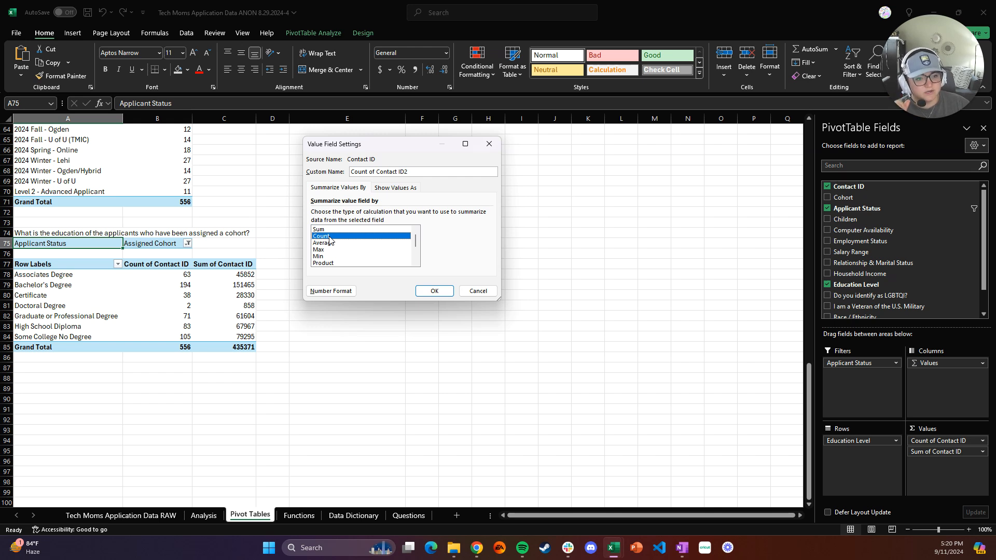
pyautogui.click(386, 189)
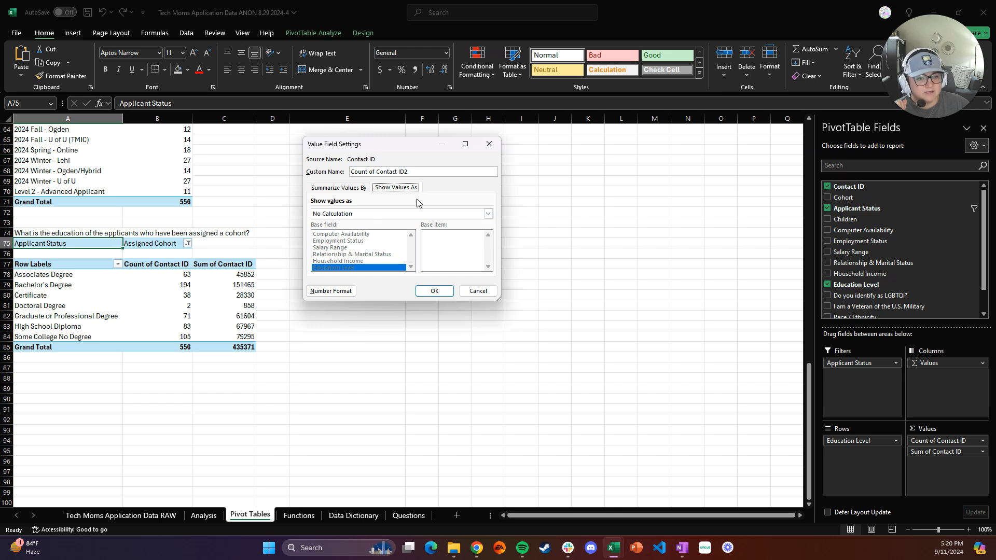
pyautogui.click(342, 189)
pyautogui.click(419, 189)
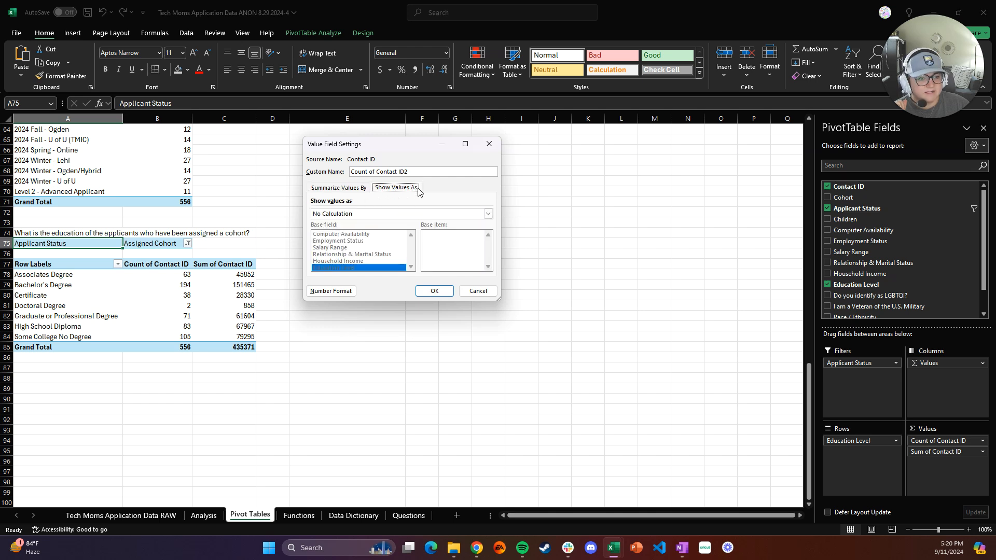
pyautogui.click(398, 216)
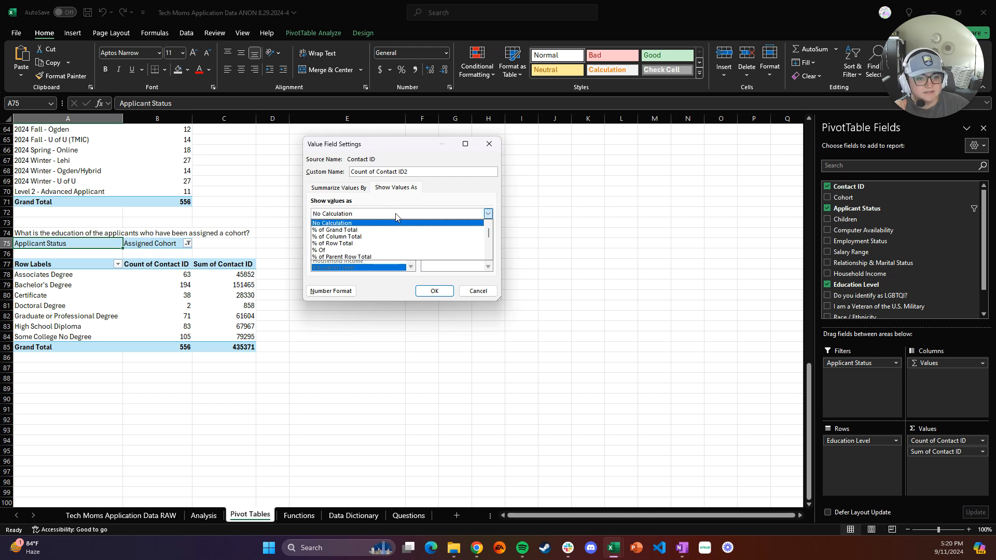
pyautogui.click(363, 231)
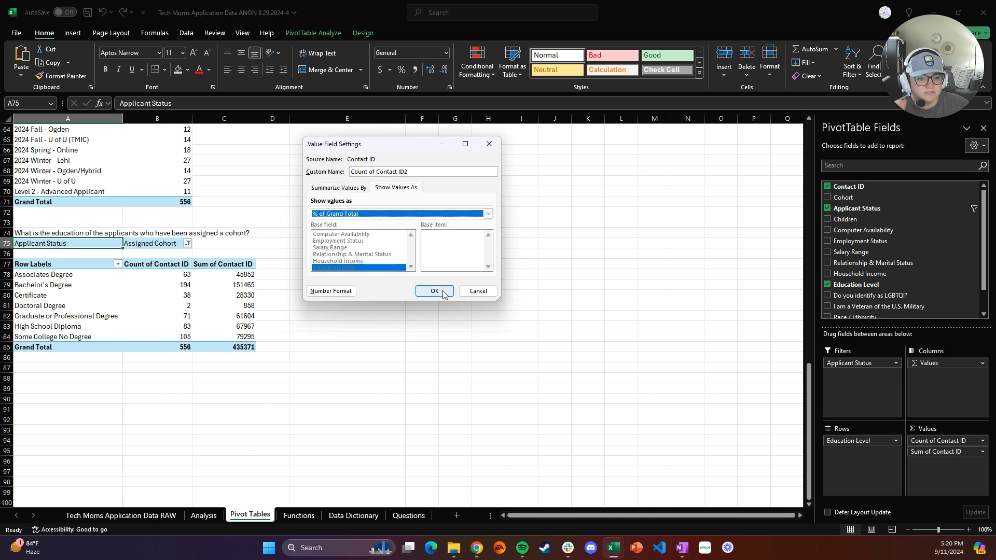
pyautogui.click(434, 291)
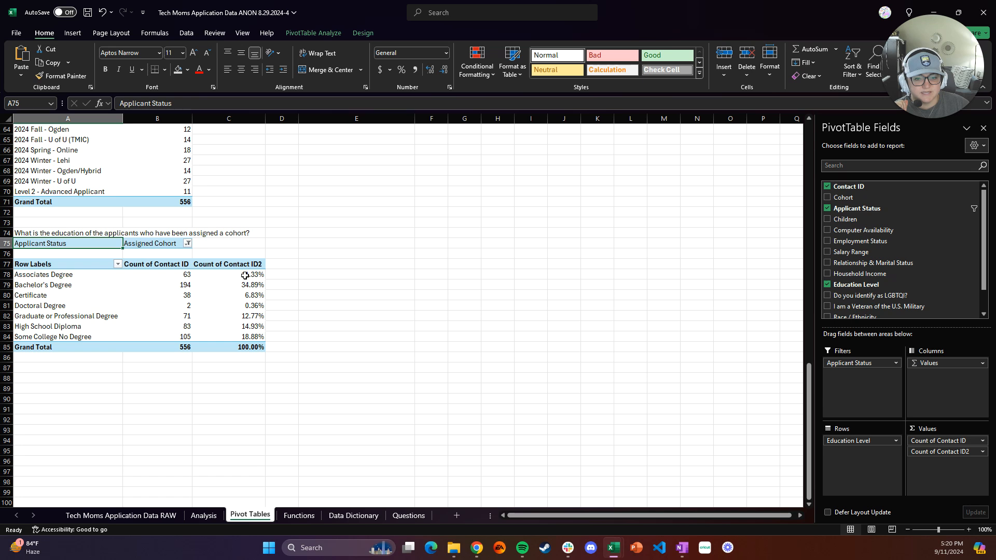
# Decrease the decimal places of the percentage values in C78:C85 to whole percents
pyautogui.moveTo(245, 276)
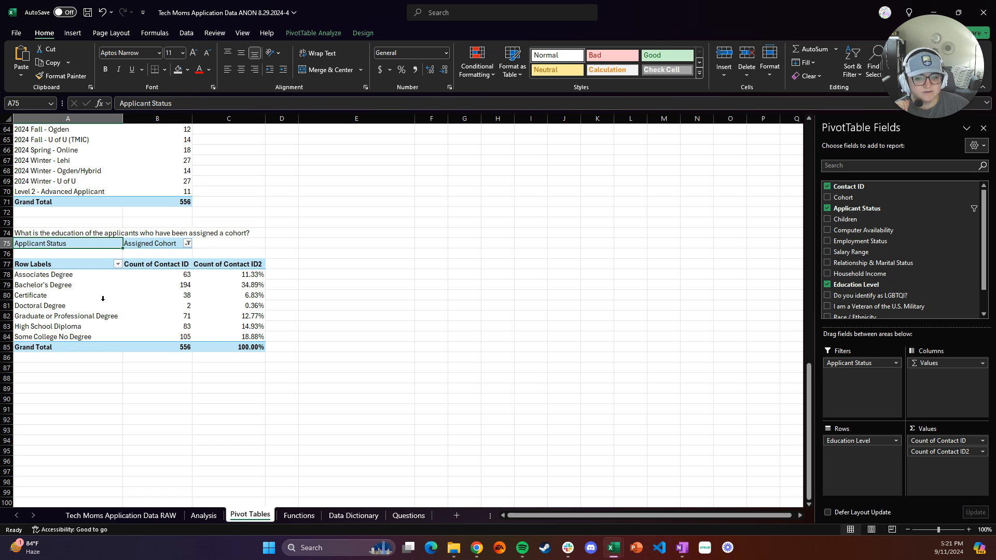
pyautogui.click(245, 273)
pyautogui.moveTo(245, 273); pyautogui.dragTo(243, 344)
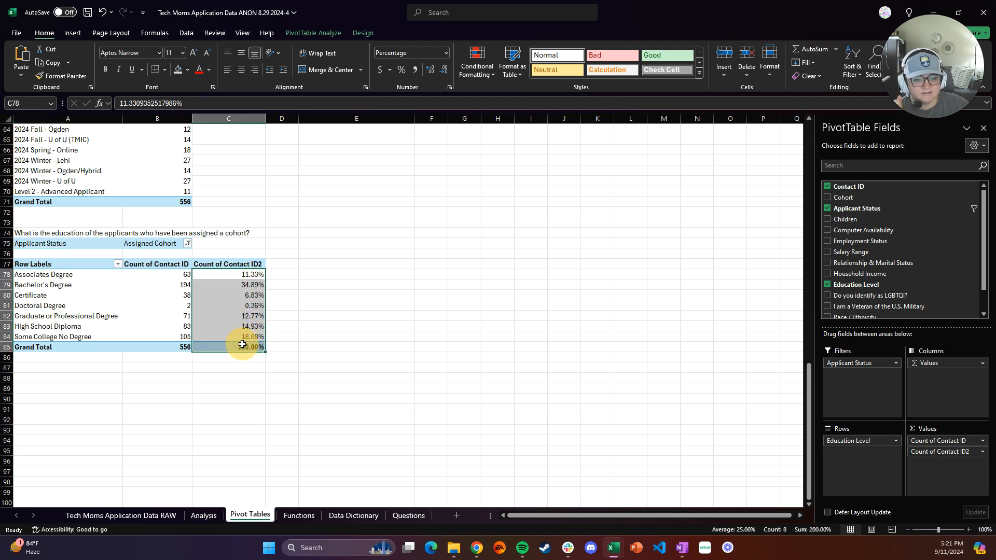
pyautogui.click(446, 70)
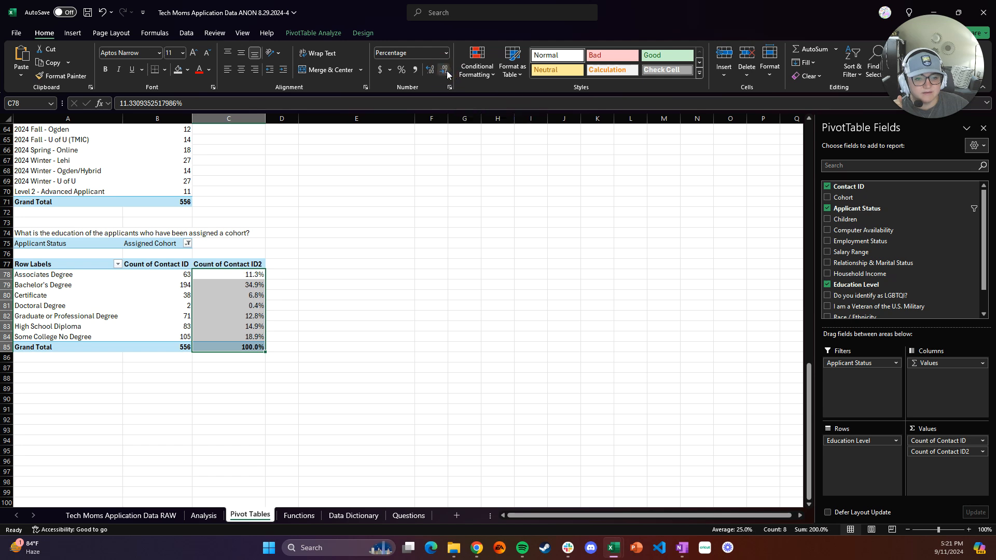
pyautogui.click(446, 71)
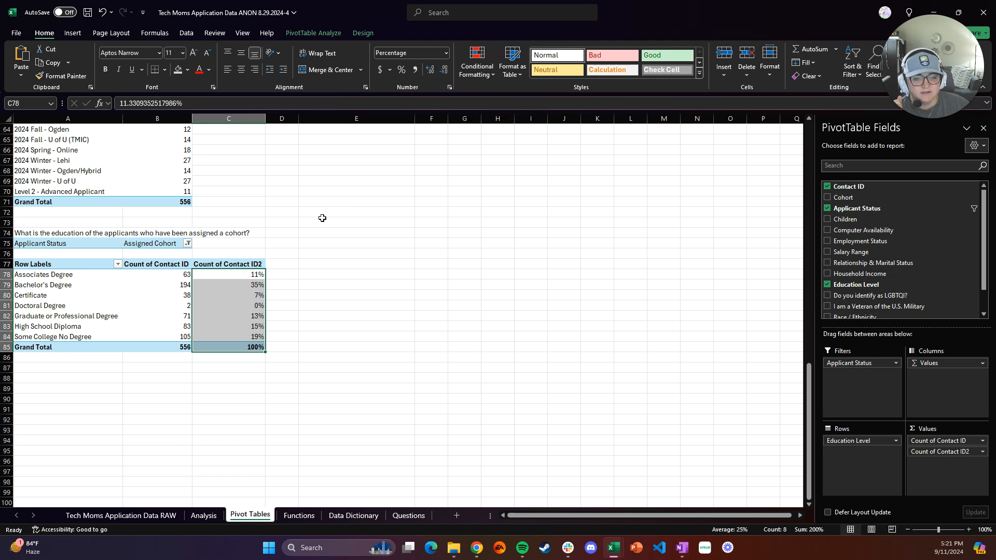
pyautogui.click(278, 265)
pyautogui.click(254, 275)
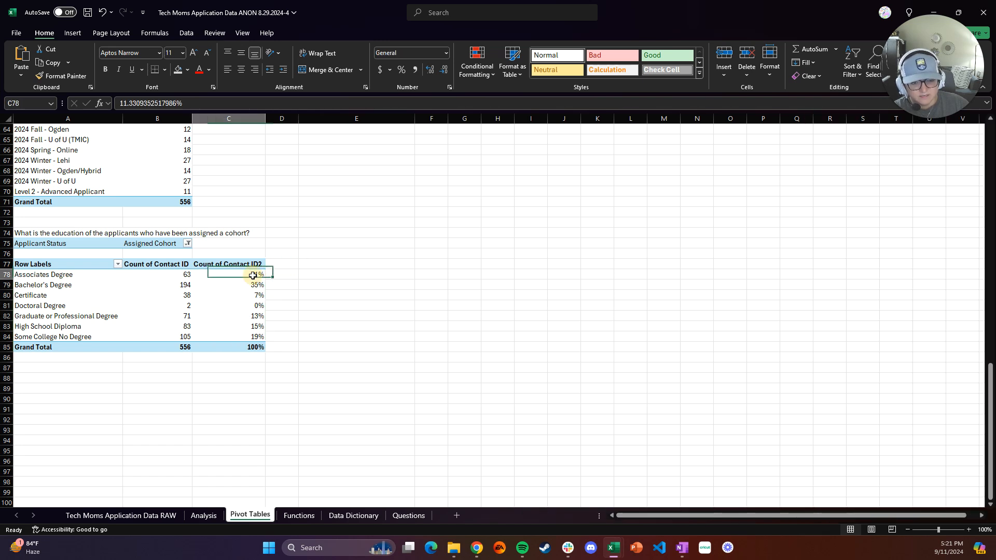
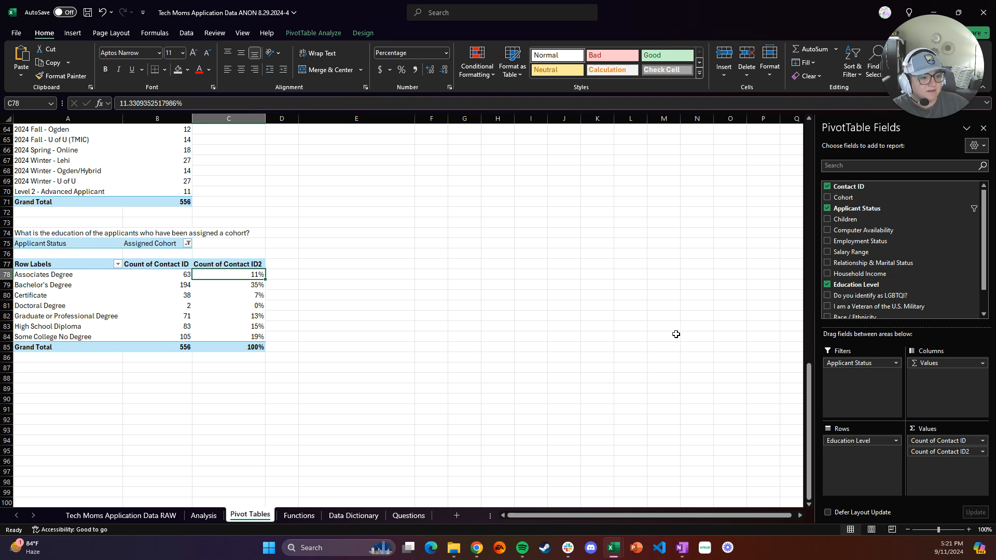
# Copy the education pivot table with its filter to E75 and autofit the pasted columns
pyautogui.click(465, 336)
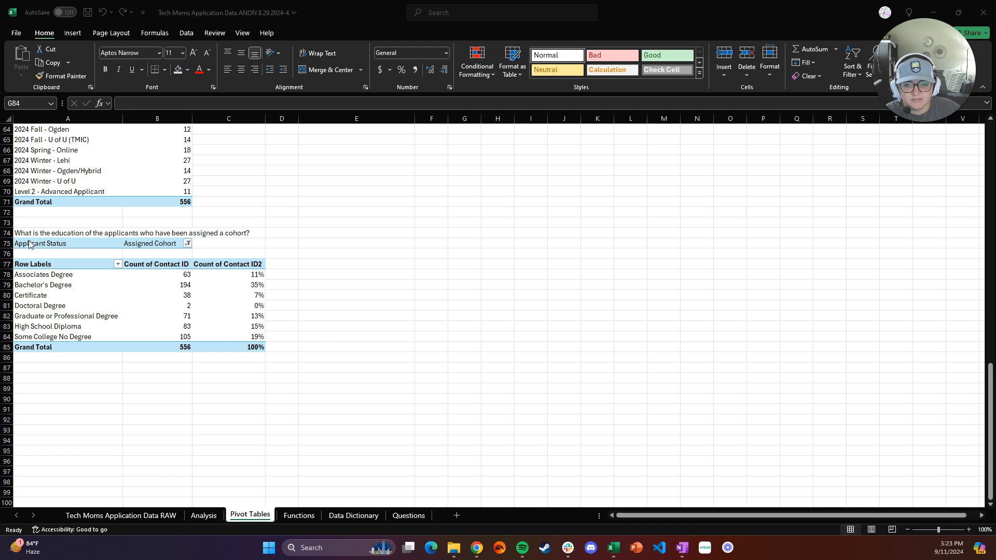
pyautogui.click(73, 370)
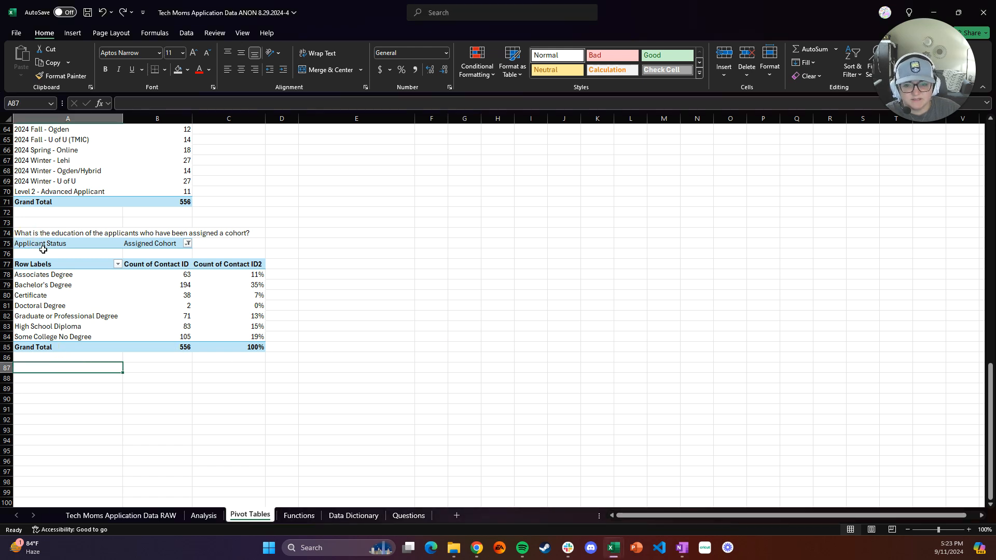
pyautogui.moveTo(23, 244); pyautogui.dragTo(252, 350)
pyautogui.hotkey('ctrl', 'c')
pyautogui.click(356, 246)
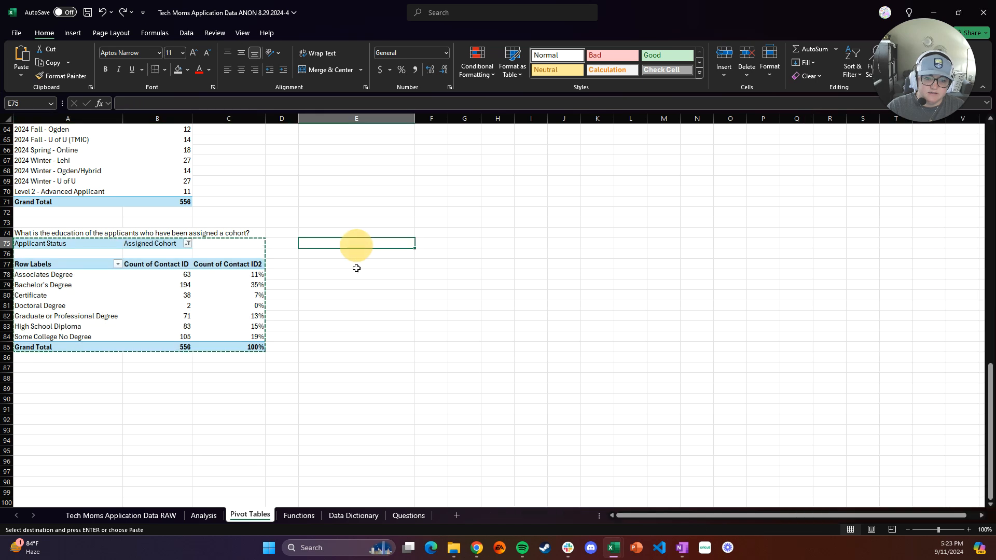
pyautogui.hotkey('ctrl', 'v')
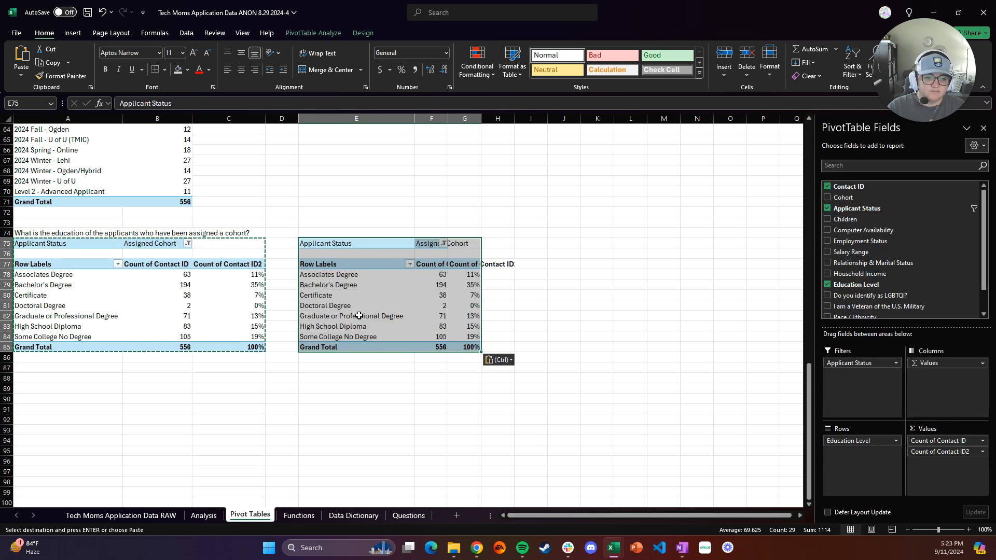
pyautogui.doubleClick(447, 121)
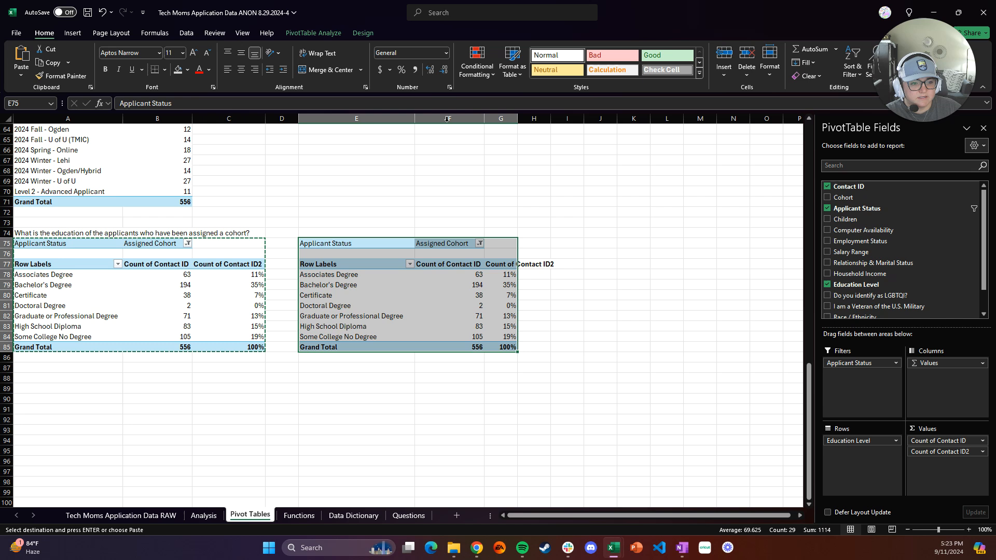
pyautogui.doubleClick(518, 118)
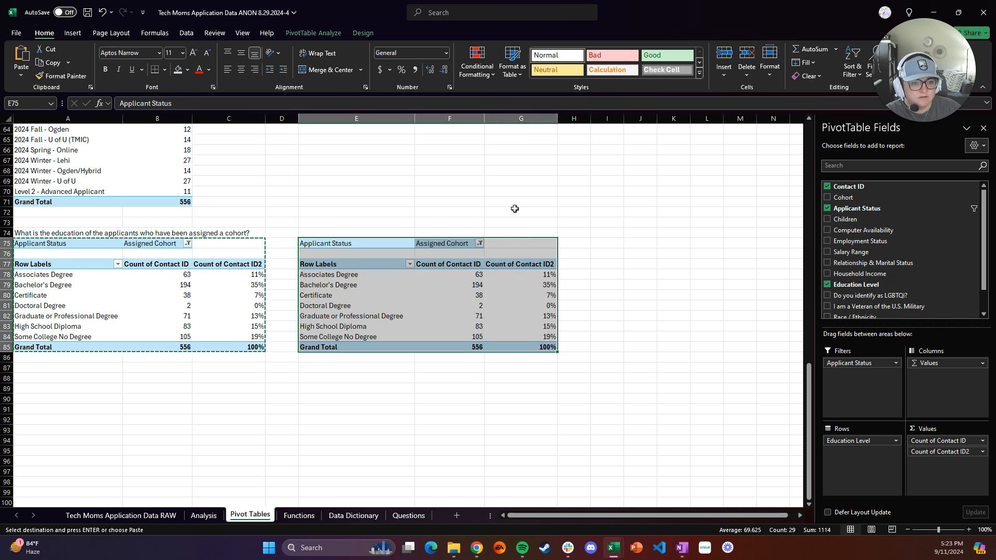
pyautogui.click(513, 232)
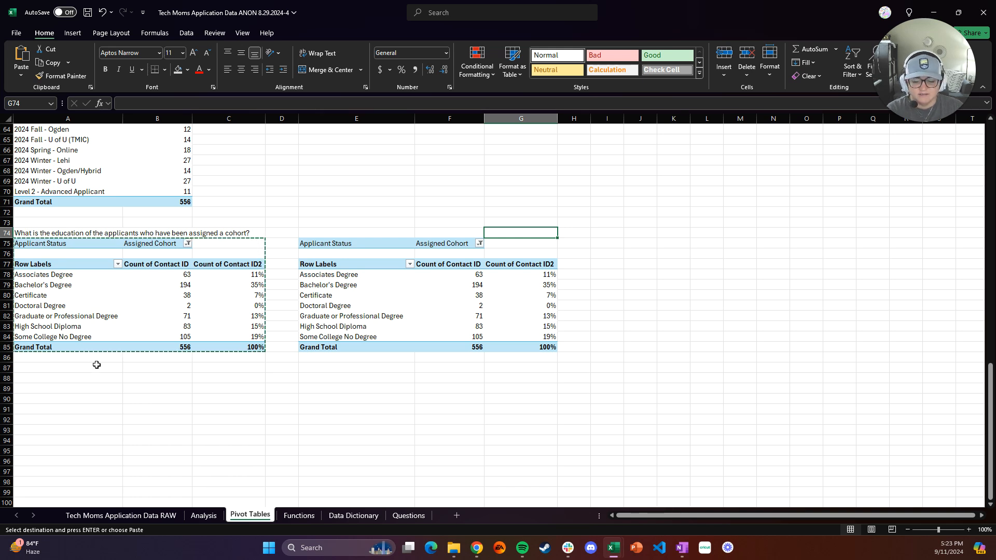
pyautogui.press('Escape')
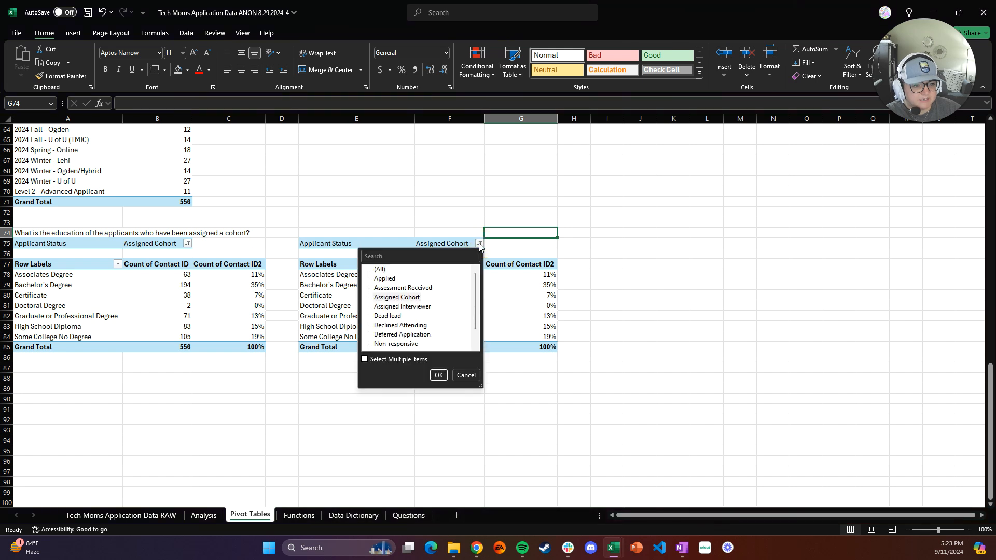
# Filter the copied pivot's Applicant Status to Dead lead and compare its education percentages with the assigned-cohort table
pyautogui.click(399, 316)
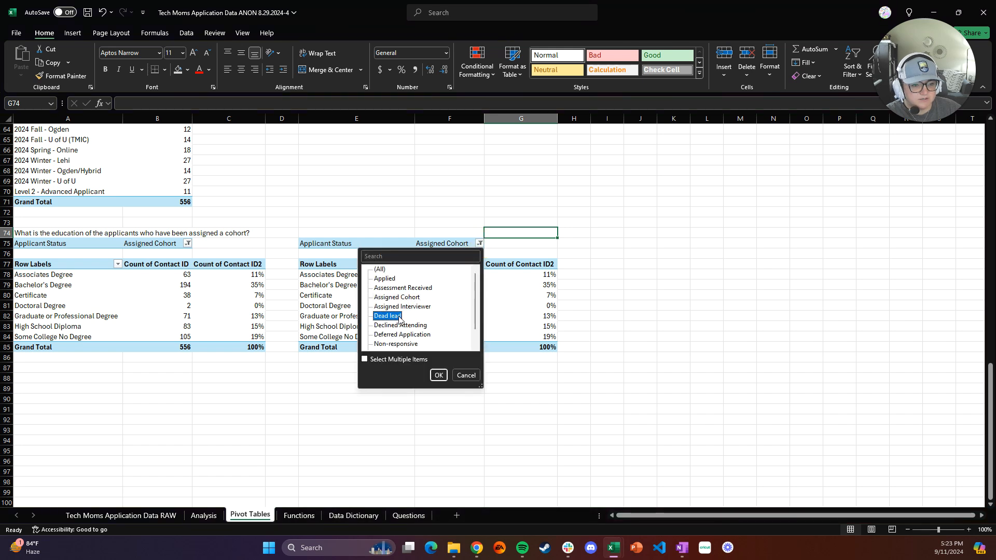
pyautogui.click(439, 375)
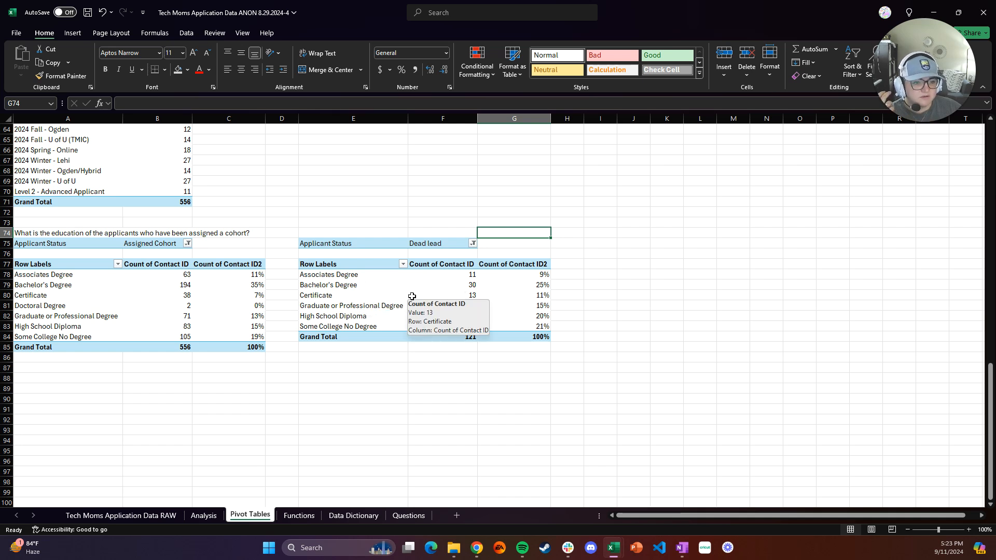
pyautogui.click(527, 294)
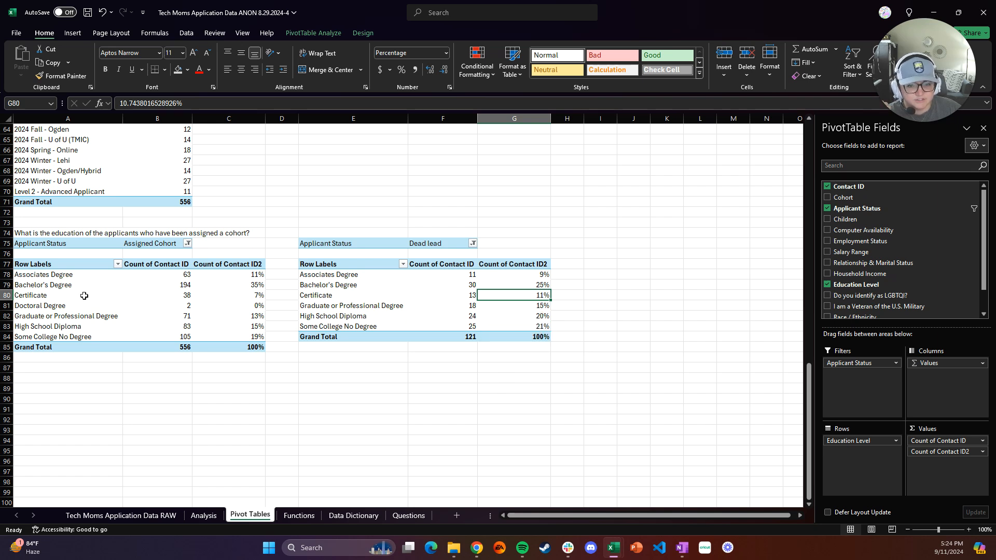
pyautogui.click(243, 298)
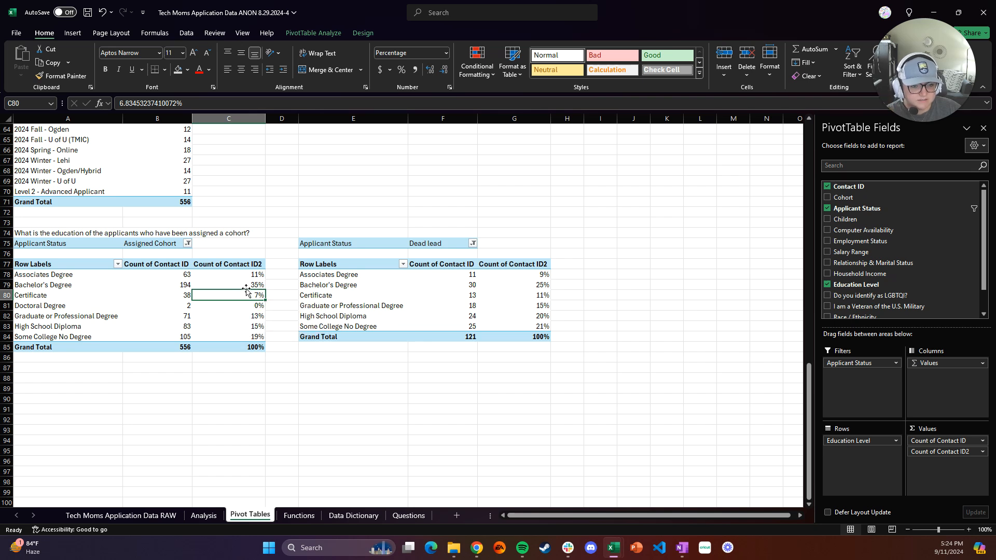
pyautogui.click(246, 286)
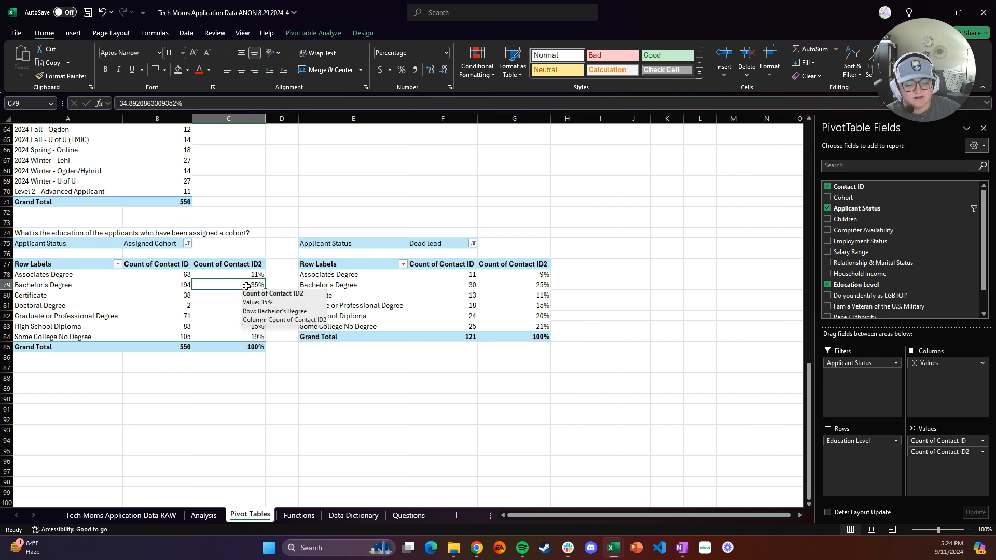
pyautogui.click(525, 286)
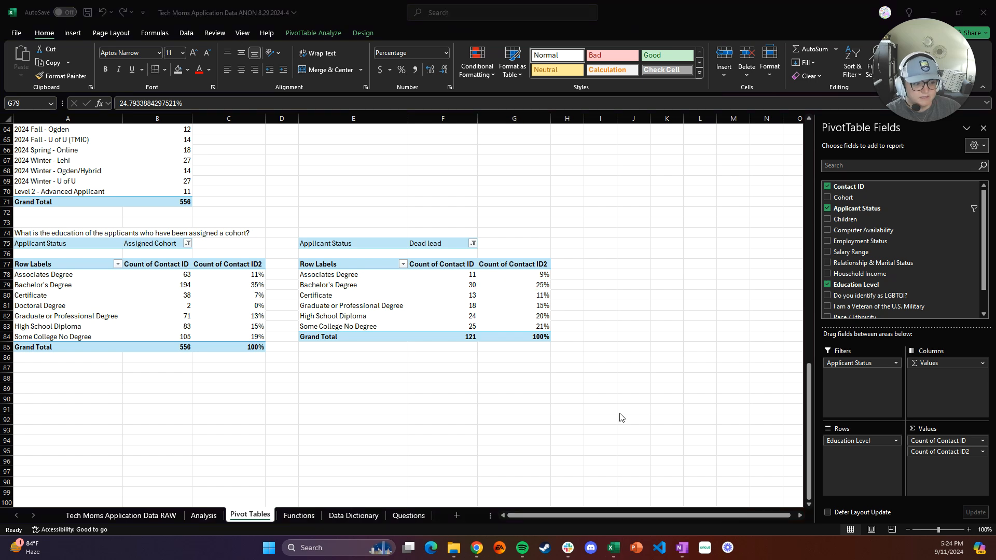
# Copy the race/ethnicity question from the assignment instructions page and return to the workbook
pyautogui.moveTo(477, 546)
pyautogui.click(497, 517)
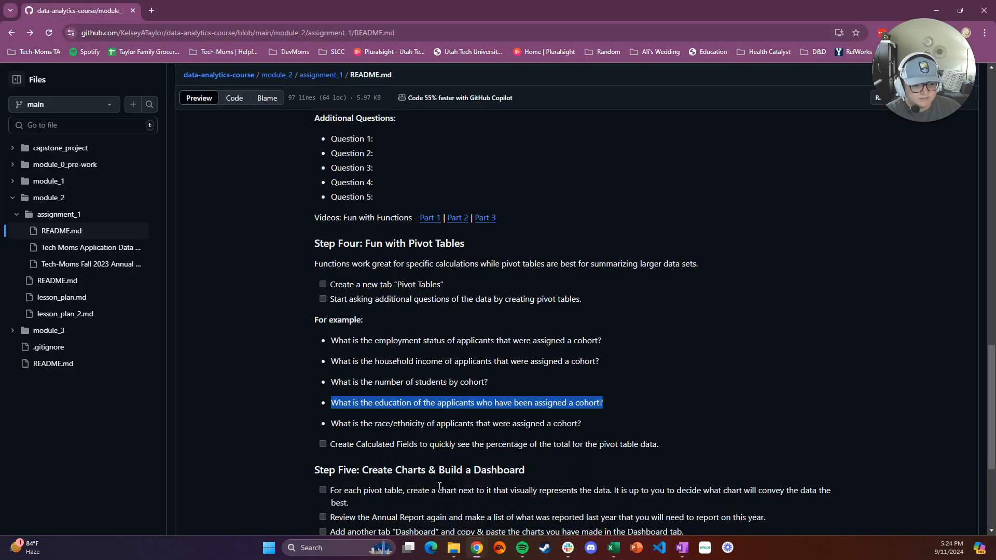
pyautogui.moveTo(581, 424); pyautogui.dragTo(334, 429)
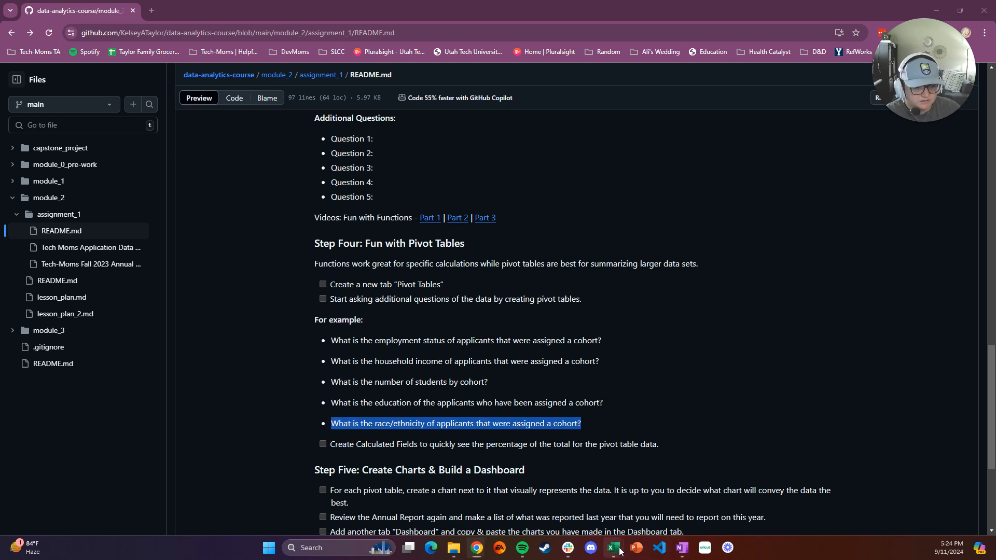
pyautogui.click(624, 513)
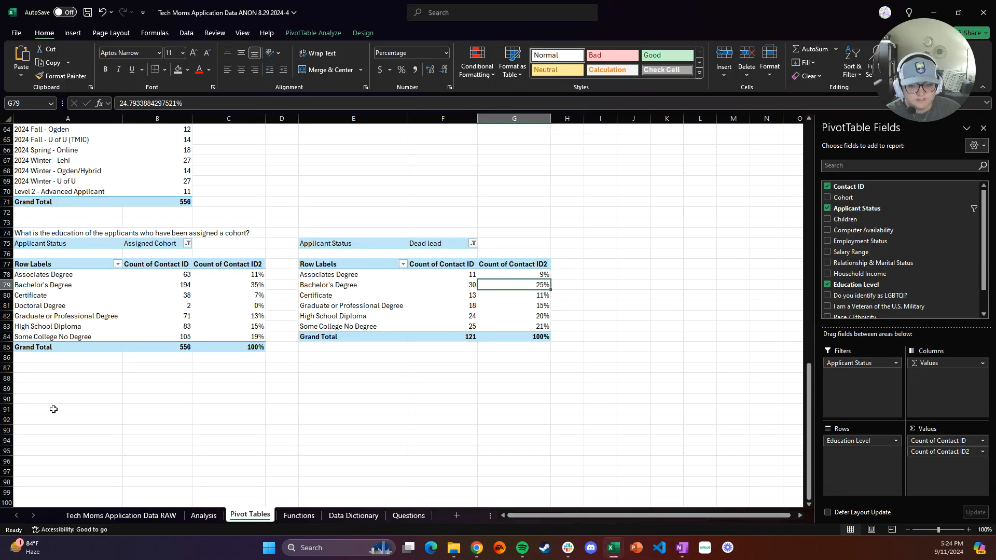
# Paste the race/ethnicity question into A88 using the destination's formatting
pyautogui.click(36, 378)
pyautogui.hotkey('ctrl', 'v')
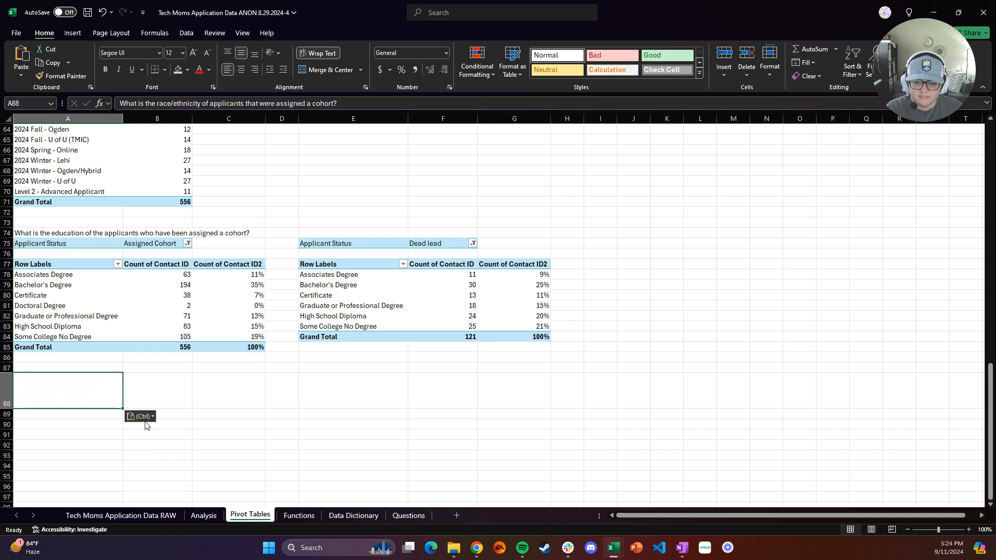
pyautogui.click(141, 417)
pyautogui.click(150, 445)
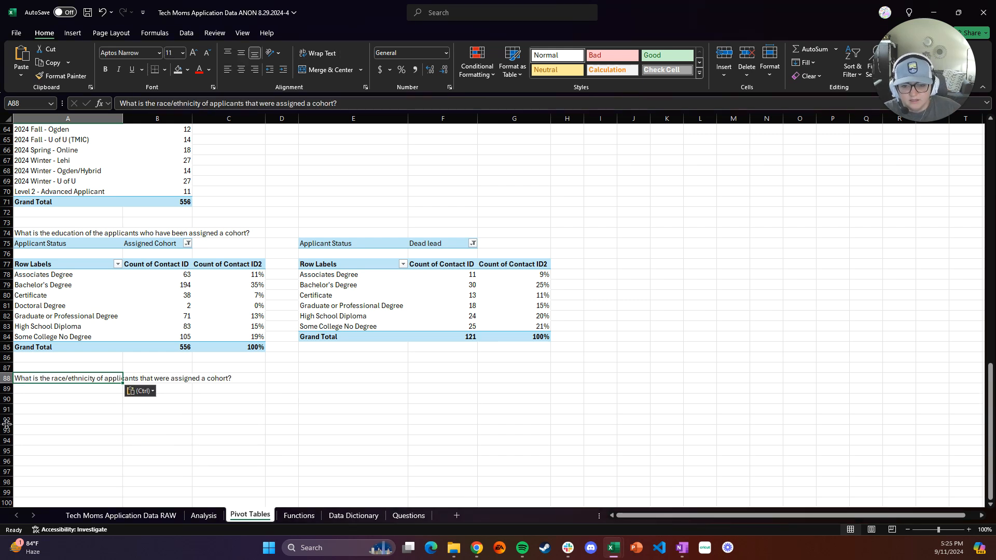
# Insert a new PivotTable from the Analysis sheet data, placed on the Pivot Tables sheet at A91
pyautogui.click(204, 516)
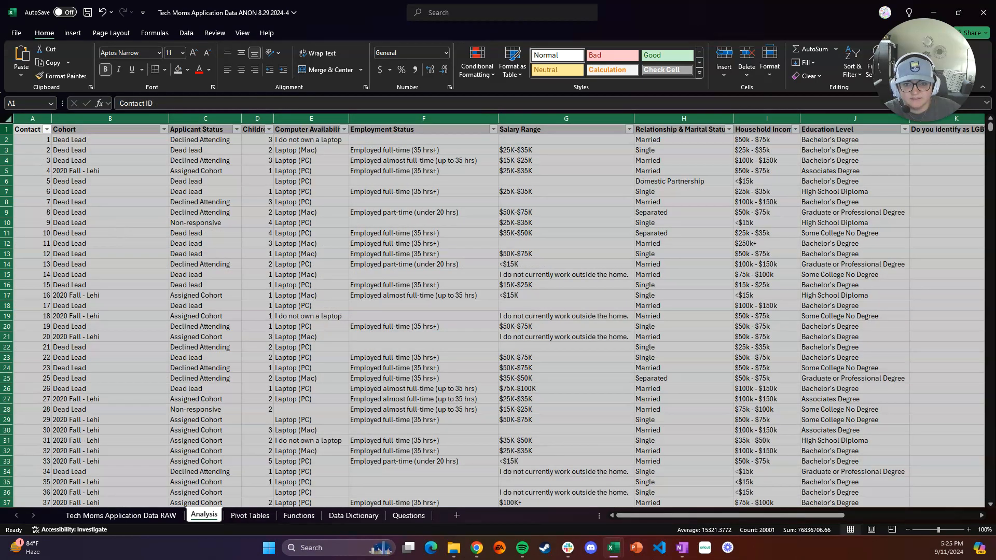
pyautogui.click(40, 159)
pyautogui.click(10, 119)
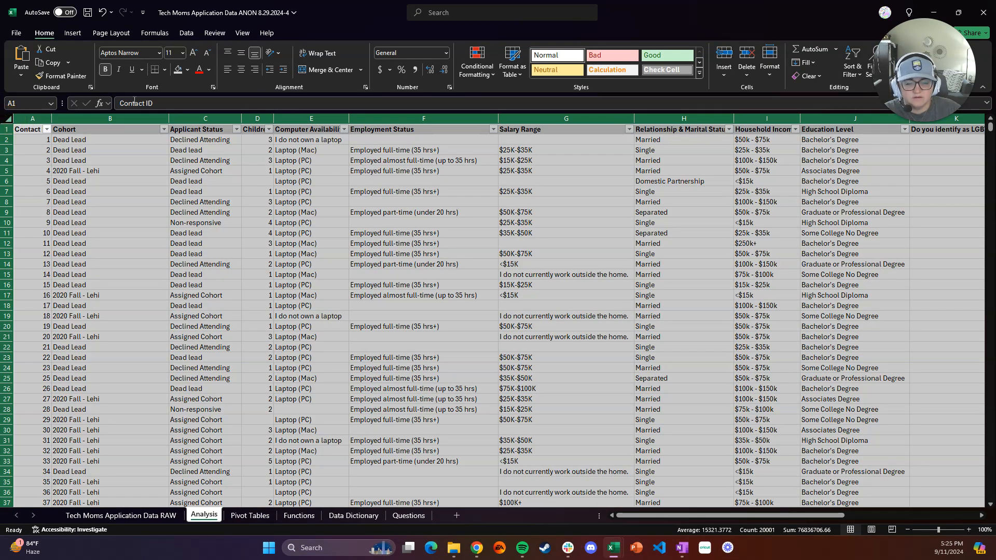
pyautogui.click(72, 33)
pyautogui.click(25, 55)
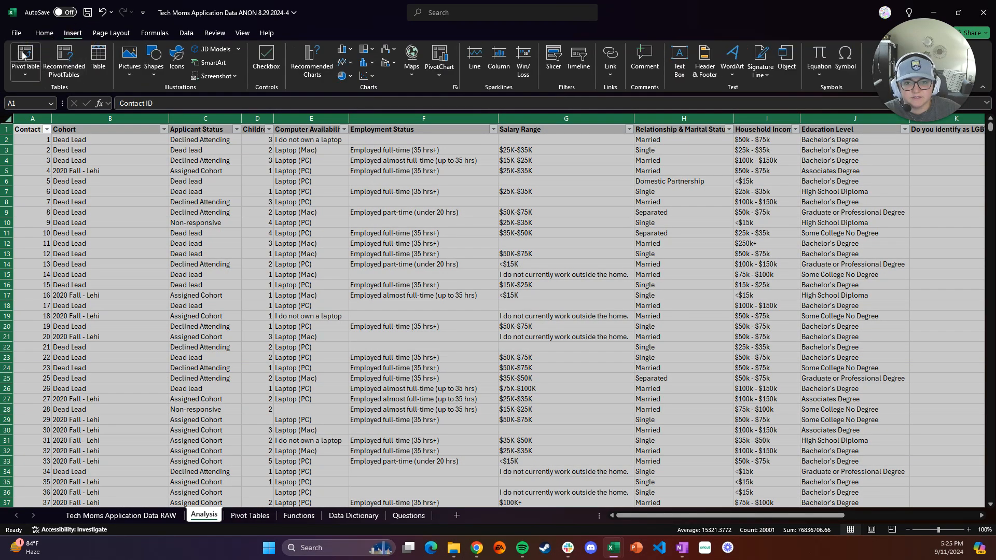
pyautogui.click(318, 243)
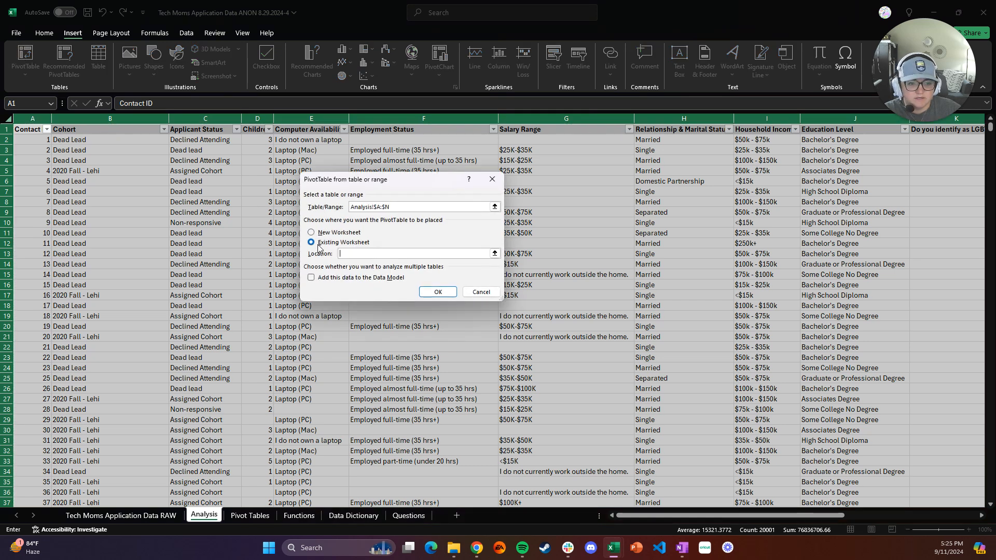
pyautogui.click(250, 515)
pyautogui.click(42, 410)
pyautogui.click(438, 291)
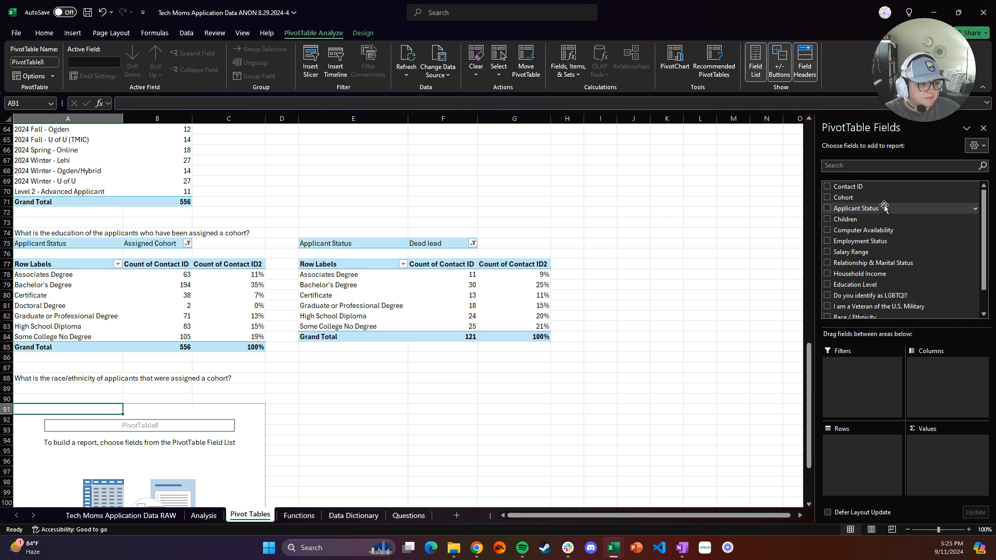
# Add Race / Ethnicity to the new pivot's rows and Contact ID to its values, summarized as Count
pyautogui.scroll(-1, 888, 280)
pyautogui.click(885, 294)
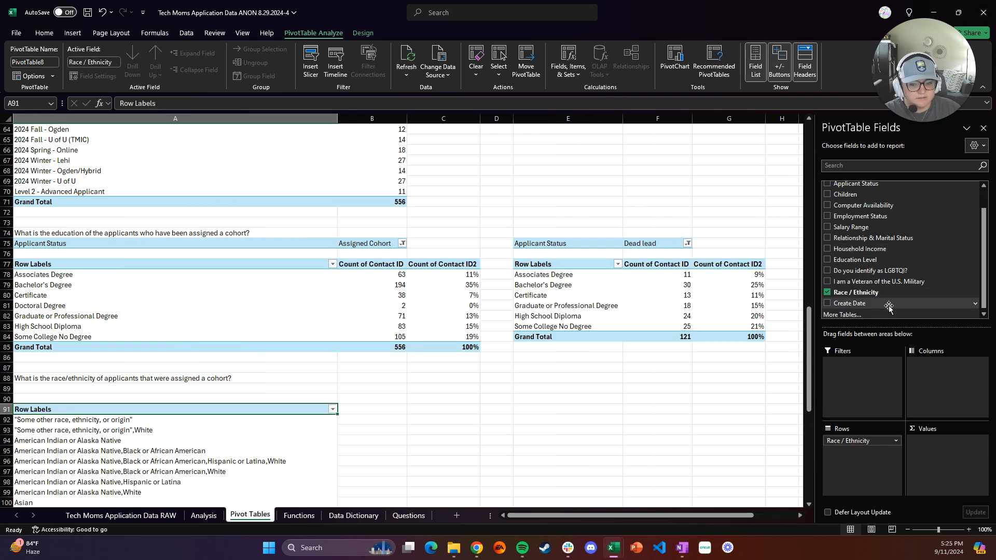
pyautogui.scroll(1, 890, 280)
pyautogui.click(891, 187)
pyautogui.click(982, 440)
pyautogui.click(934, 435)
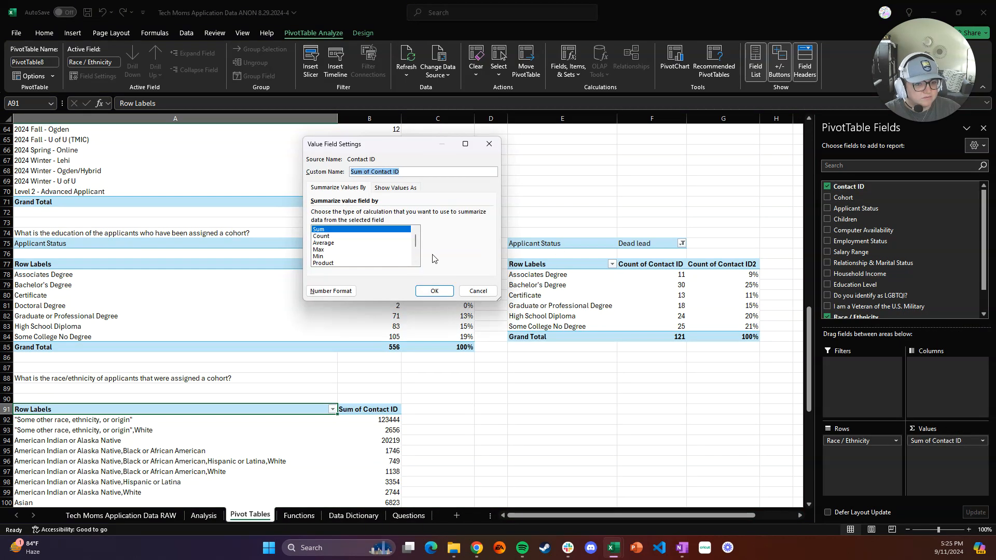
pyautogui.click(340, 237)
pyautogui.click(433, 292)
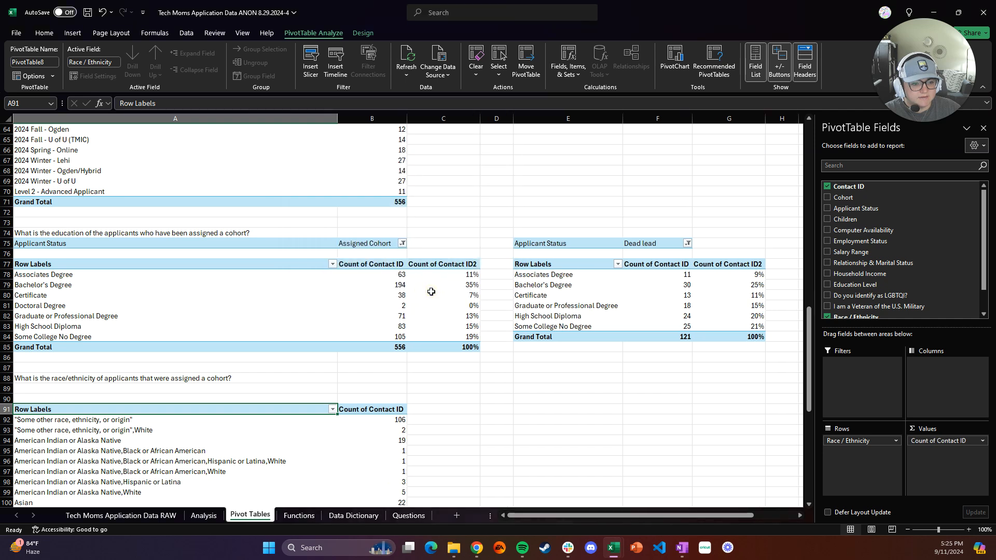
# Add Applicant Status as the new pivot's report filter and filter it to Assigned Cohort
pyautogui.scroll(-1, 382, 391)
pyautogui.scroll(-2, 382, 391)
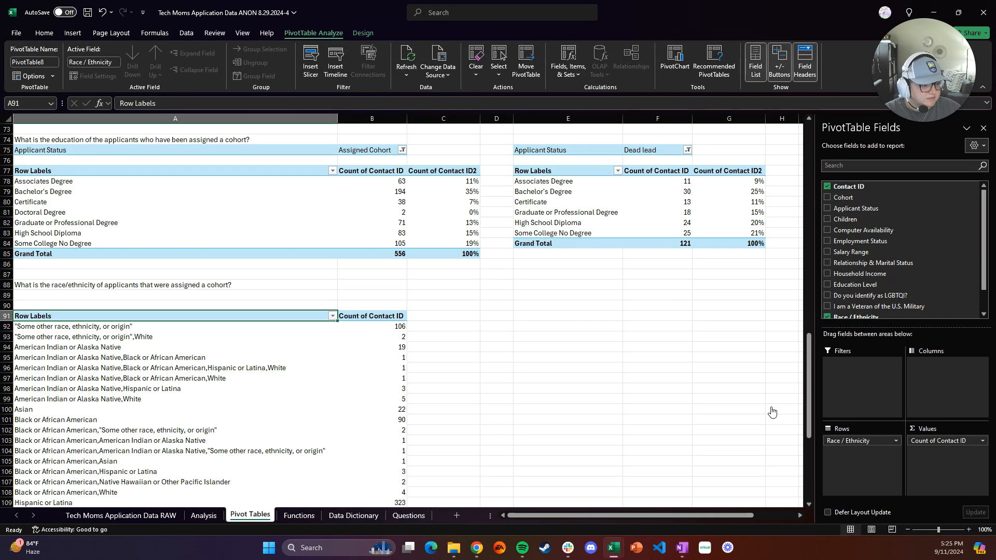
pyautogui.scroll(-1, 880, 299)
pyautogui.scroll(1, 881, 299)
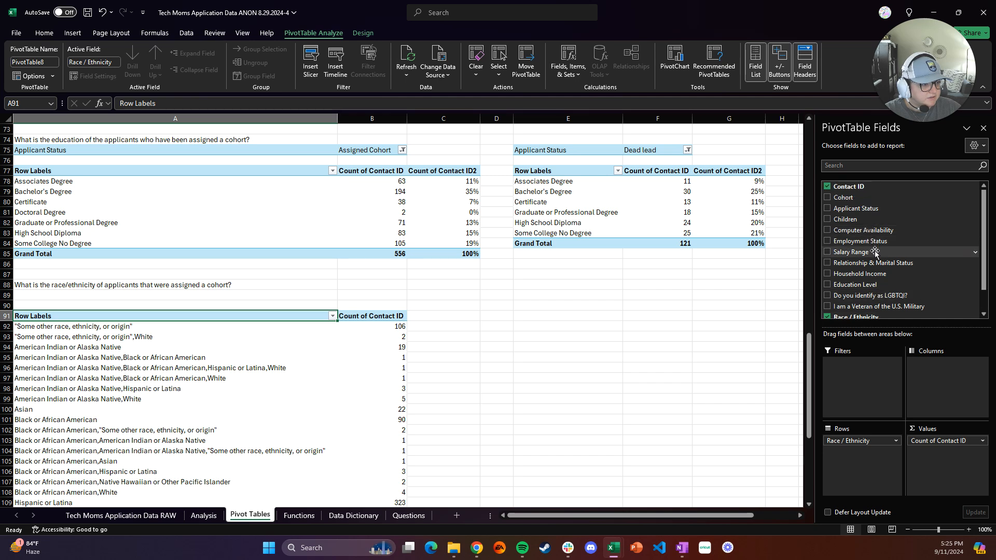
pyautogui.moveTo(866, 208); pyautogui.dragTo(873, 384)
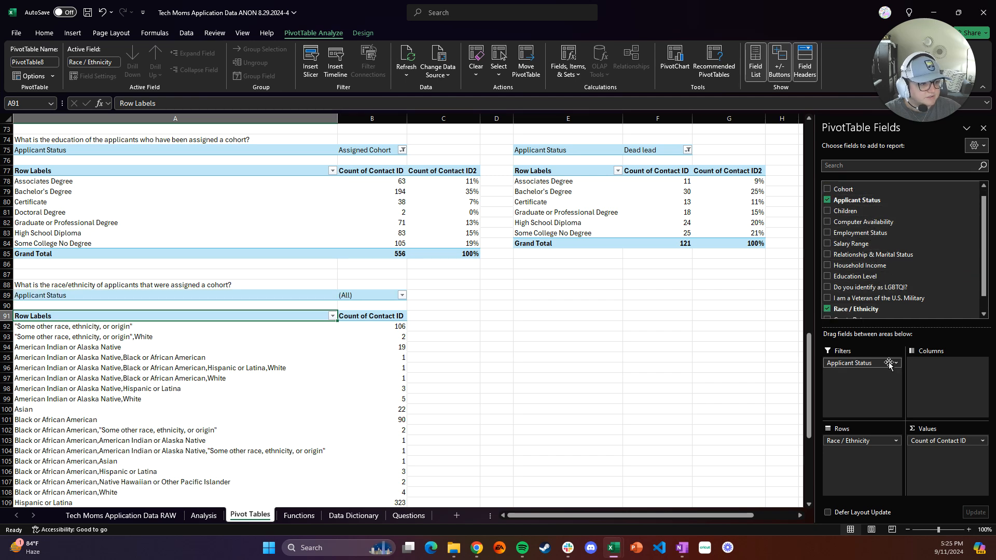
pyautogui.click(898, 364)
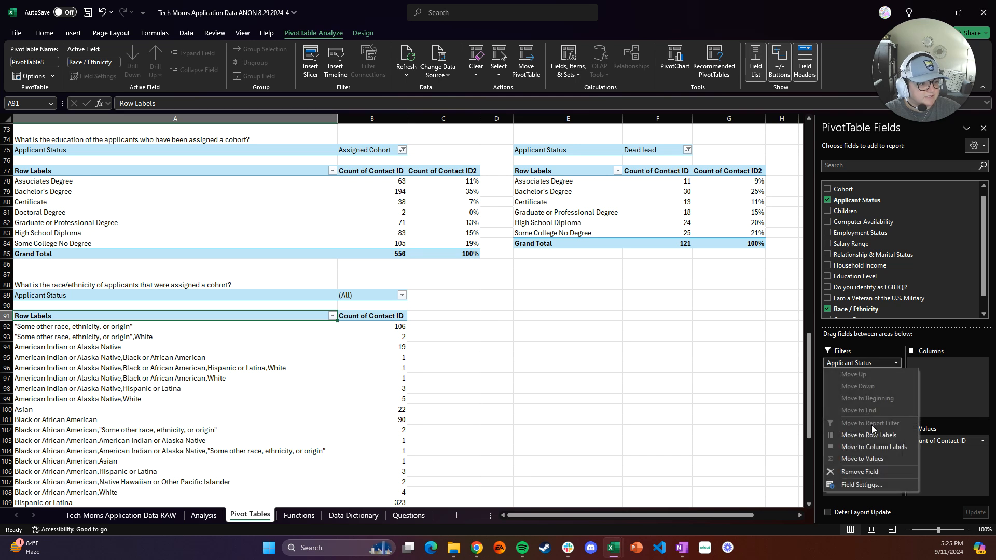
pyautogui.click(862, 485)
pyautogui.click(479, 318)
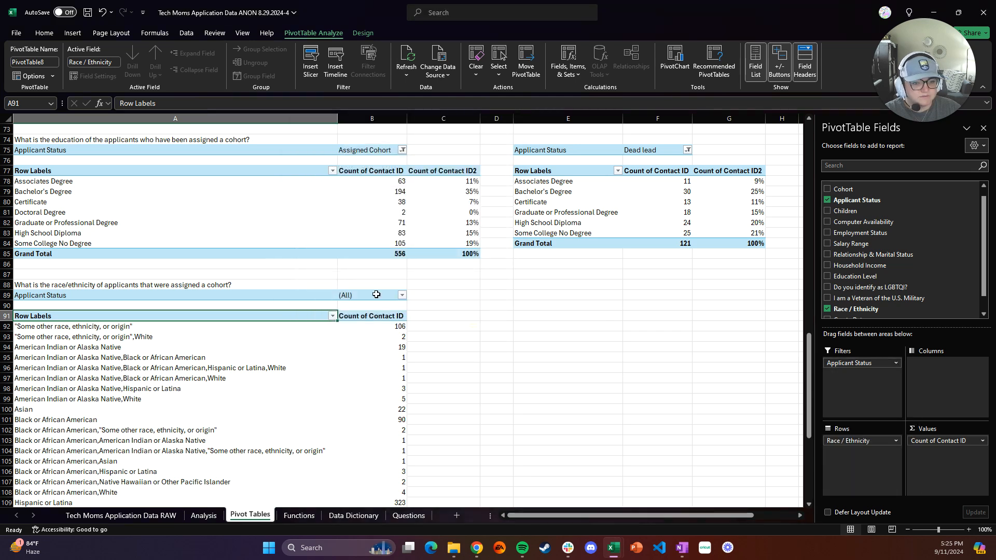
pyautogui.click(402, 295)
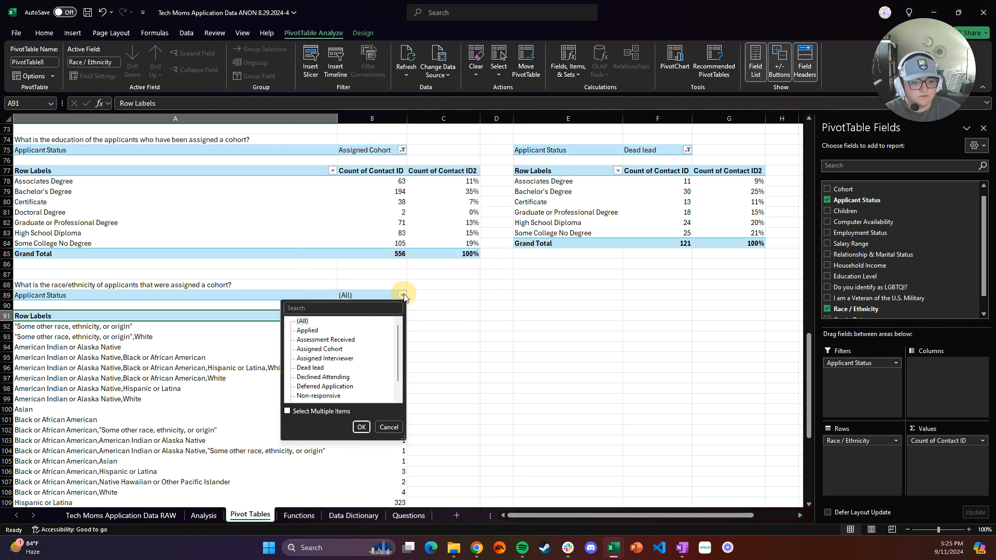
pyautogui.click(333, 349)
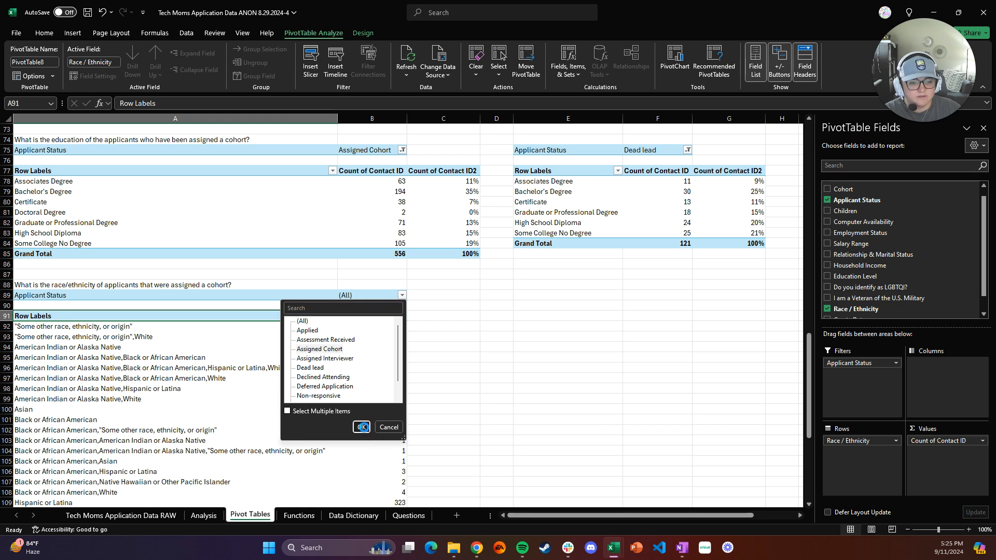
pyautogui.click(361, 428)
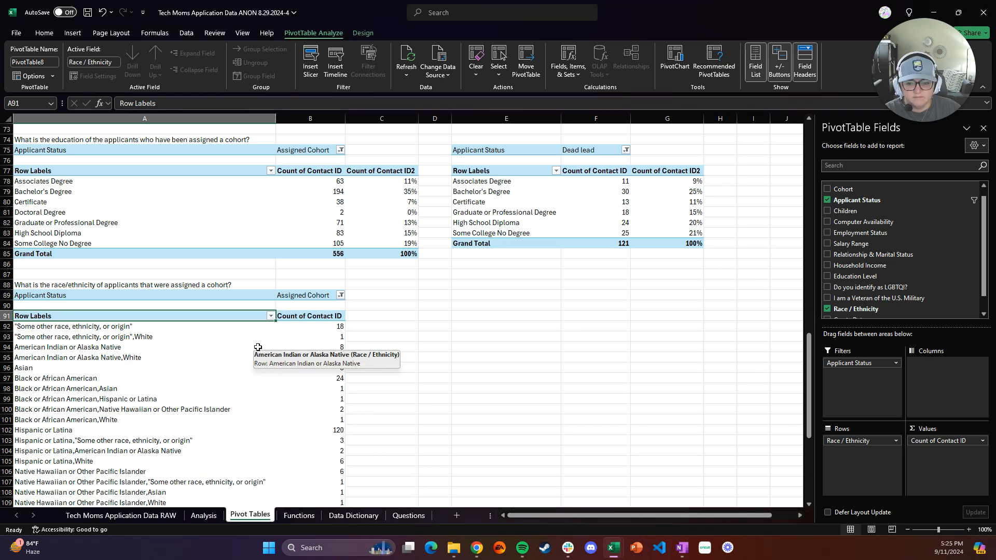
# Examine the race/ethnicity pivot's row labels and counts by selecting individual and combined categories, such as the Hispanic or Latina rows
pyautogui.click(229, 342)
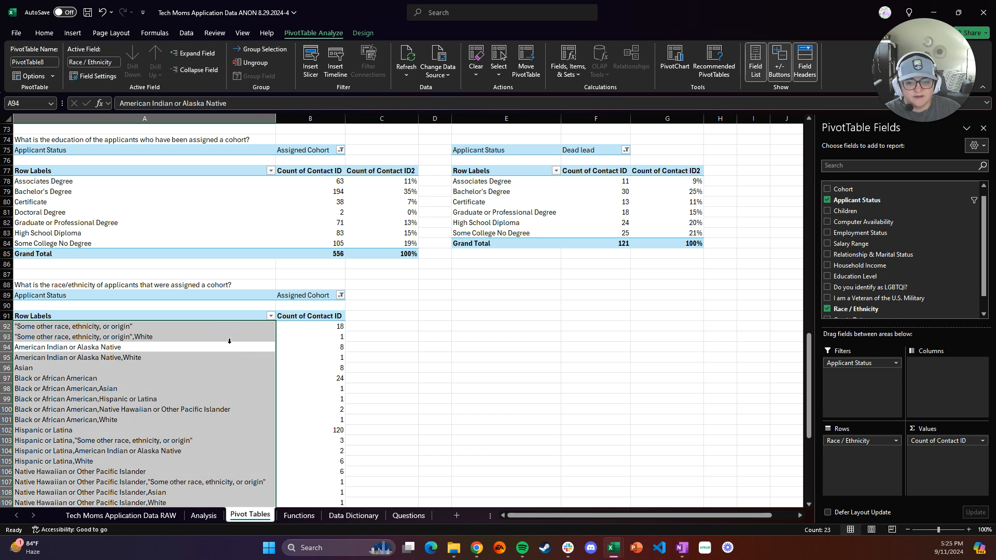
pyautogui.scroll(-3, 229, 341)
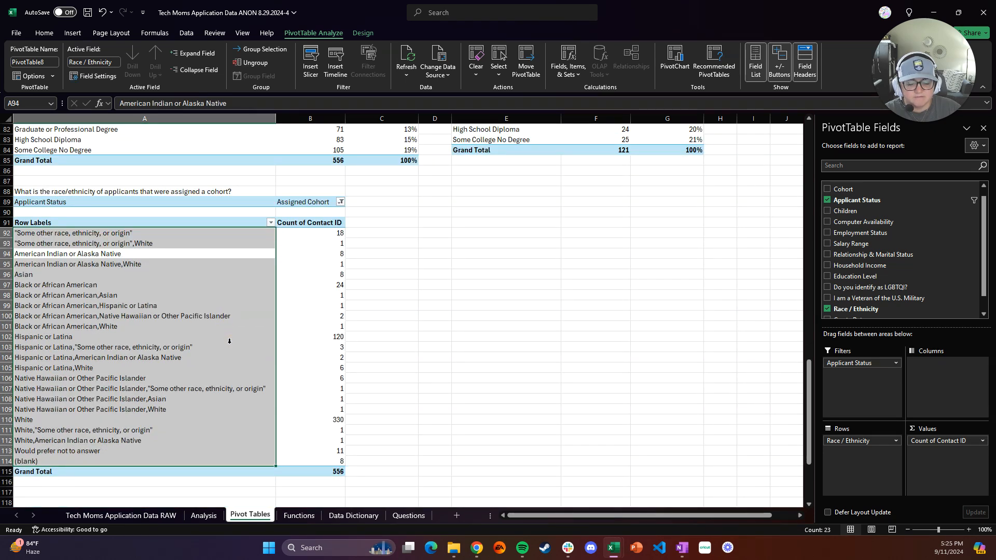
pyautogui.click(407, 314)
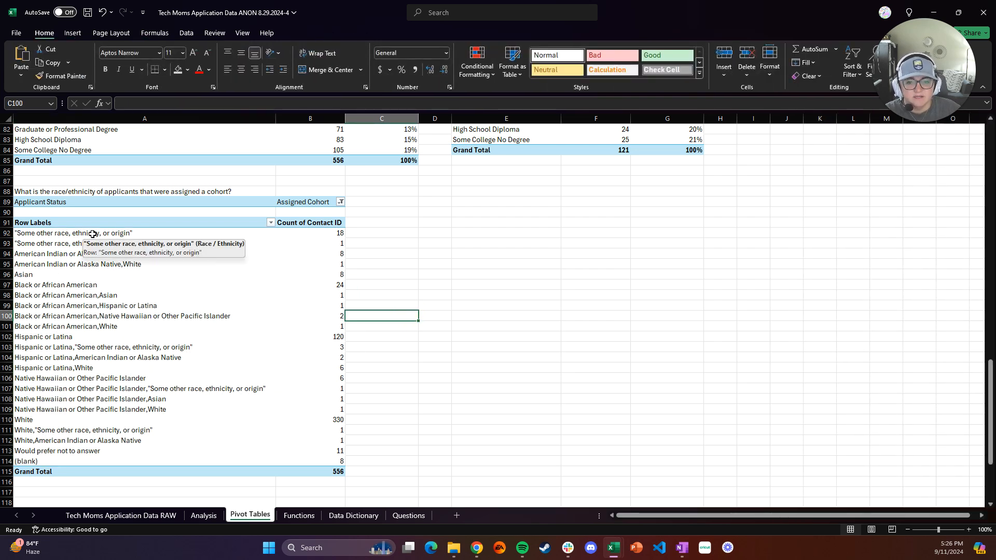
pyautogui.click(85, 243)
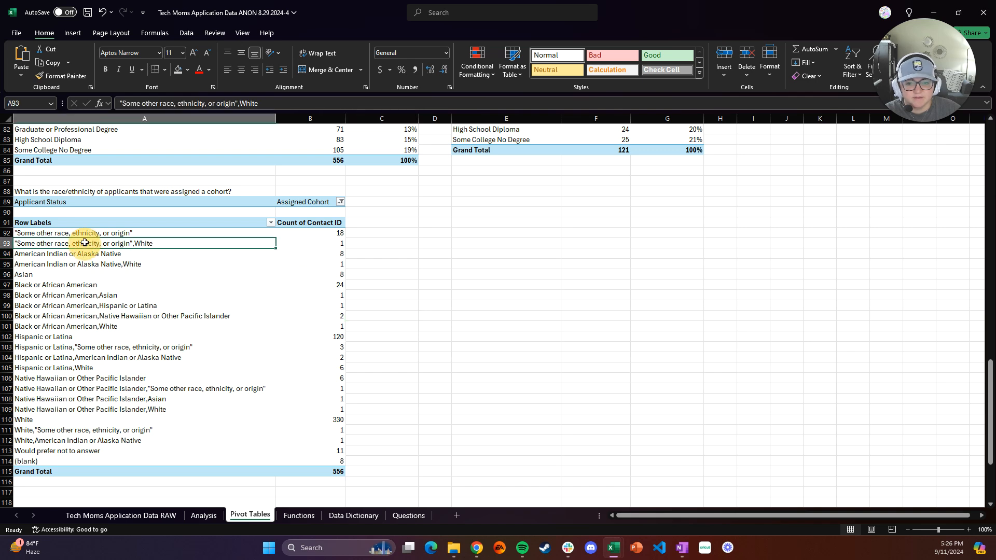
pyautogui.moveTo(84, 243); pyautogui.dragTo(80, 233)
pyautogui.moveTo(335, 233); pyautogui.dragTo(334, 244)
pyautogui.moveTo(91, 256); pyautogui.dragTo(95, 266)
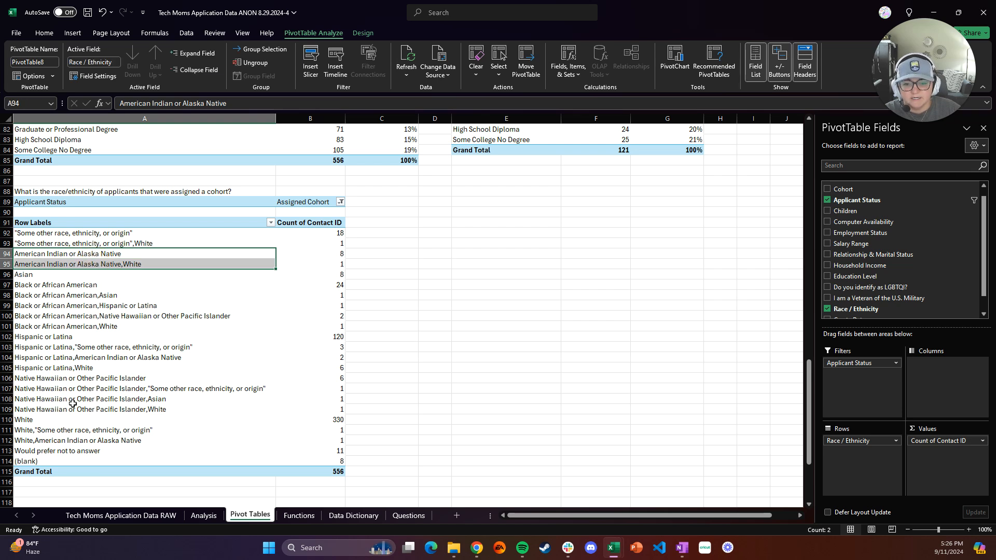
pyautogui.moveTo(74, 422); pyautogui.dragTo(73, 430)
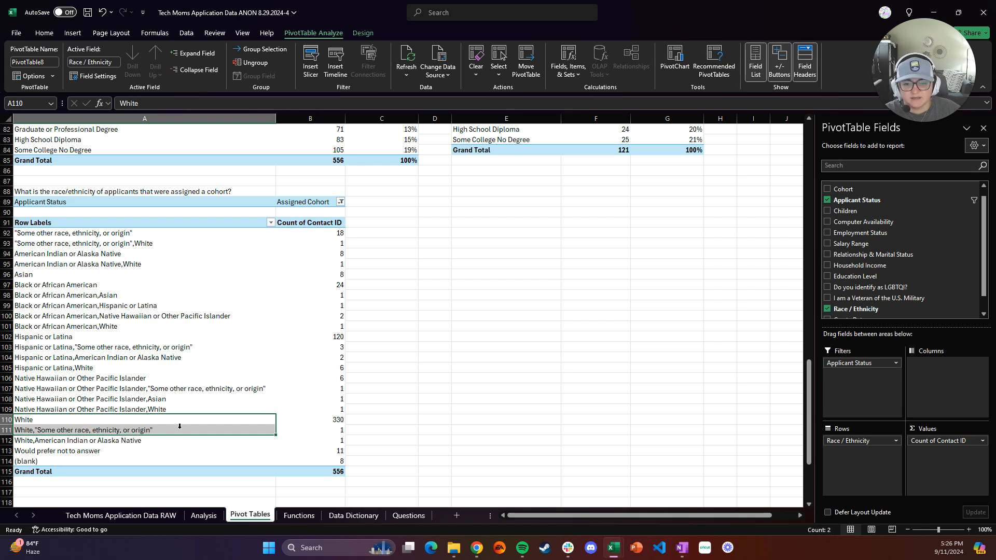
pyautogui.moveTo(90, 462); pyautogui.dragTo(98, 233)
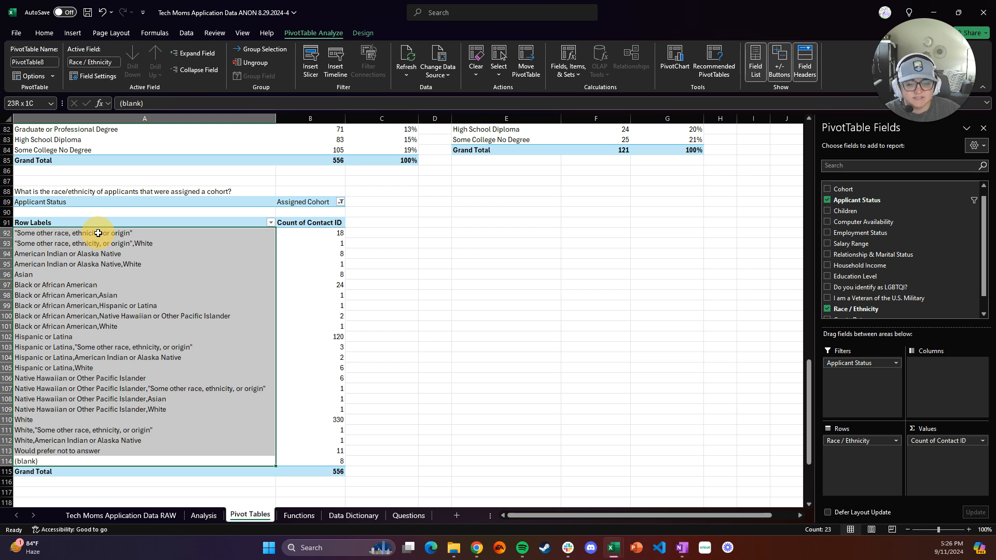
pyautogui.moveTo(98, 233); pyautogui.dragTo(98, 233)
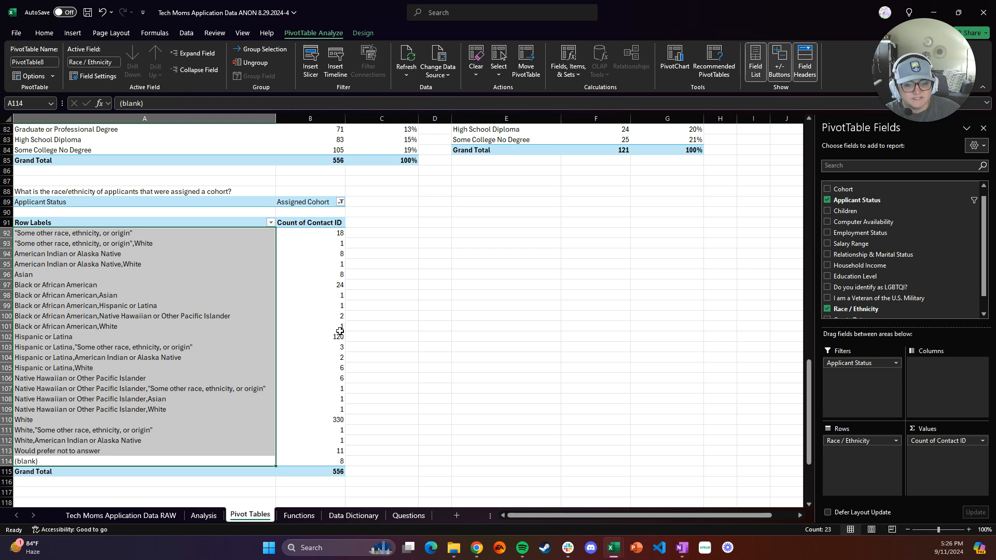
pyautogui.moveTo(334, 326); pyautogui.dragTo(163, 282)
pyautogui.moveTo(160, 336); pyautogui.dragTo(309, 365)
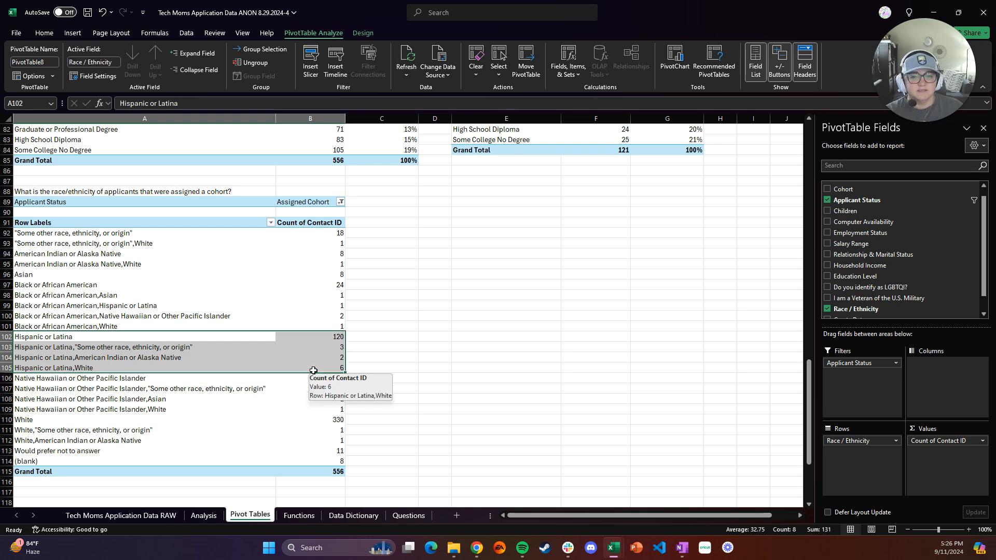
pyautogui.click(433, 372)
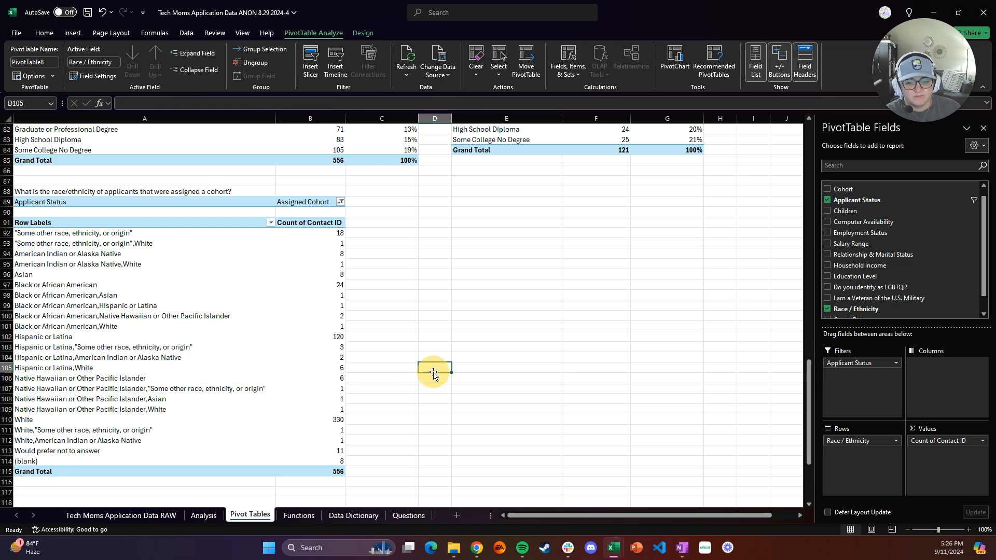
# Review the grouped household income summary table with its percentages, then return to the race/ethnicity pivot
pyautogui.scroll(10, 345, 441)
pyautogui.scroll(17, 346, 440)
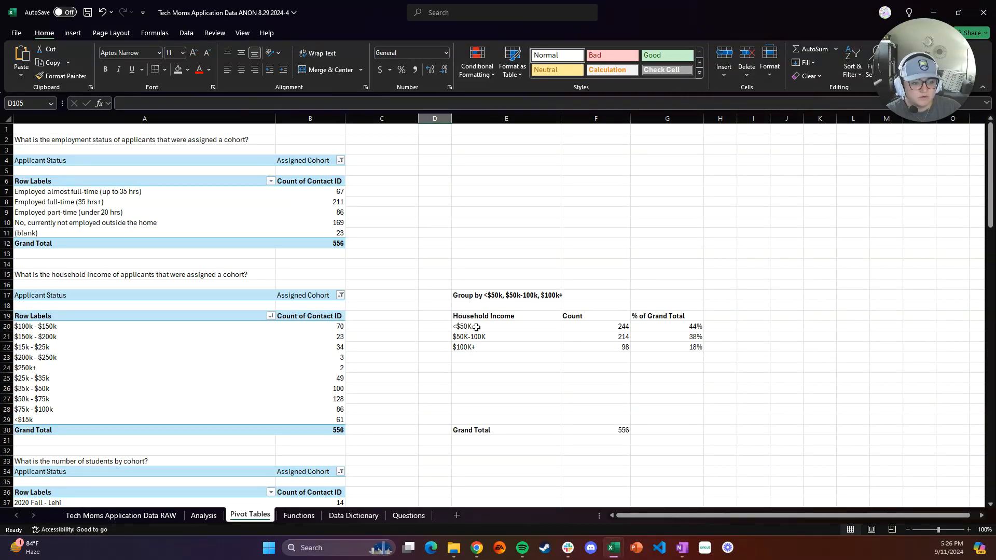
pyautogui.moveTo(479, 325); pyautogui.dragTo(691, 433)
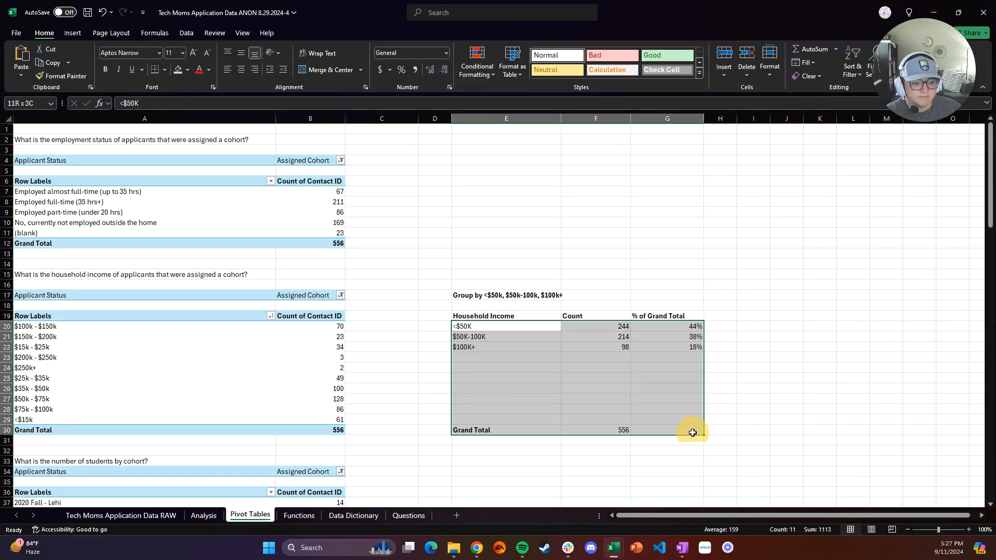
pyautogui.click(450, 478)
pyautogui.scroll(-20, 451, 478)
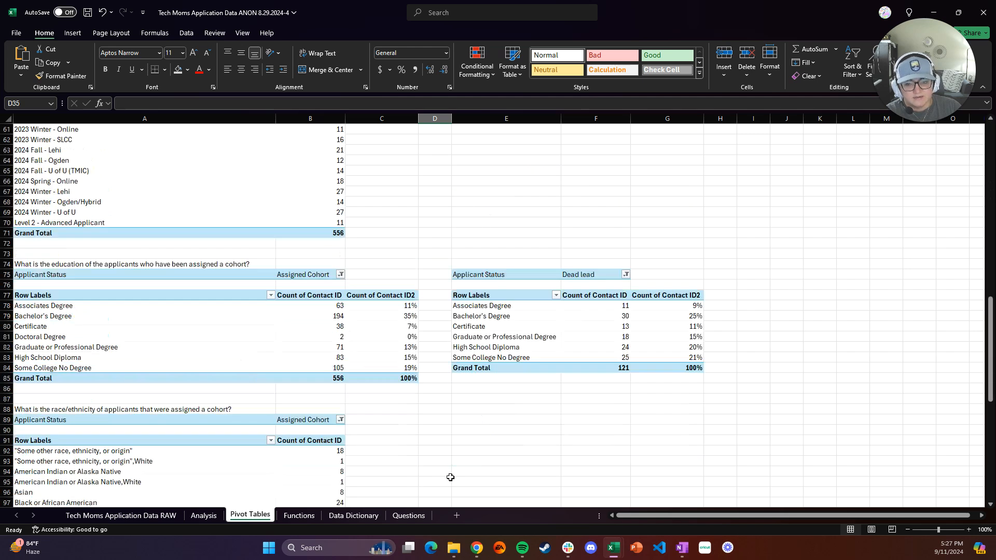
pyautogui.scroll(11, 451, 478)
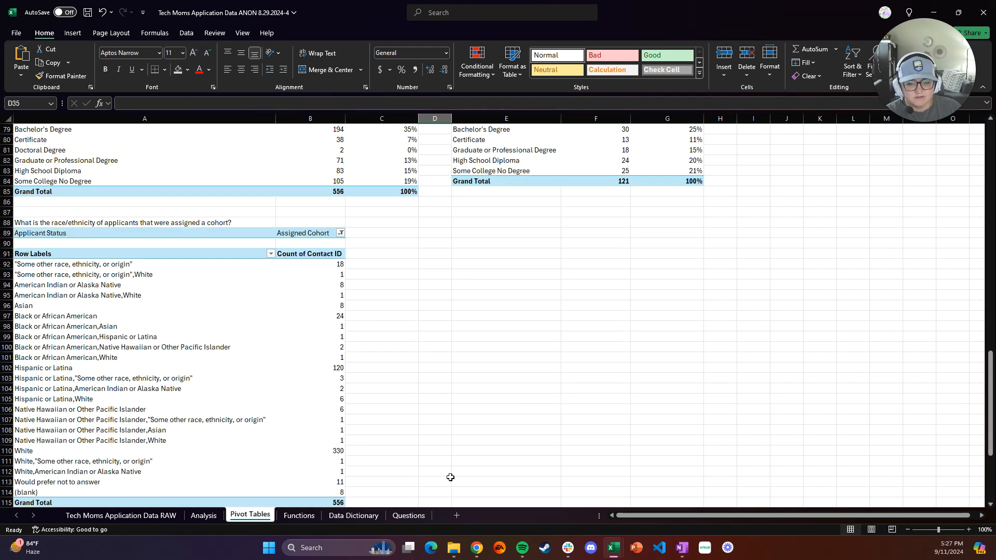